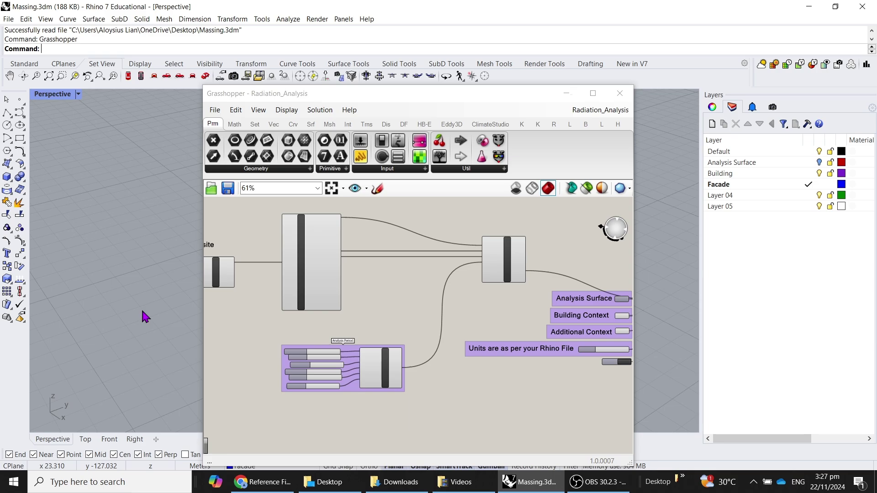
Switch to the browser to read the Reference Files instructions and return to the Rhino model.
left_click(263, 482)
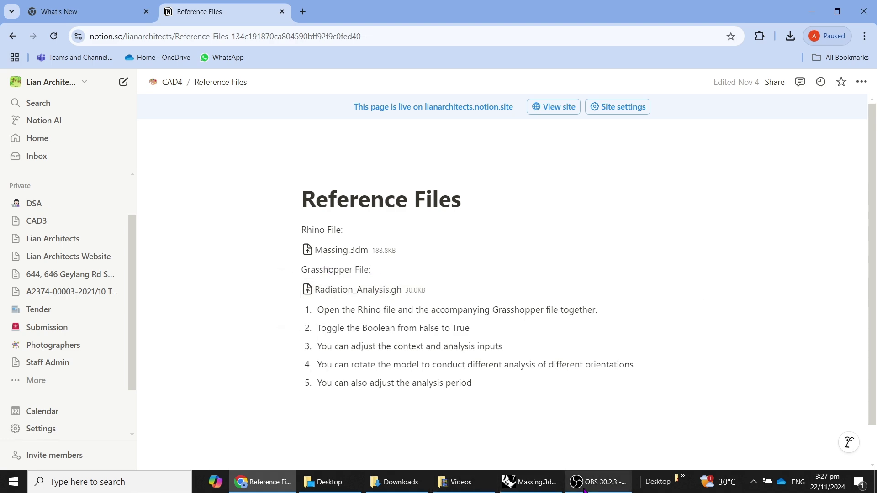
left_click(548, 487)
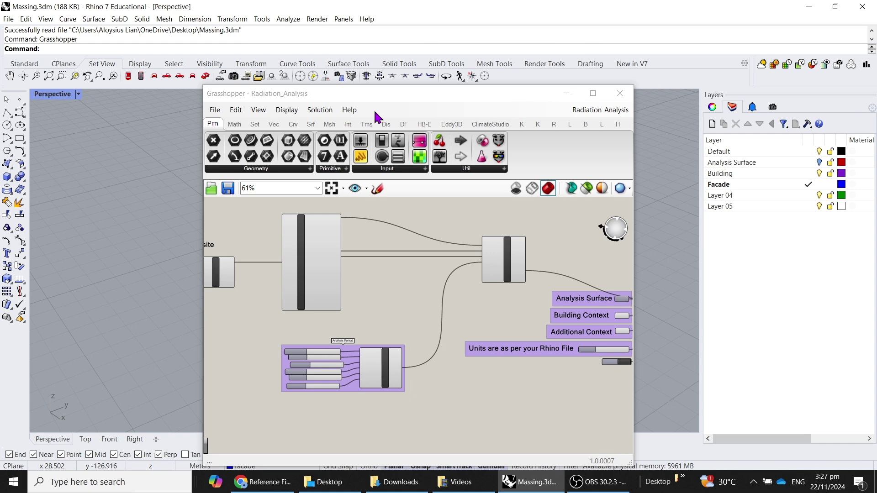
Move the Grasshopper window clear of the massing model and set the Perspective viewport's display mode to Arctic.
left_click_drag(386, 95, 630, 96)
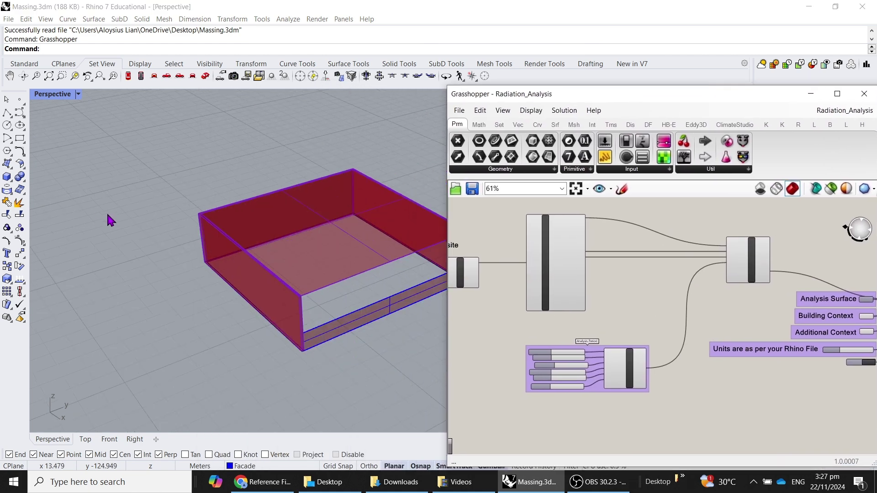
scroll(243, 222, "up", 5)
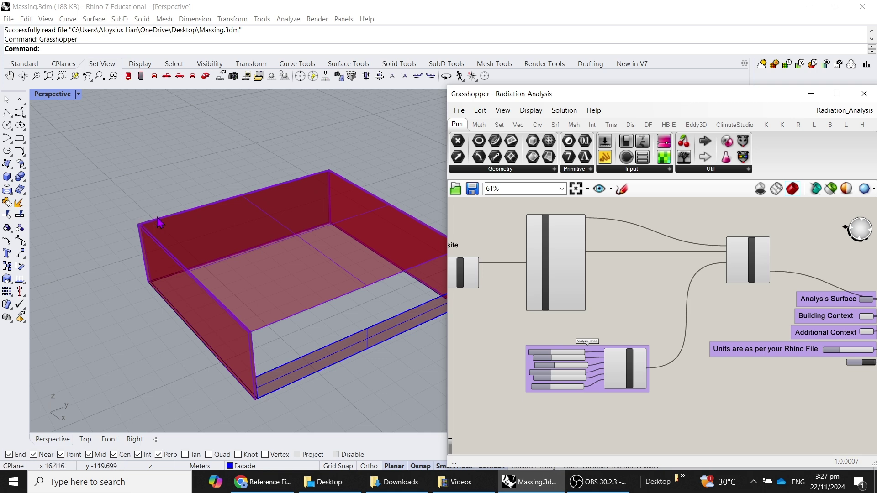
left_click(57, 95)
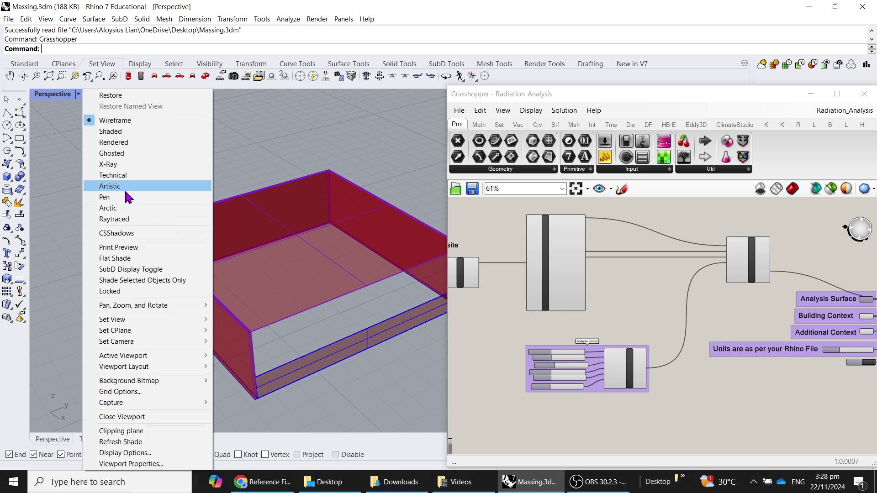
left_click(126, 210)
scroll(63, 204, "down", 4)
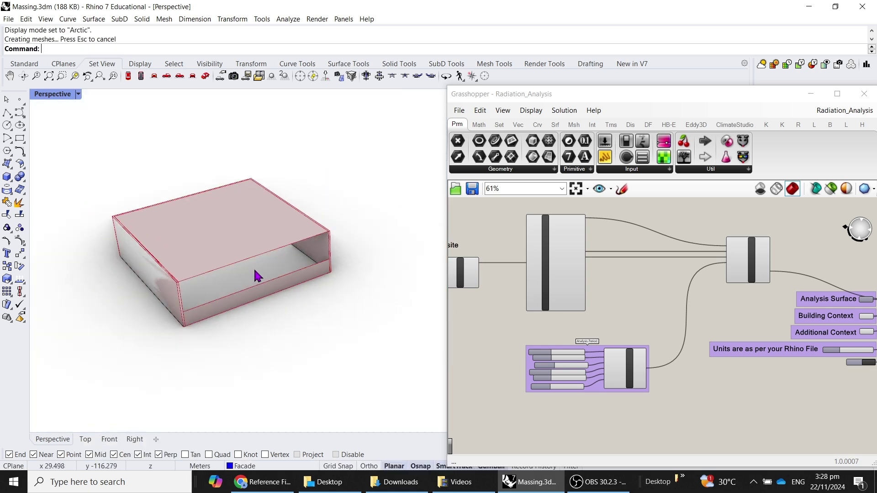
right_click_drag(255, 274, 252, 250)
mouse_move(644, 99)
left_mouse_down()
mouse_move(612, 58)
mouse_move(581, 42)
left_mouse_up()
Examine the weather file URL under "Insert EPW of your site" and the DownloadEPW component it feeds.
scroll(620, 257, "down", 2)
right_click_drag(528, 243, 574, 257)
scroll(499, 230, "up", 5)
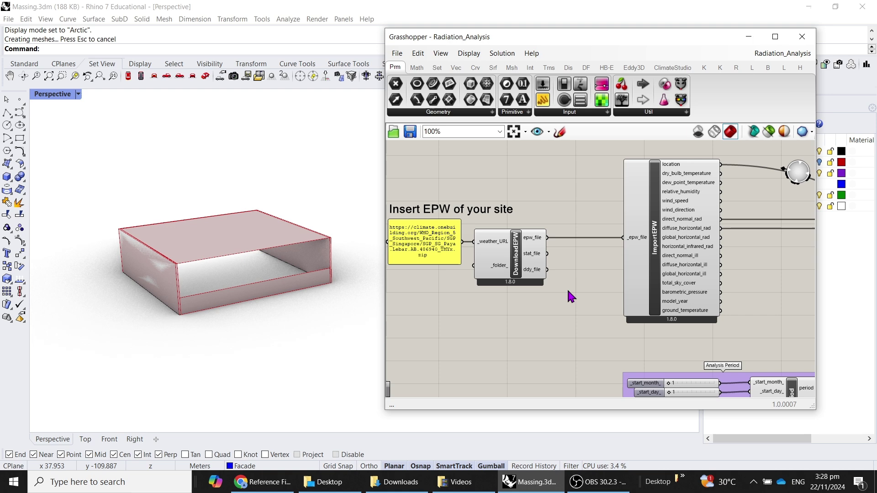
scroll(432, 259, "up", 6)
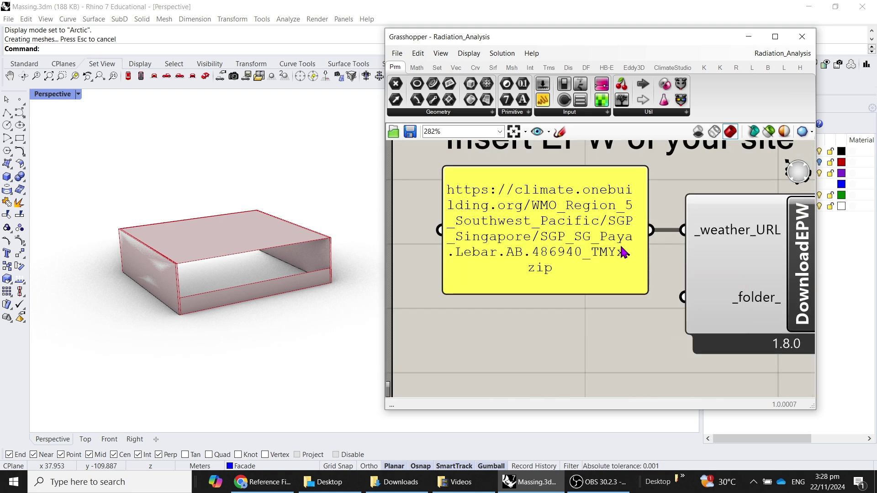
scroll(624, 252, "down", 2)
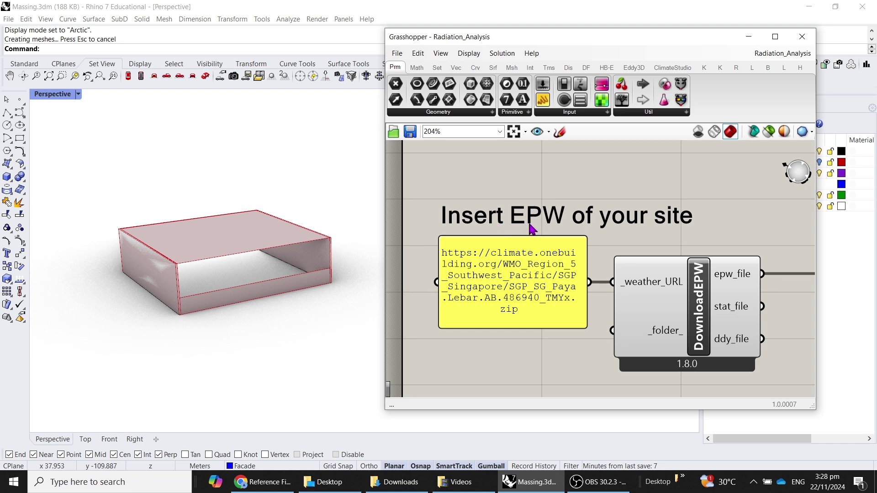
scroll(532, 229, "down", 1)
right_click_drag(748, 316, 571, 276)
scroll(666, 299, "down", 1)
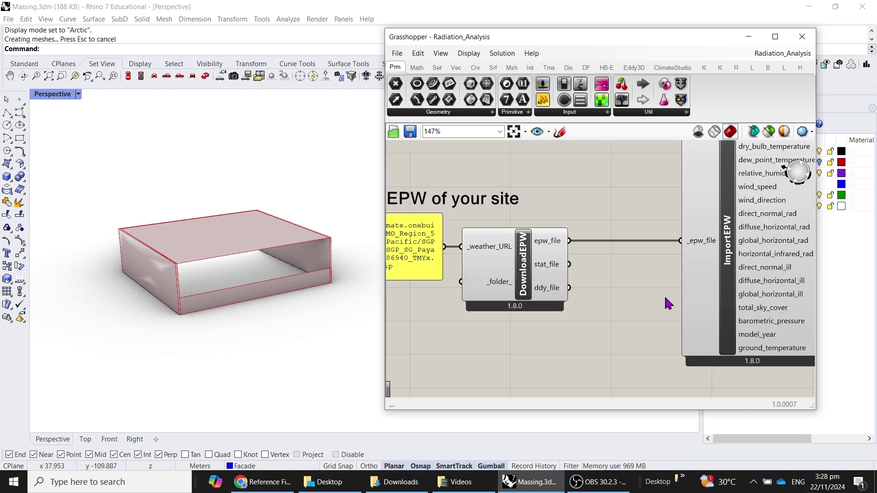
Follow the wire into the ImportEPW component and examine its outputs leading to SkyMatrix.
right_click_drag(666, 300, 581, 299)
scroll(624, 290, "down", 1)
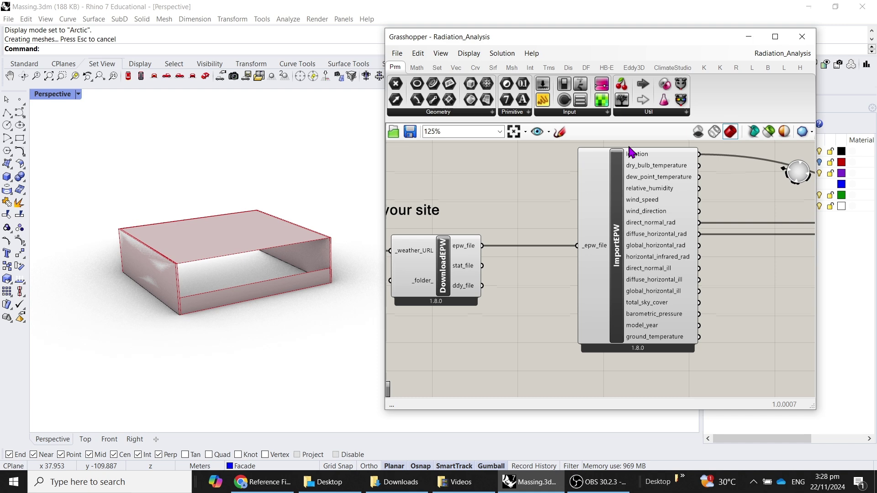
right_click_drag(687, 358, 572, 365)
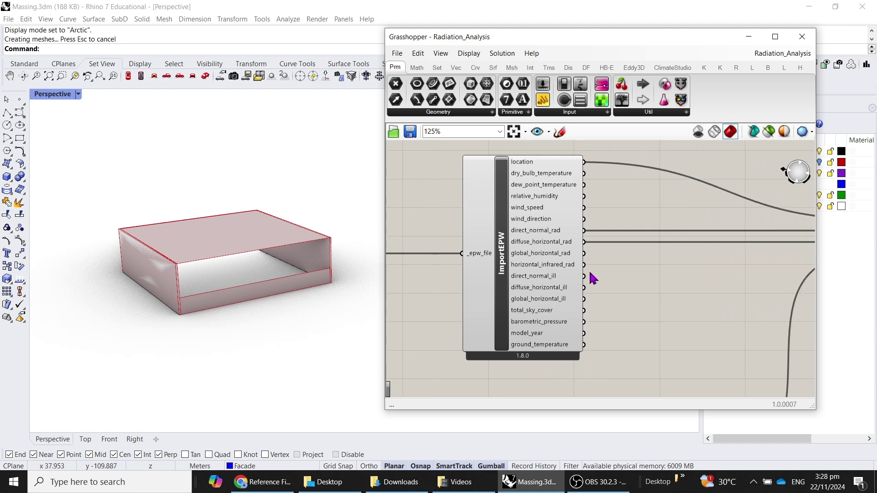
right_click_drag(626, 272, 728, 280)
scroll(590, 256, "up", 1)
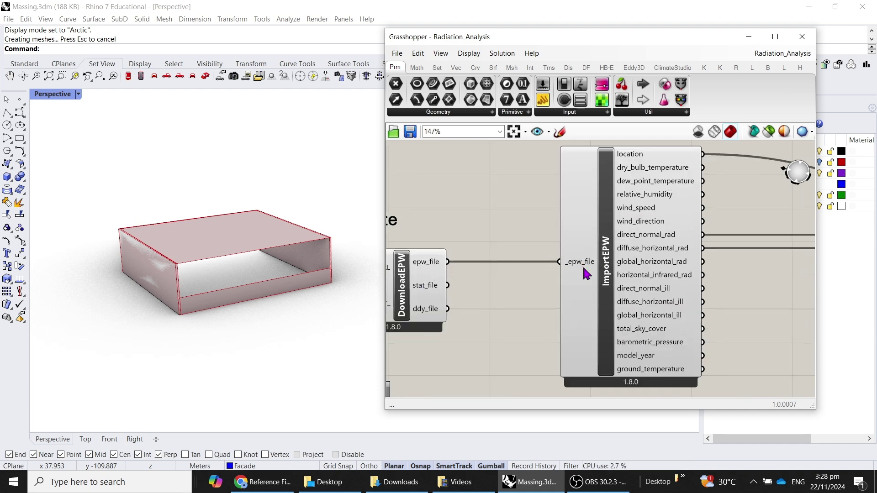
right_click_drag(651, 228, 475, 255)
scroll(580, 280, "down", 2)
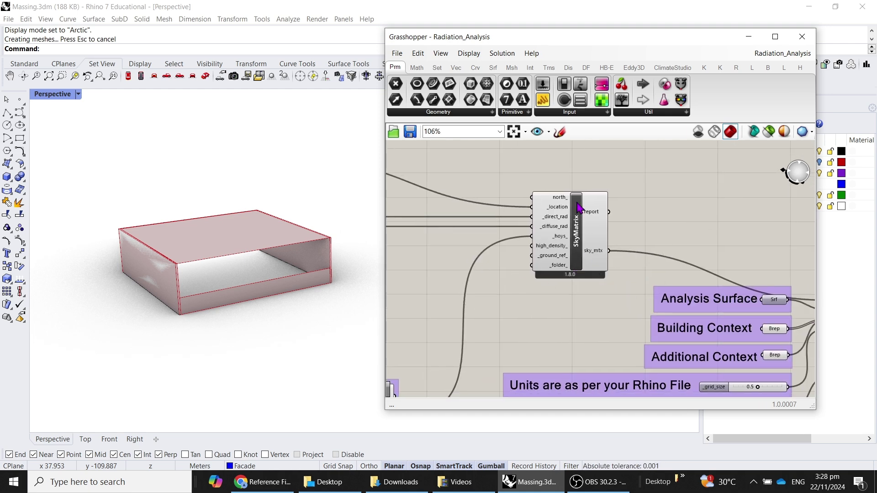
Examine the Analysis Period group with its start and end month, day and hour sliders.
scroll(601, 264, "down", 2)
right_click_drag(592, 301, 630, 272)
scroll(470, 361, "up", 4)
right_click_drag(470, 365, 643, 328)
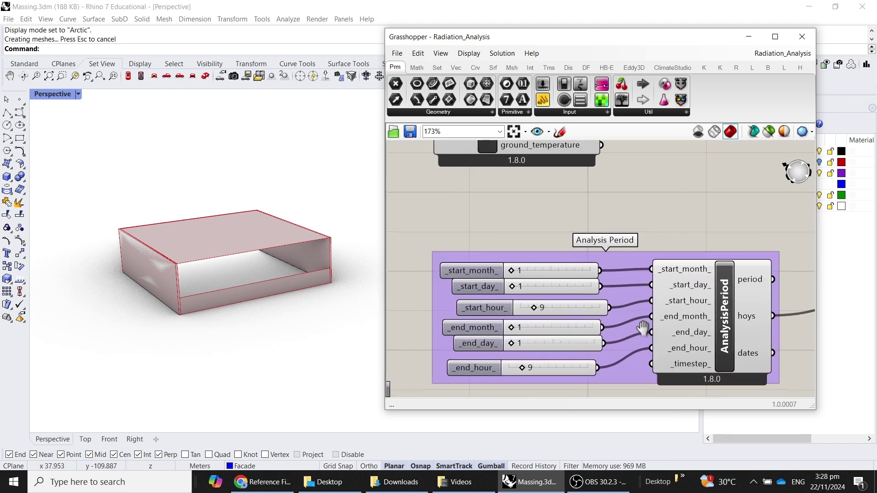
scroll(684, 320, "up", 1)
scroll(536, 304, "down", 3)
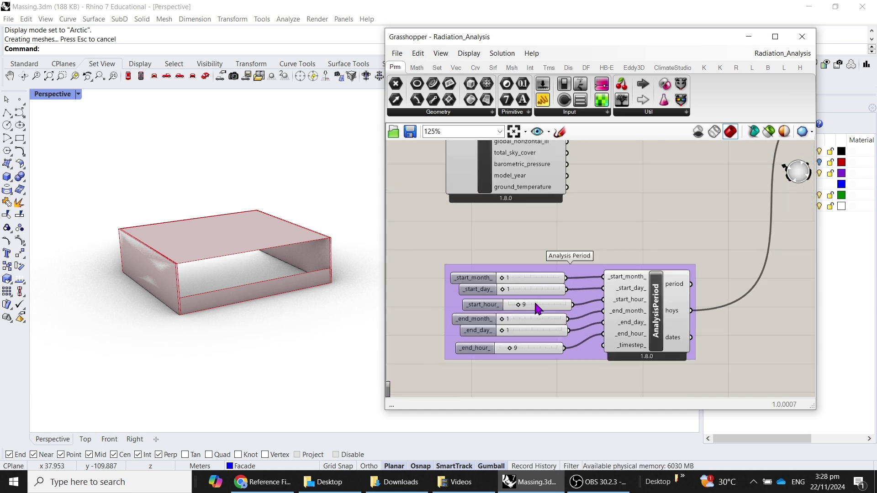
scroll(536, 304, "down", 1)
Examine the IncidentRadiation component and its analysis surface, context, grid size and run toggle inputs.
right_click_drag(726, 283, 462, 286)
right_click_drag(639, 292, 468, 299)
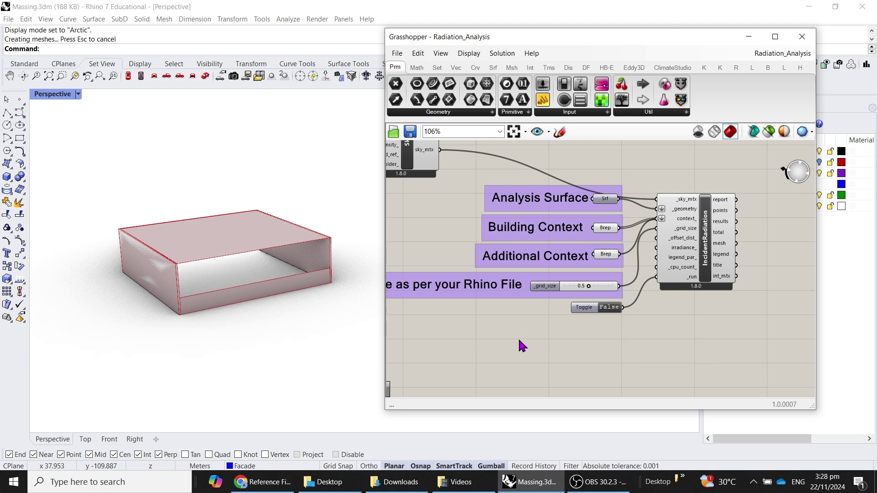
right_click_drag(542, 351, 688, 361)
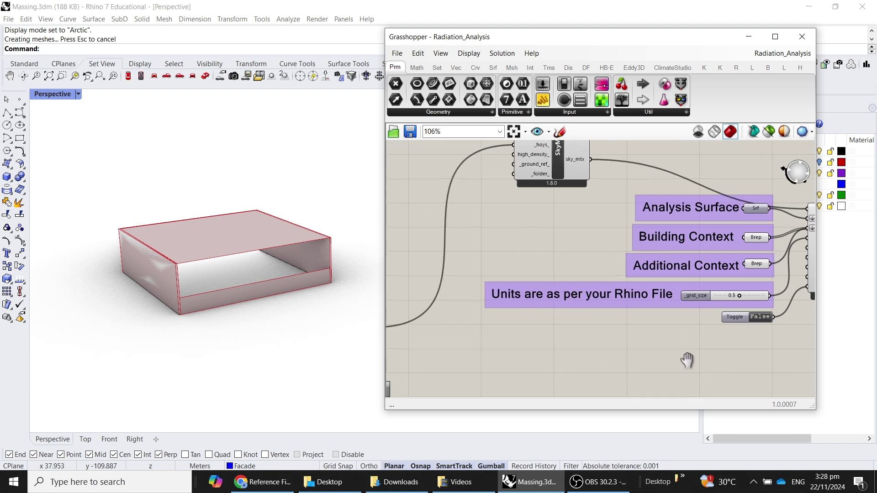
scroll(685, 361, "down", 3)
scroll(683, 358, "down", 2)
right_click_drag(470, 315, 567, 297)
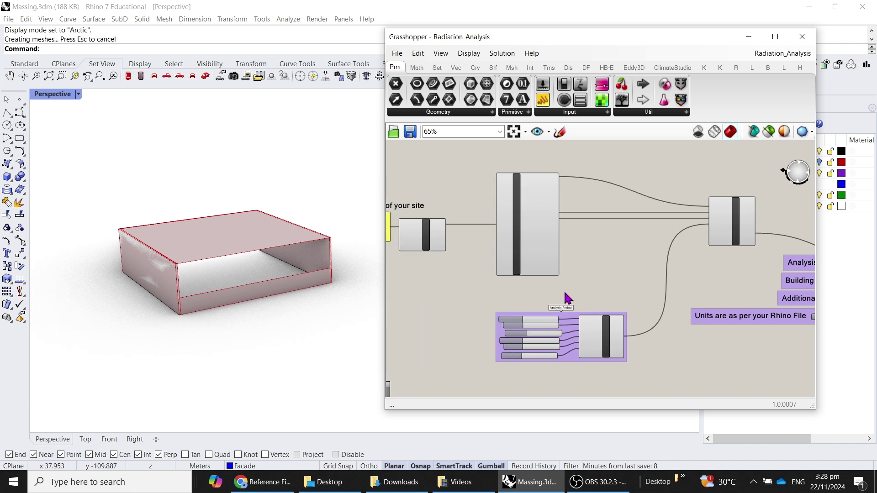
scroll(567, 297, "down", 1)
scroll(756, 369, "down", 1)
left_click_drag(733, 361, 542, 179)
scroll(533, 323, "up", 1)
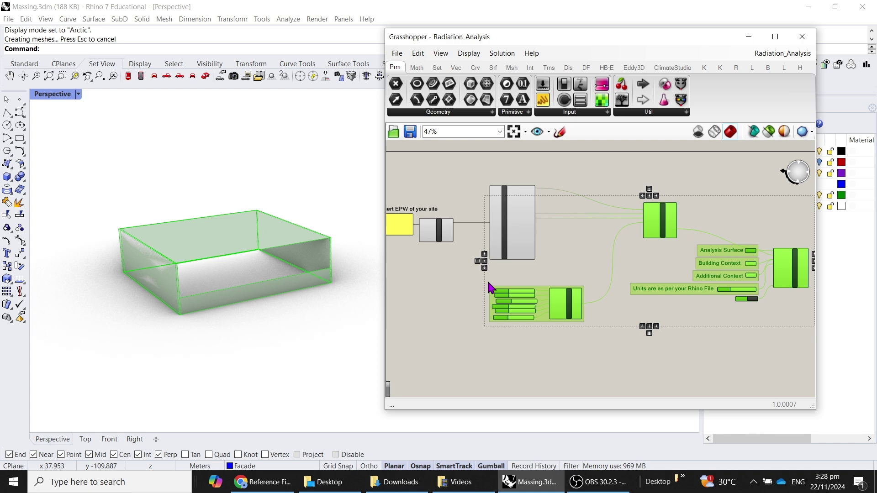
left_click_drag(564, 305, 721, 316)
left_click(508, 303)
Review how the EPW link panel connects to the DownloadEPW component's _weather_URL input and its file outputs.
scroll(429, 241, "up", 2)
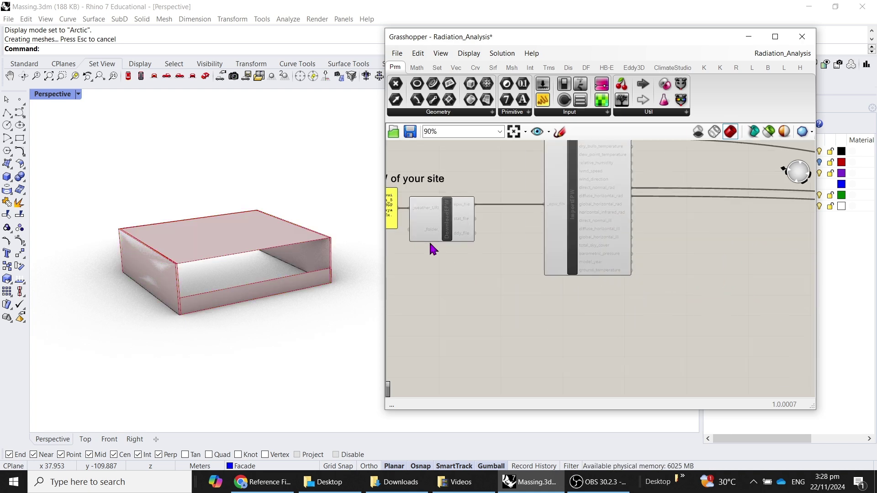
right_click_drag(429, 242, 555, 283)
scroll(557, 284, "up", 1)
right_click_drag(635, 349, 593, 364)
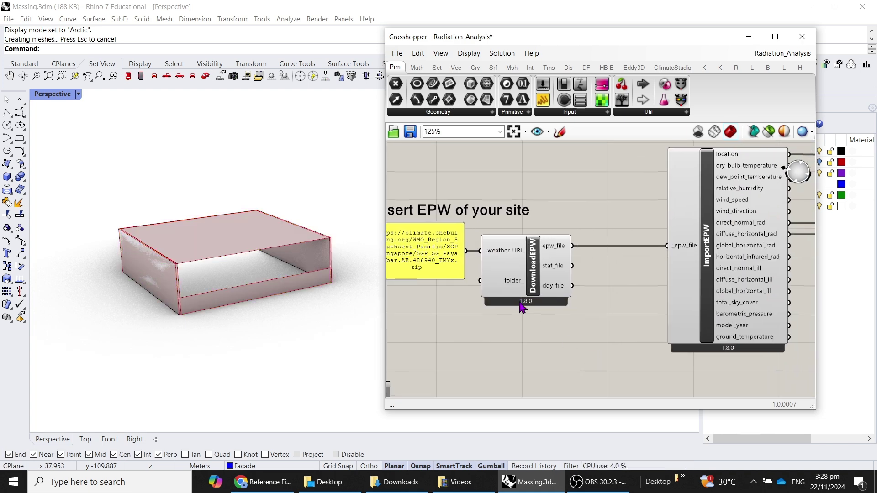
right_click_drag(519, 304, 534, 322)
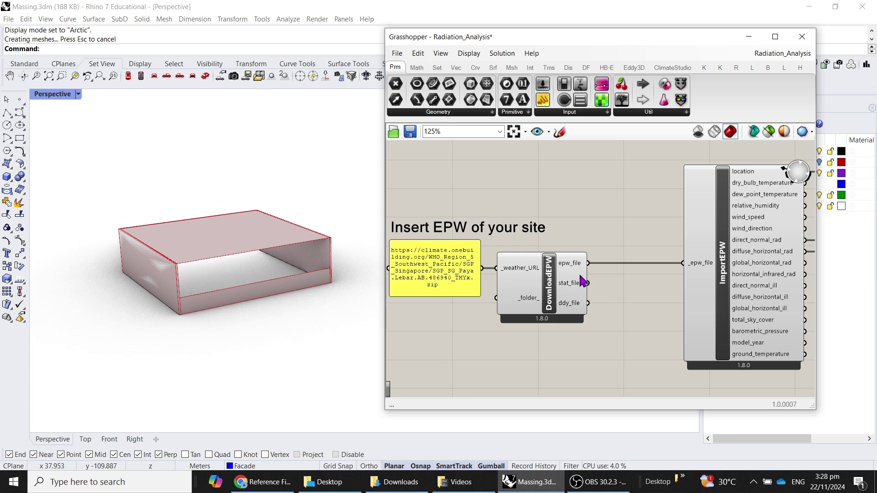
left_click(438, 266)
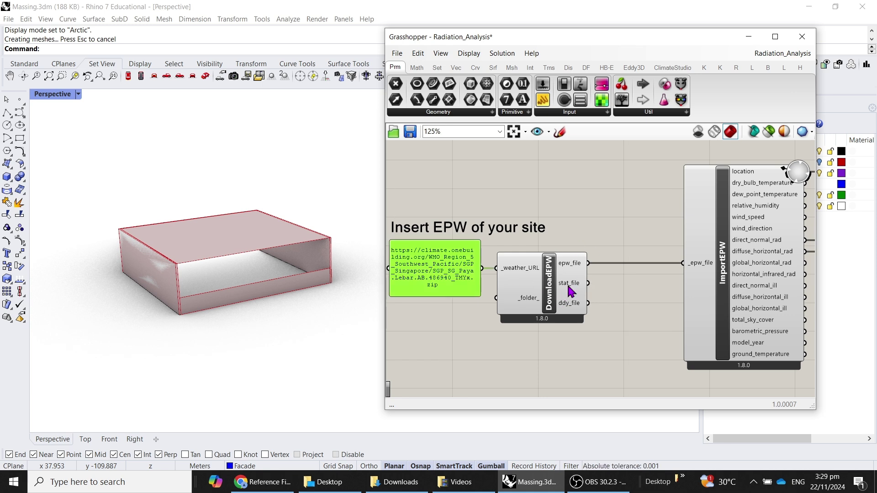
left_click(569, 288)
left_click(597, 312)
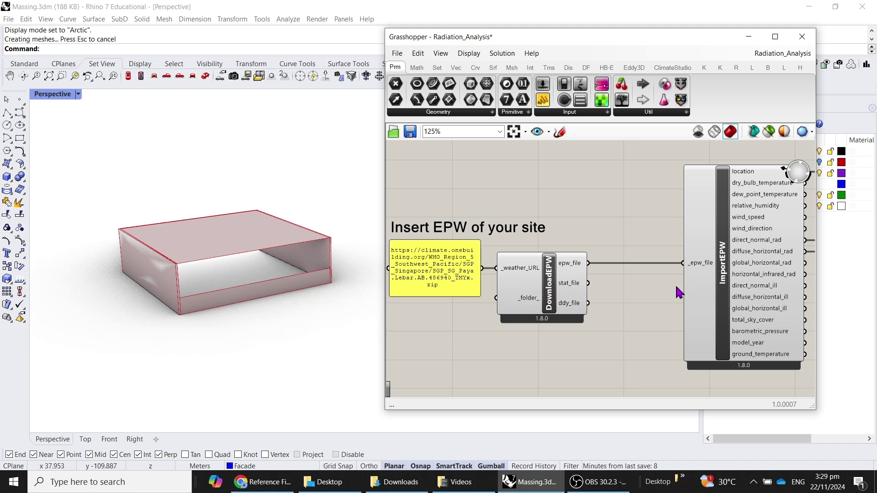
Select the ImportEPW component and examine its _epw_file input and connected location and radiation outputs.
right_click_drag(676, 285, 583, 280)
scroll(582, 277, "up", 2)
left_click(605, 271)
right_click_drag(665, 314, 574, 313)
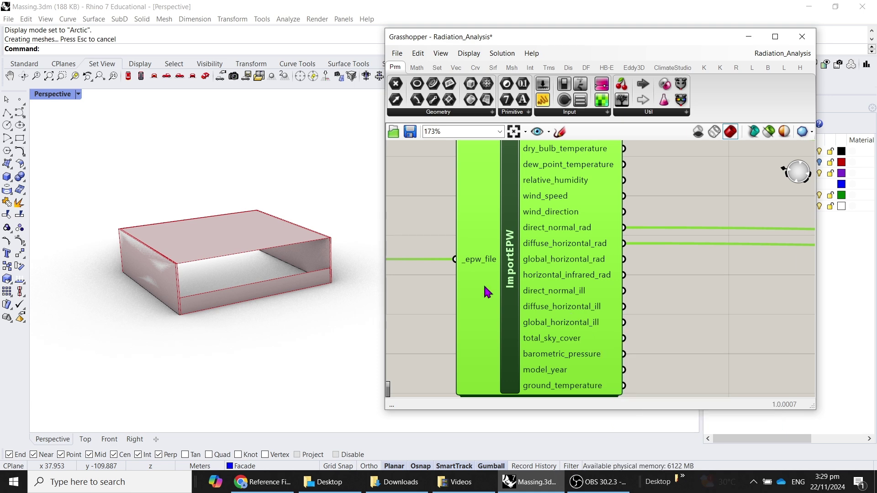
right_click_drag(591, 299, 664, 338)
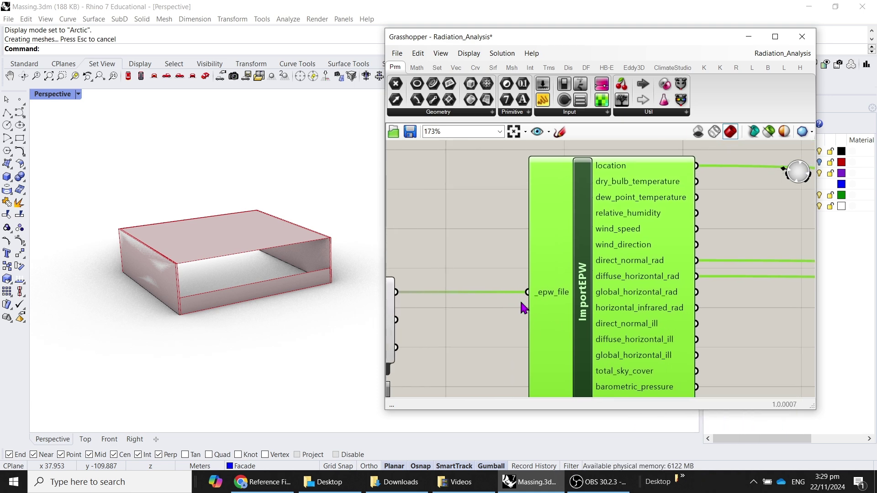
right_click_drag(442, 304, 532, 300)
right_click_drag(699, 276, 509, 270)
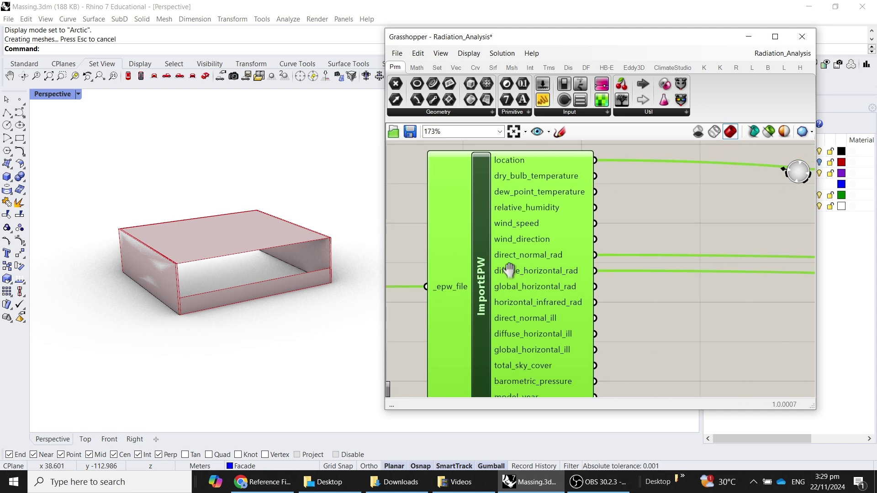
Select the SkyMatrix component and examine its location, radiation and hoys inputs.
scroll(512, 272, "down", 3)
right_click_drag(733, 311, 665, 292)
right_click_drag(794, 309, 453, 290)
scroll(738, 266, "up", 5)
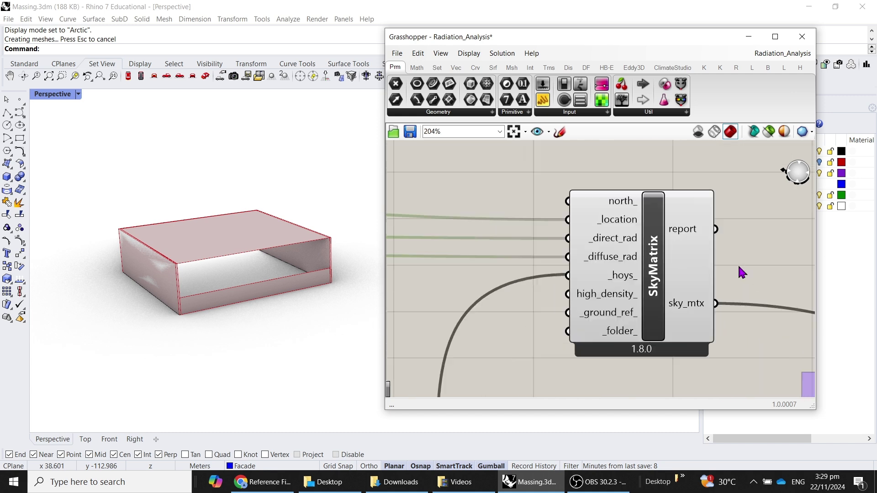
left_click(636, 270)
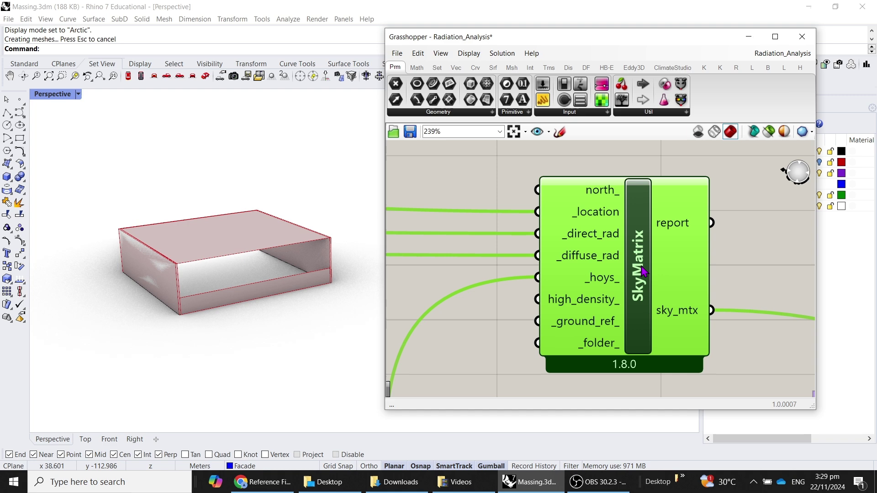
Enable Draw Full Names so the Grasshopper canvas shows full names instead of abbreviations.
left_click(475, 54)
left_click(476, 54)
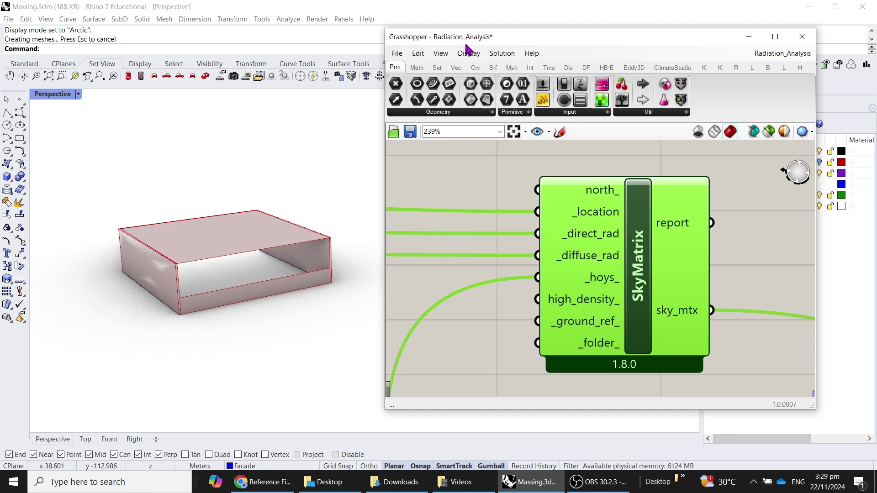
left_click(473, 56)
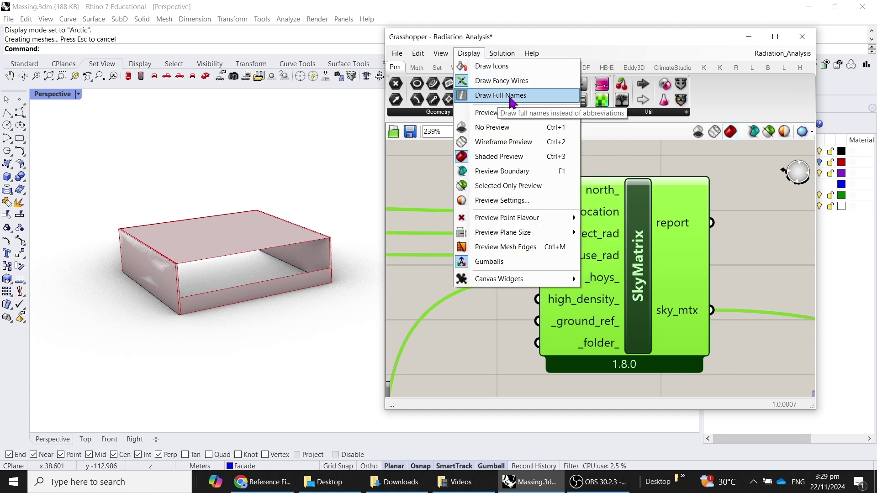
left_click(501, 98)
left_click(466, 55)
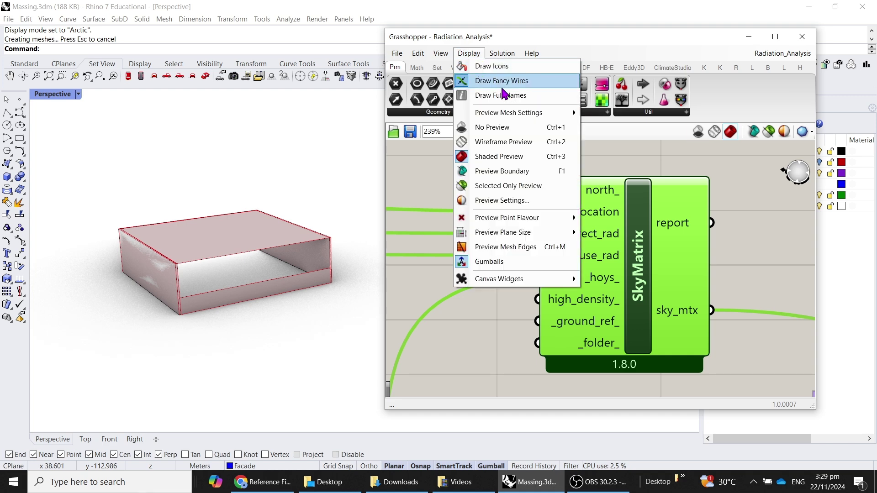
left_click(508, 97)
Review the SkyMatrix connections from the weather data and the Analysis Period, and view the massing from another angle.
scroll(645, 200, "down", 4)
right_click_drag(623, 233, 730, 198)
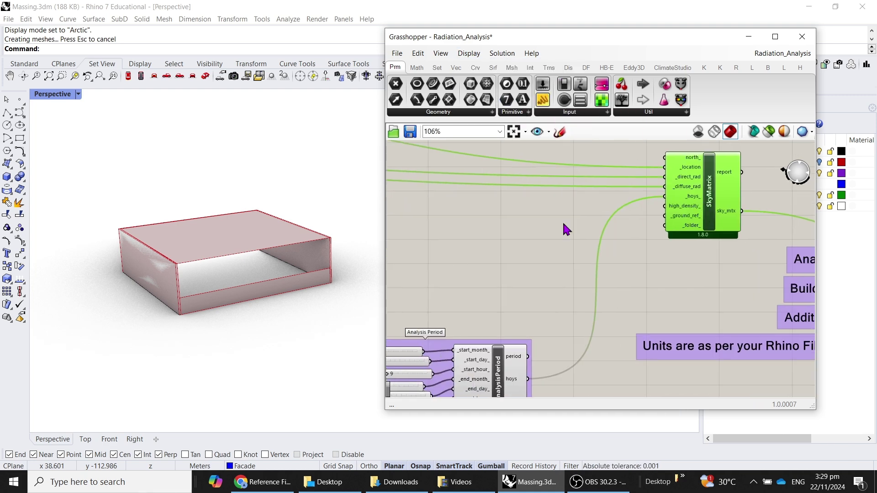
right_click_drag(392, 228, 813, 315)
right_click_drag(142, 292, 54, 298)
right_click_drag(513, 283, 369, 288)
right_click_drag(788, 290, 306, 279)
scroll(640, 291, "up", 3)
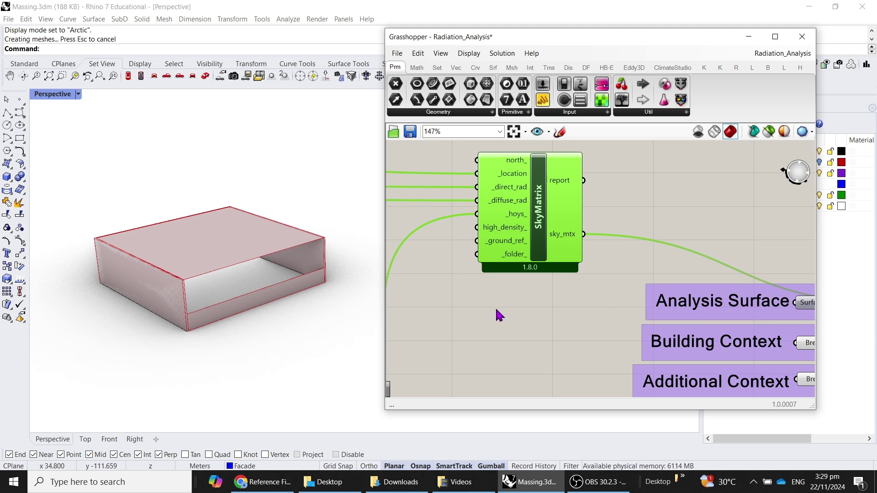
Examine the SkyMatrix component and trace its radiation inputs back to the direct_normal_rad and diffuse_horizontal_rad outputs of ImportEPW.
right_click_drag(496, 310, 734, 317)
mouse_move(544, 288)
right_mouse_down()
mouse_move(609, 294)
mouse_move(569, 314)
right_mouse_up()
scroll(562, 301, "down", 3)
right_click_drag(520, 289, 475, 304)
scroll(705, 301, "up", 3)
mouse_move(660, 289)
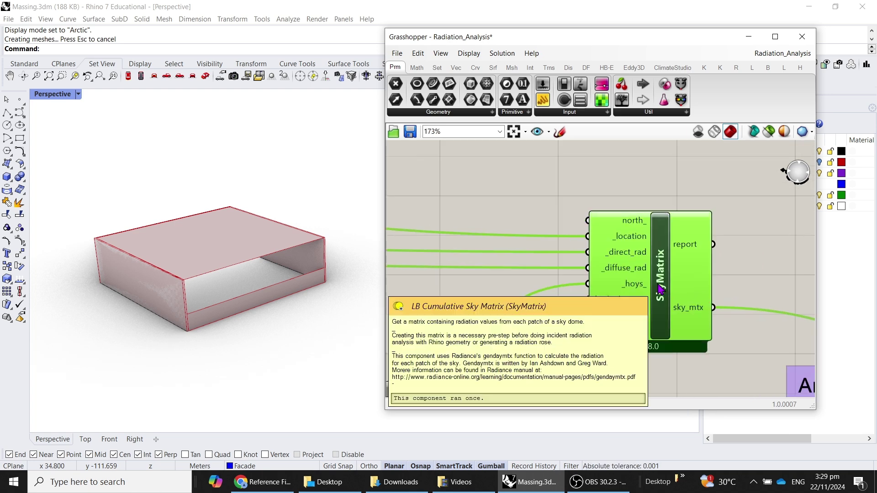
right_click_drag(489, 270, 634, 247)
scroll(518, 222, "up", 2)
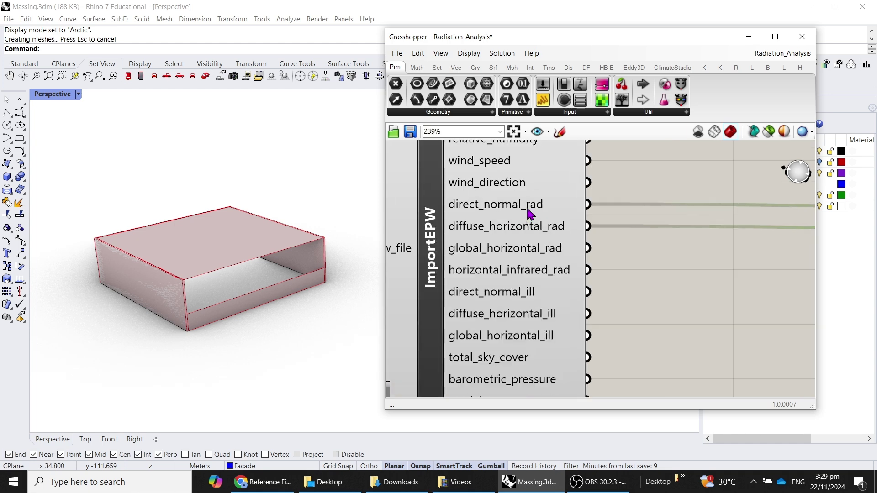
scroll(432, 220, "down", 2)
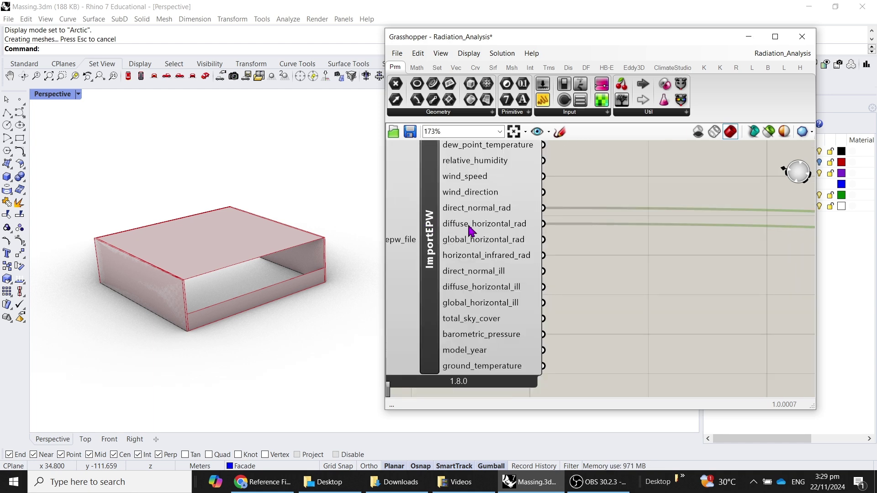
scroll(483, 224, "down", 4)
right_click_drag(674, 263, 541, 259)
right_click_drag(776, 268, 627, 270)
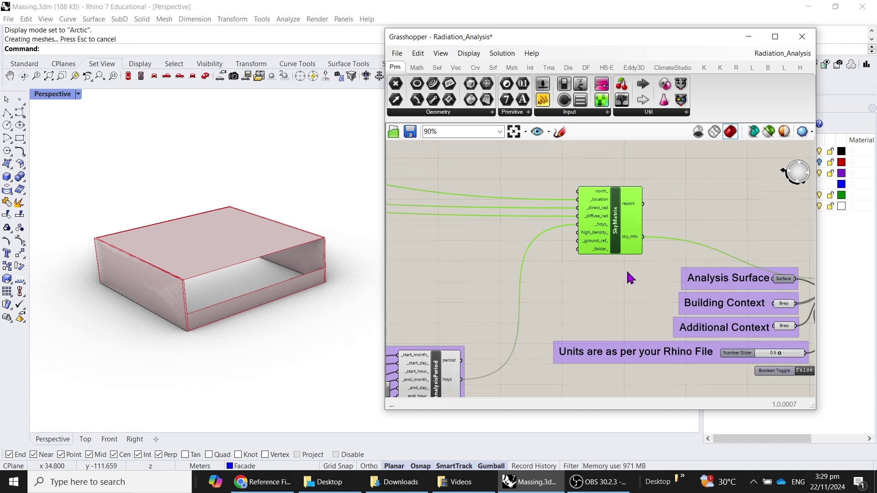
Review the Analysis Period group, its month, day and hour sliders, and the hoys connection to the SkyMatrix component.
scroll(626, 269, "up", 2)
scroll(622, 235, "down", 2)
right_click_drag(487, 325, 740, 245)
scroll(731, 247, "up", 4)
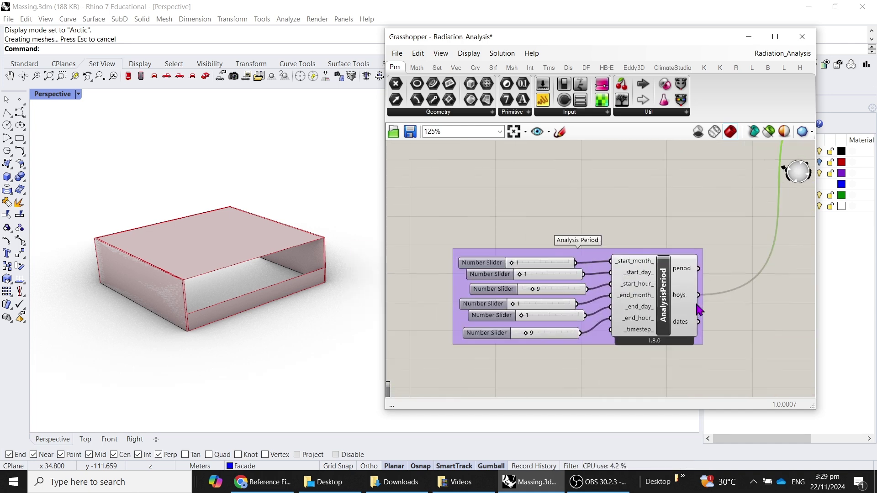
right_click_drag(560, 325, 612, 325)
scroll(612, 325, "down", 2)
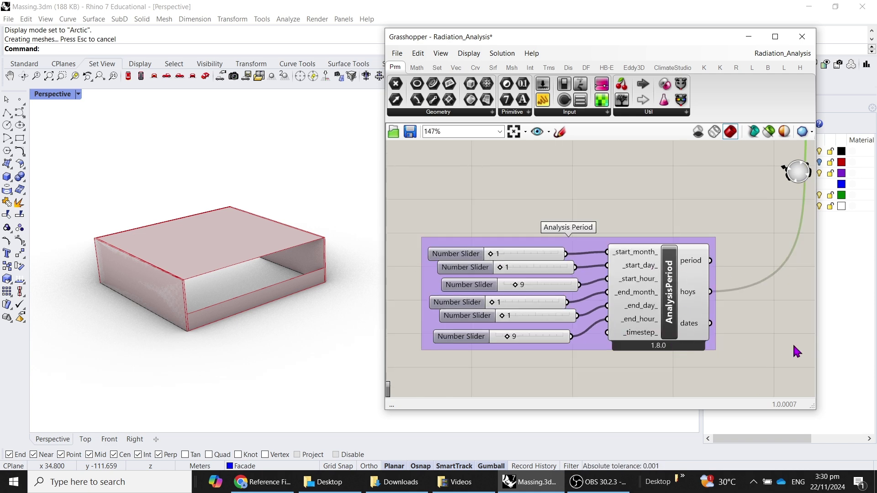
right_click_drag(793, 346, 735, 342)
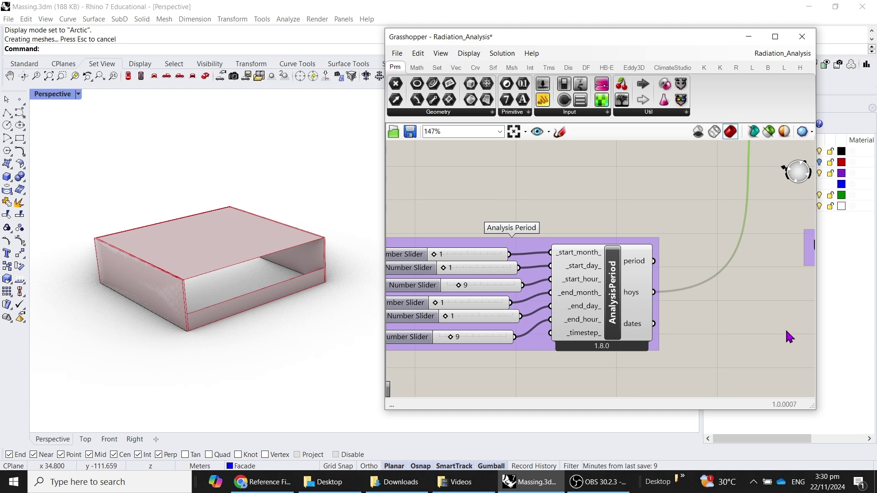
scroll(438, 303, "down", 2)
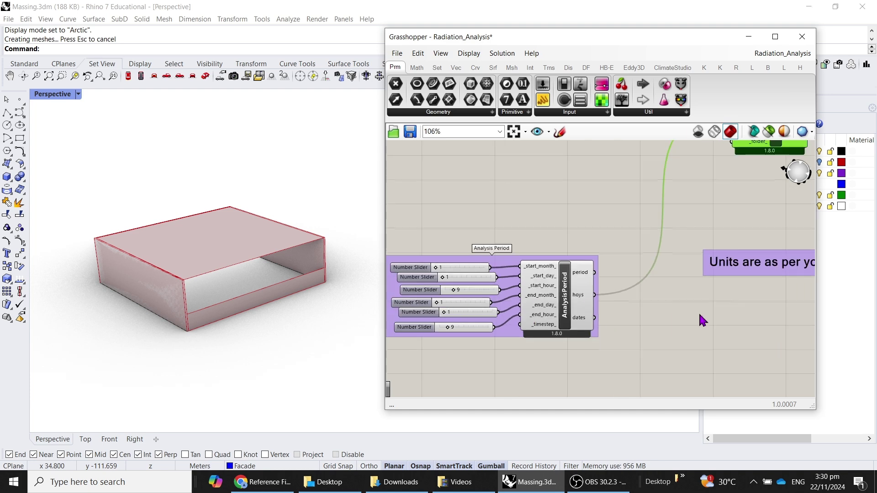
Examine the IncidentRadiation component and the sky matrix, surface, context, grid size and run inputs that feed it.
right_click_drag(807, 308, 573, 307)
right_click_drag(676, 312, 540, 343)
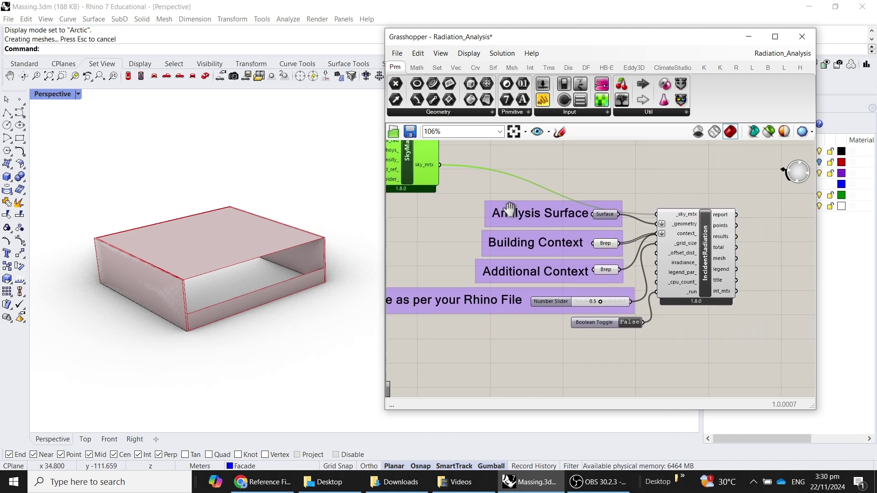
right_click_drag(508, 212, 572, 272)
right_click_drag(640, 294, 450, 259)
scroll(630, 288, "up", 3)
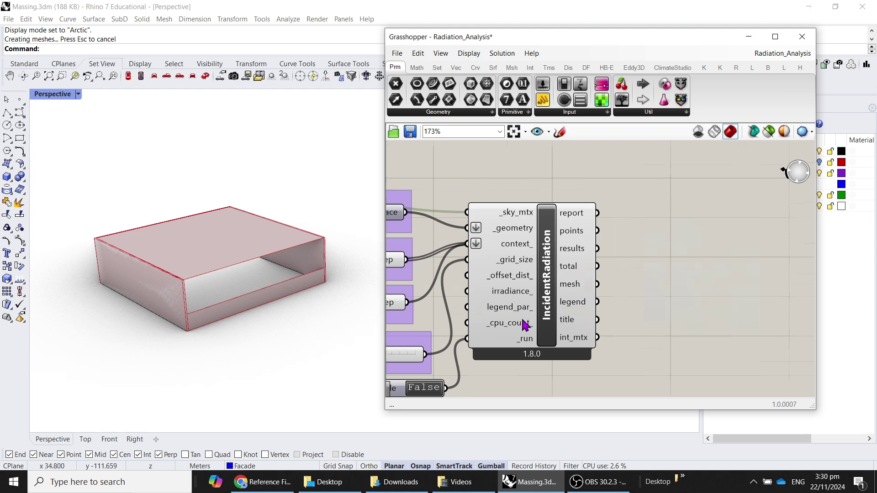
right_click_drag(525, 322, 719, 307)
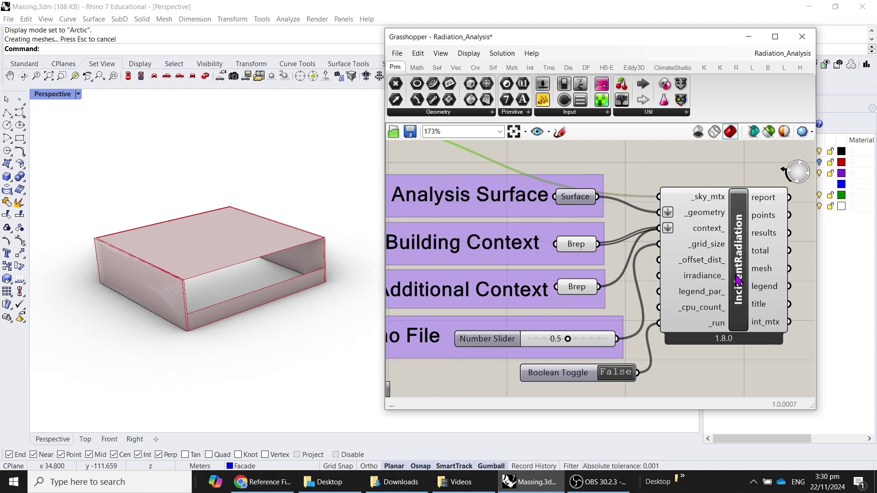
right_click_drag(683, 276, 710, 312)
Select the Analysis Surface parameter, view the massing from higher up, and shift the Grasshopper window slightly.
left_click(611, 246)
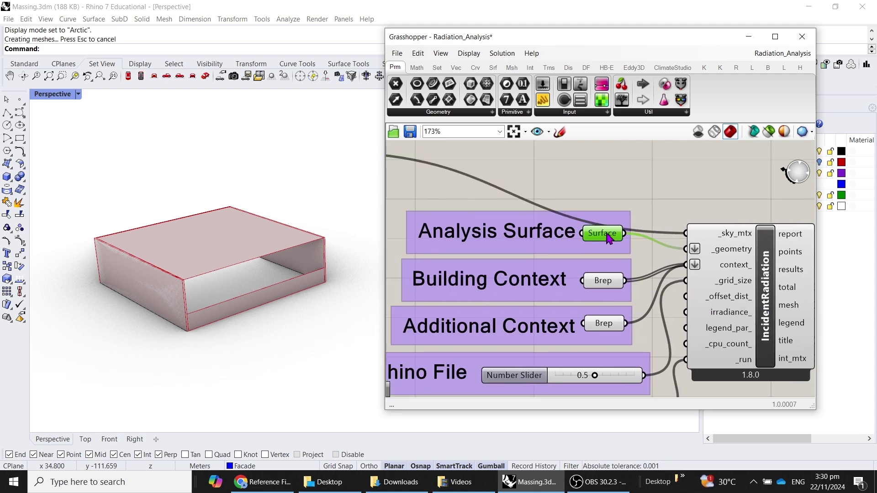
right_click_drag(336, 293, 319, 303)
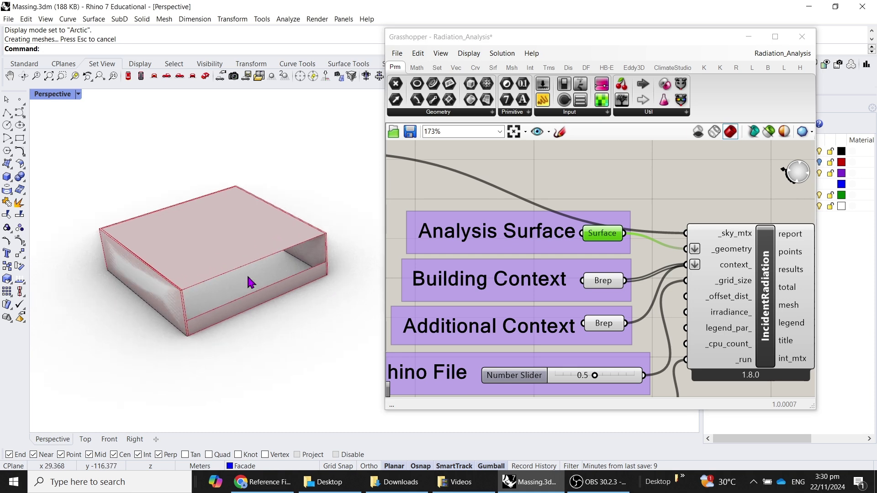
left_click(723, 190)
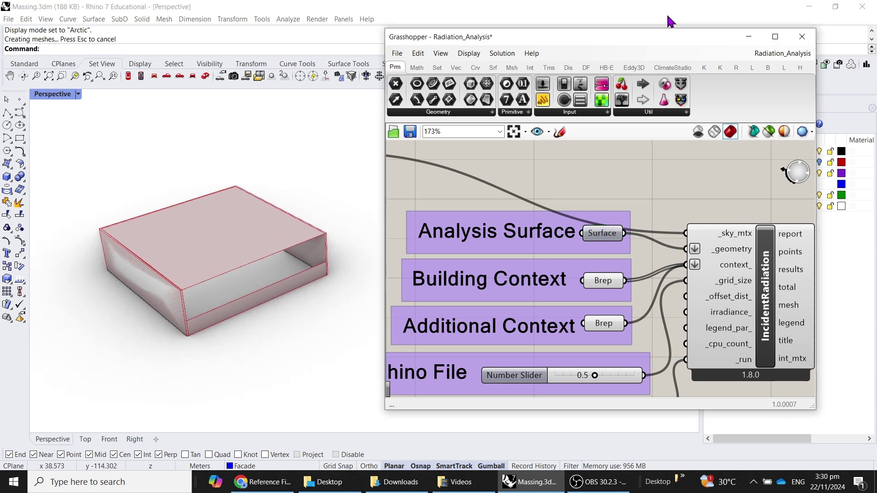
left_click_drag(672, 35, 659, 48)
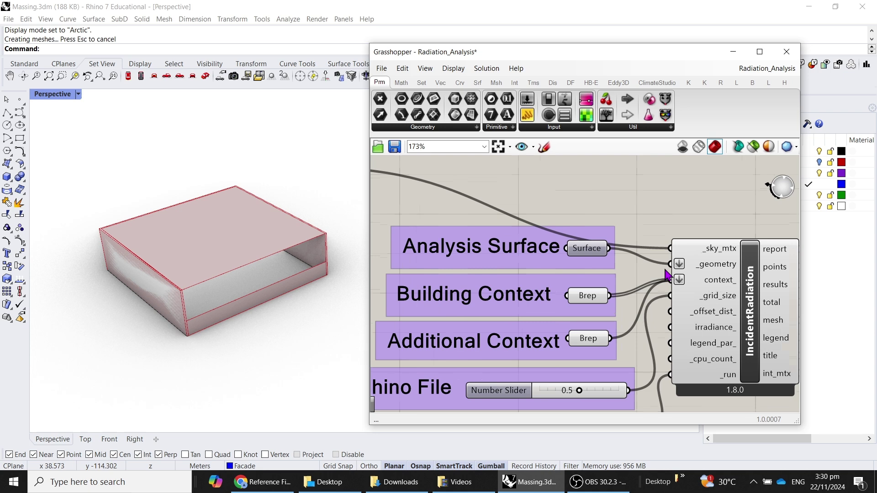
Select the Additional Context Brep and the Building Context Brep in turn to identify which massing parts each one references.
scroll(598, 291, "up", 2)
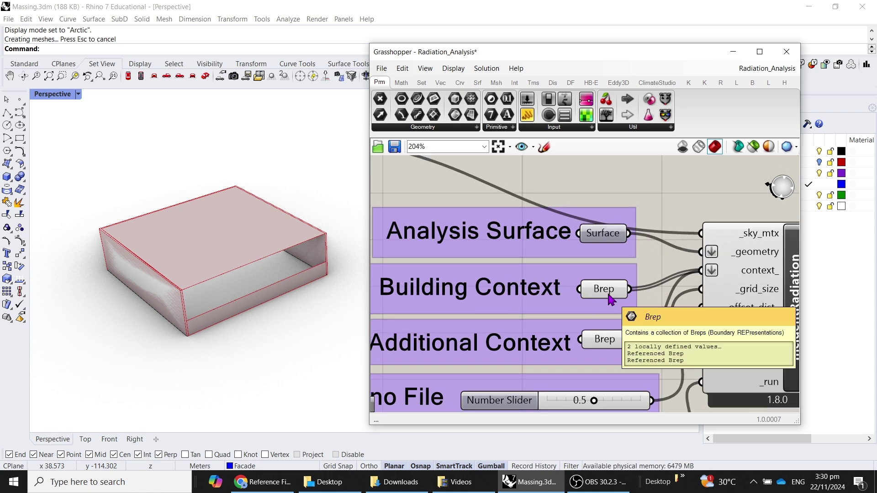
scroll(611, 299, "down", 2)
right_click_drag(612, 333, 662, 253)
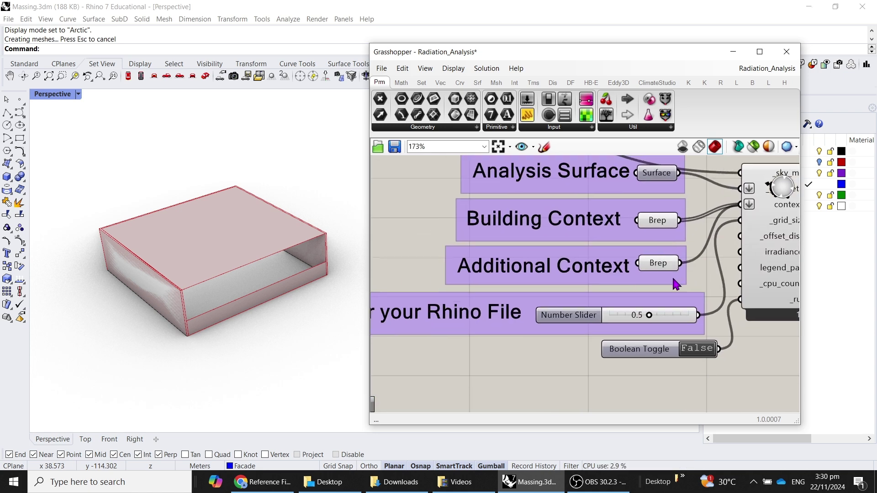
left_click(663, 267)
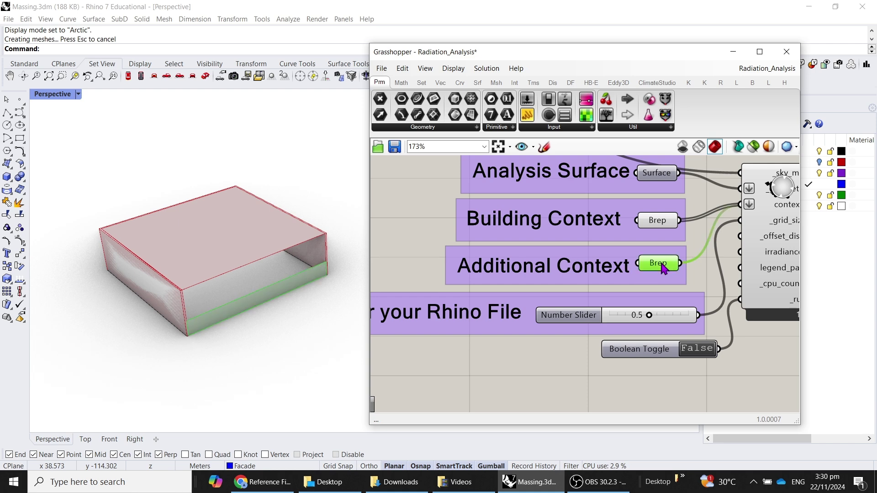
left_click(185, 336)
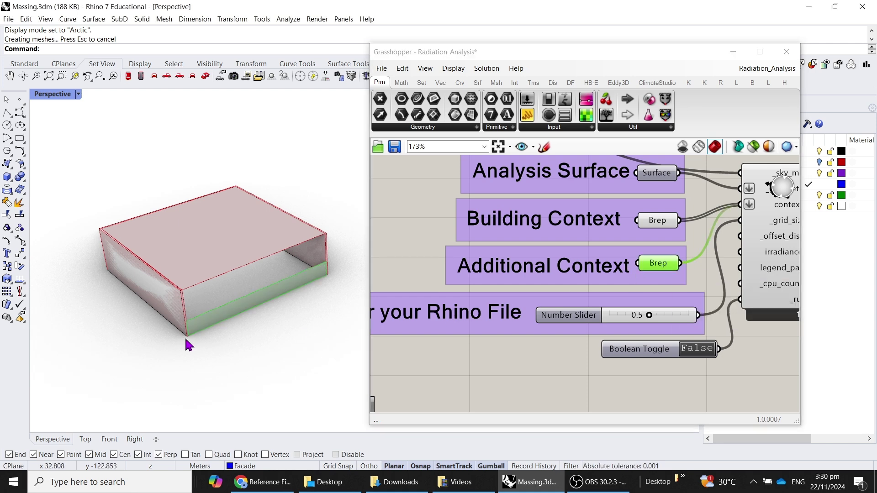
scroll(192, 320, "up", 4)
scroll(201, 296, "down", 3)
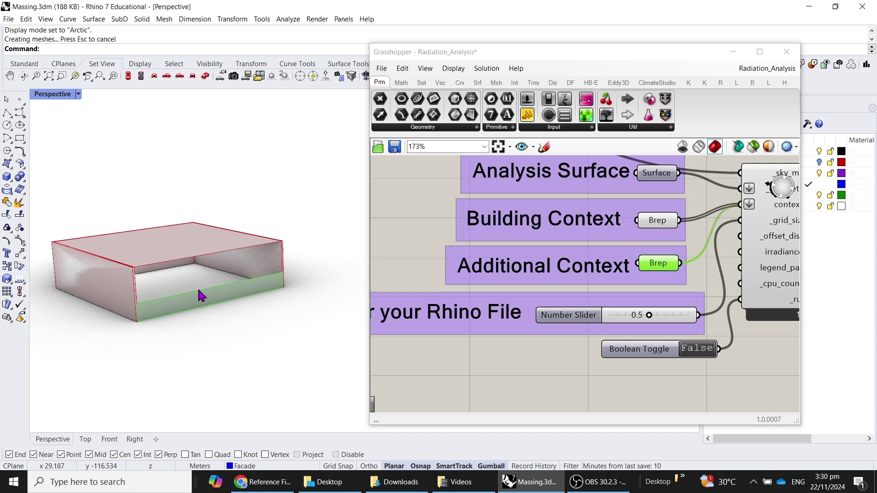
left_click(651, 220)
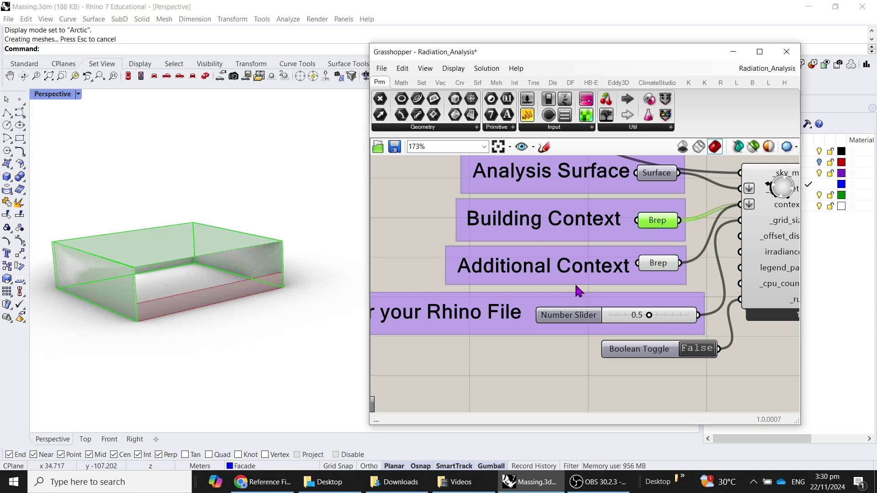
Select the Number Slider driving _grid_size on IncidentRadiation and view the massing from another angle.
right_click_drag(575, 282, 687, 273)
scroll(687, 273, "down", 2)
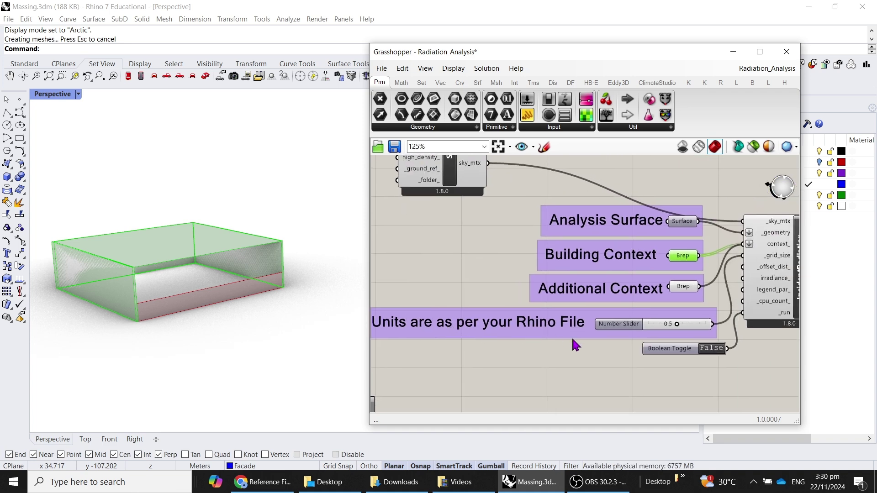
scroll(730, 325, "up", 1)
right_click_drag(723, 324, 677, 335)
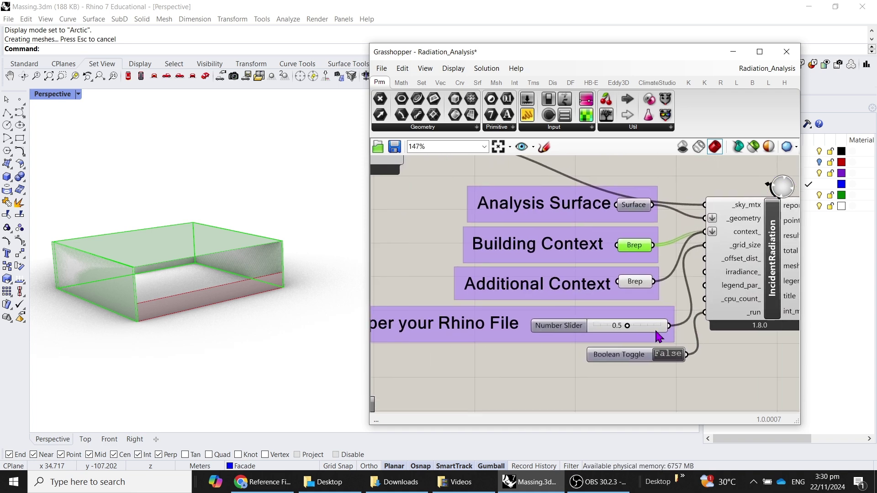
left_click(657, 330)
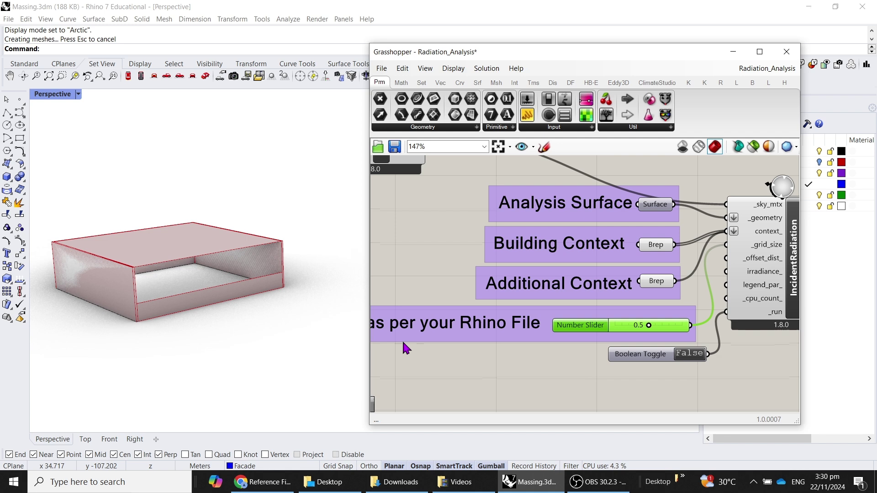
right_click_drag(237, 324, 271, 187)
right_click_drag(129, 280, 147, 263)
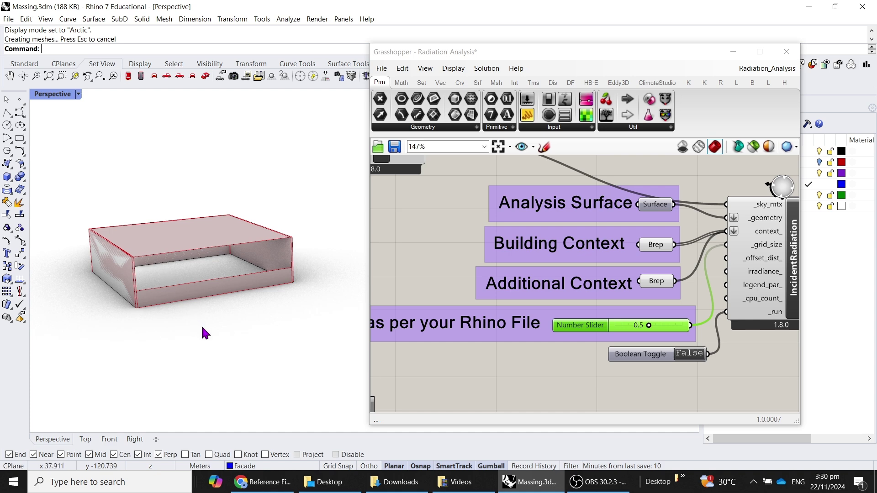
Check the Rhino document's model units, close the settings without changes, and review the grid size slider against them.
type("Units")
key("Return")
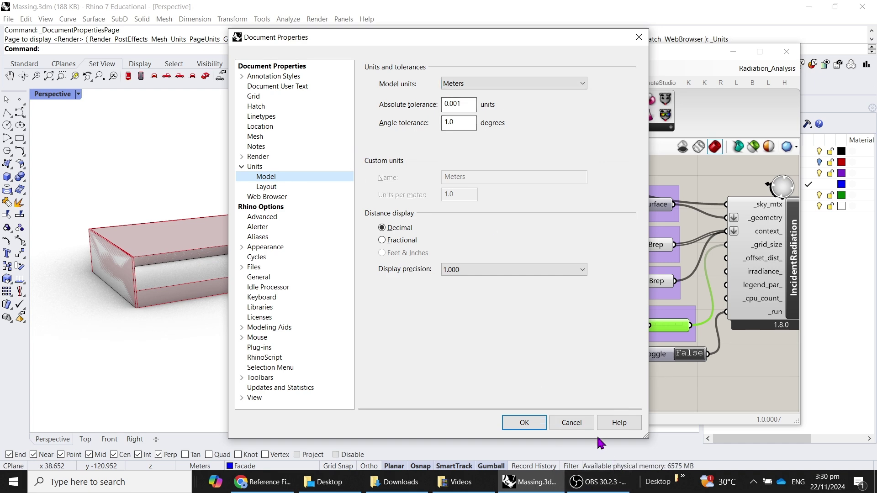
left_click(584, 423)
scroll(556, 316, "up", 5)
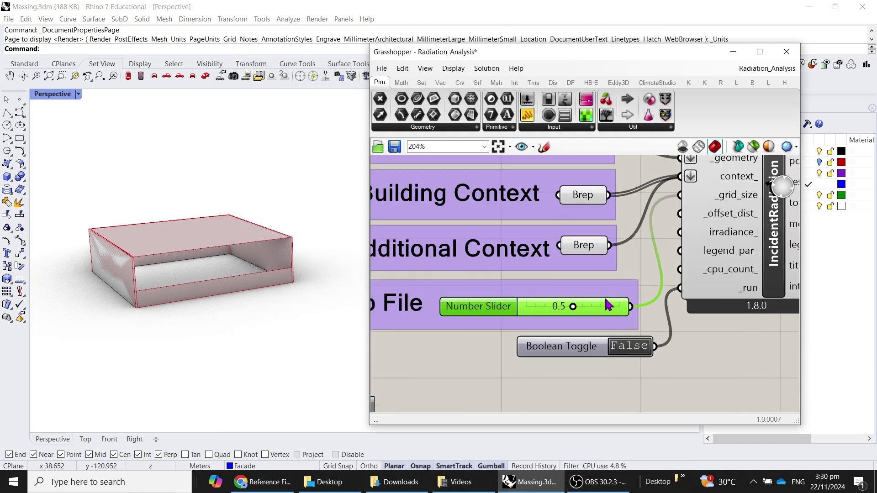
scroll(566, 310, "down", 2)
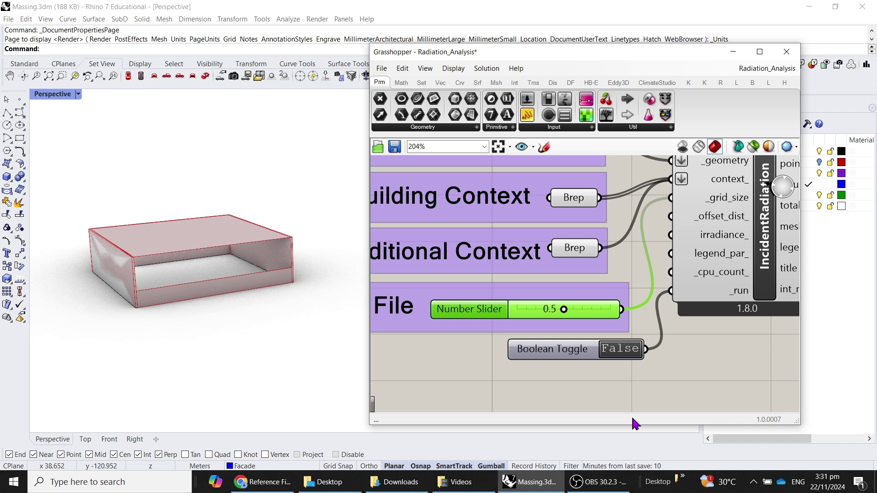
Shift the grid size group and the Boolean Toggle left to tidy their alignment beneath the context groups.
scroll(695, 372, "down", 2)
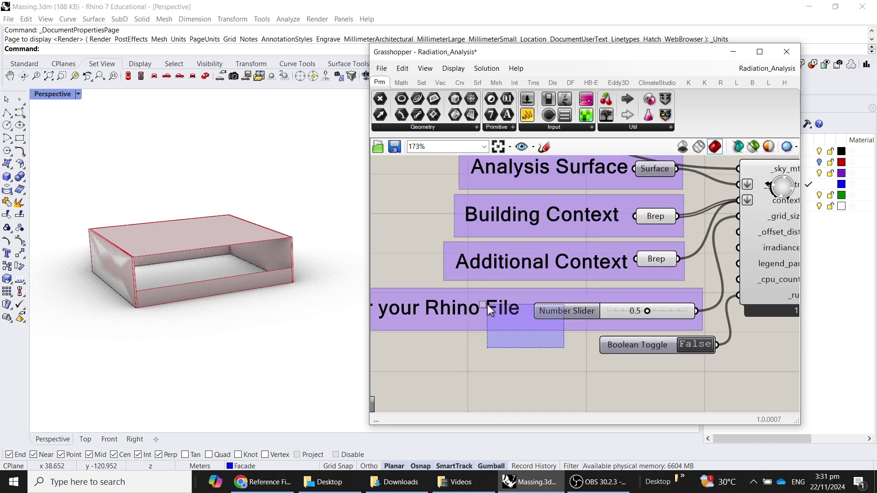
left_click_drag(522, 318, 502, 316)
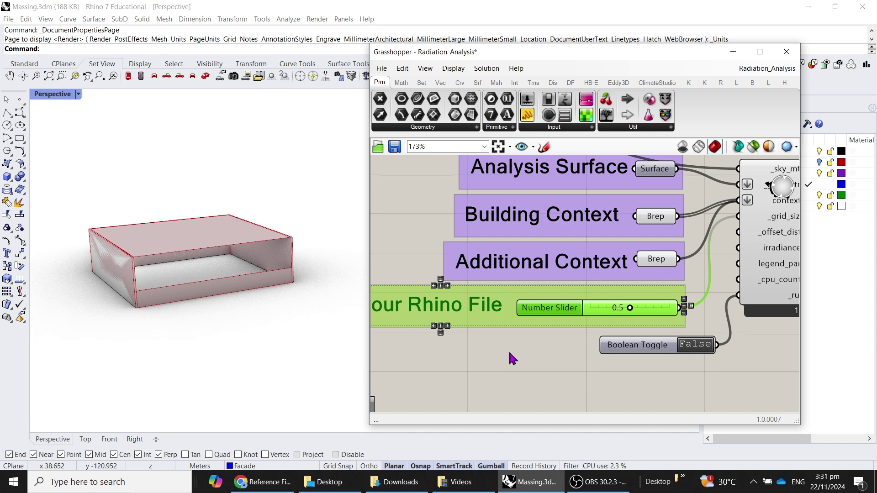
right_click_drag(288, 300, 333, 295)
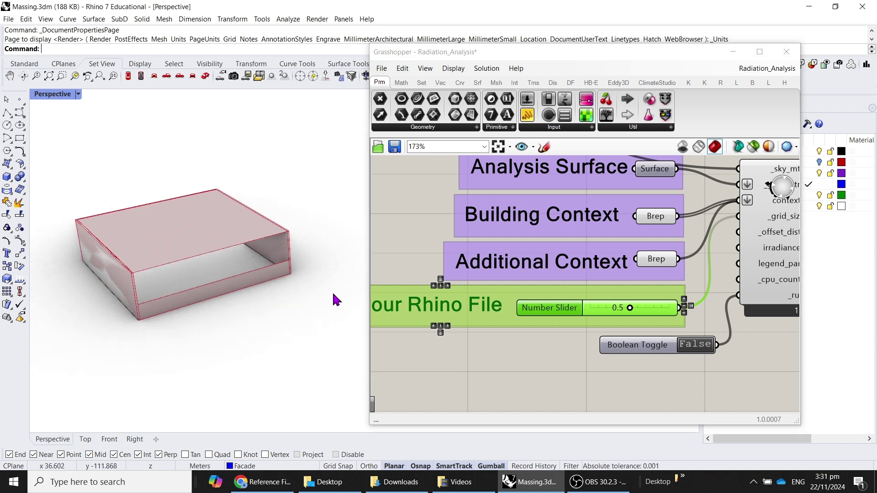
left_click(725, 383)
right_click_drag(725, 383, 645, 380)
left_click_drag(568, 351, 538, 351)
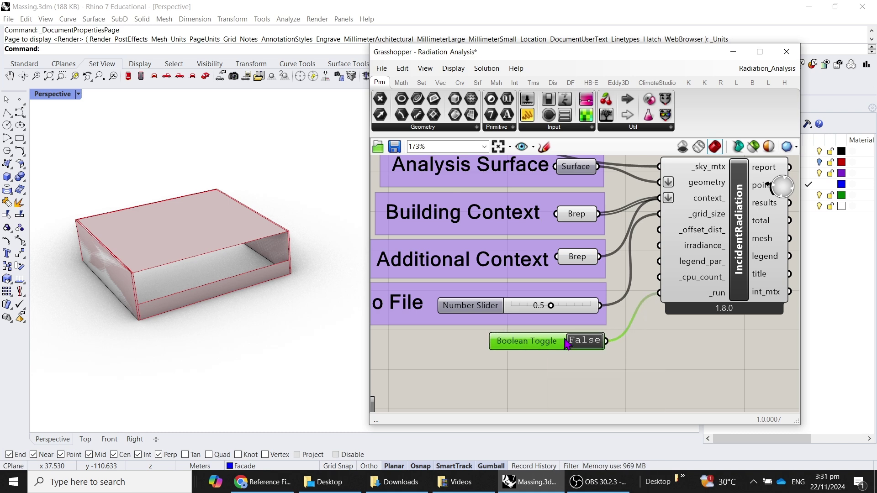
Set the Boolean Toggle on the _run input to True to run the radiation analysis, and inspect the coloured floor result up close.
scroll(601, 344, "up", 2)
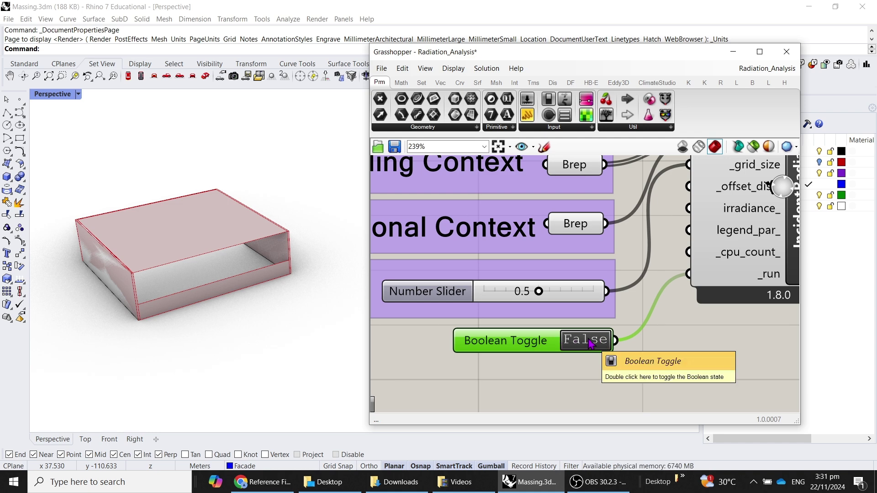
double_click(589, 344)
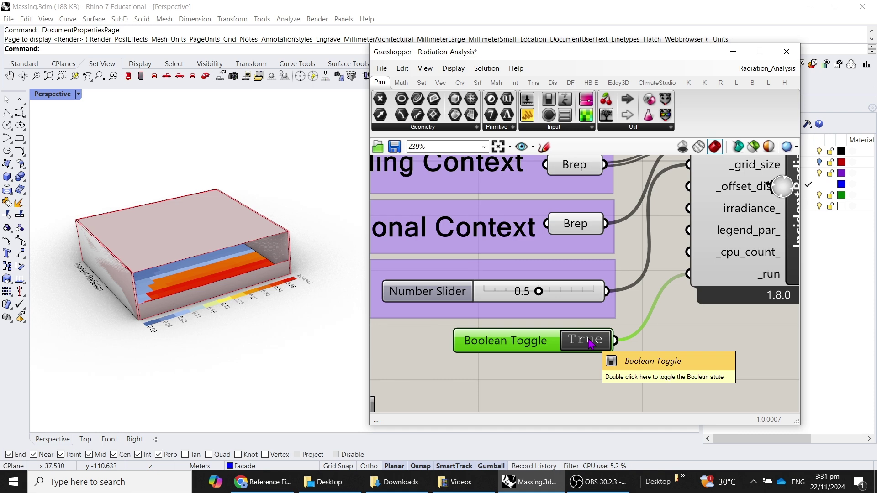
right_click_drag(186, 323, 185, 293)
scroll(189, 314, "up", 6)
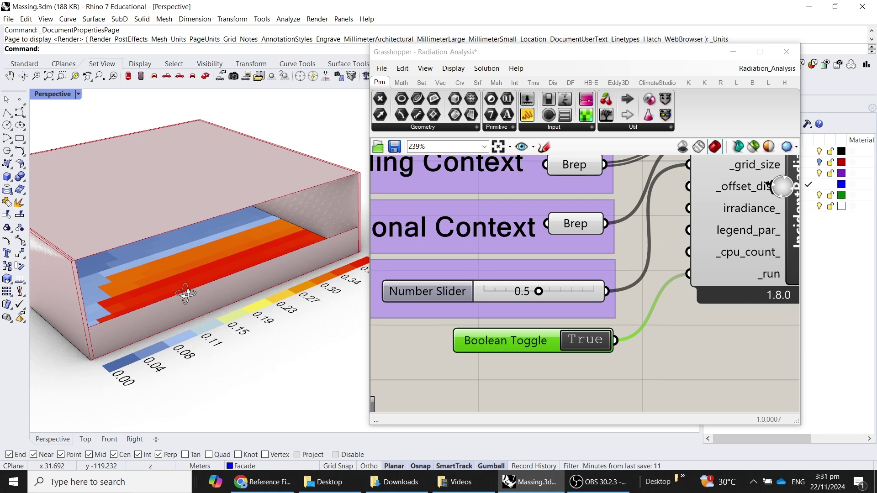
Move the Grasshopper window clear of the model and examine the floor's radiation bands against the kWh/m2 legend.
scroll(190, 256, "up", 8)
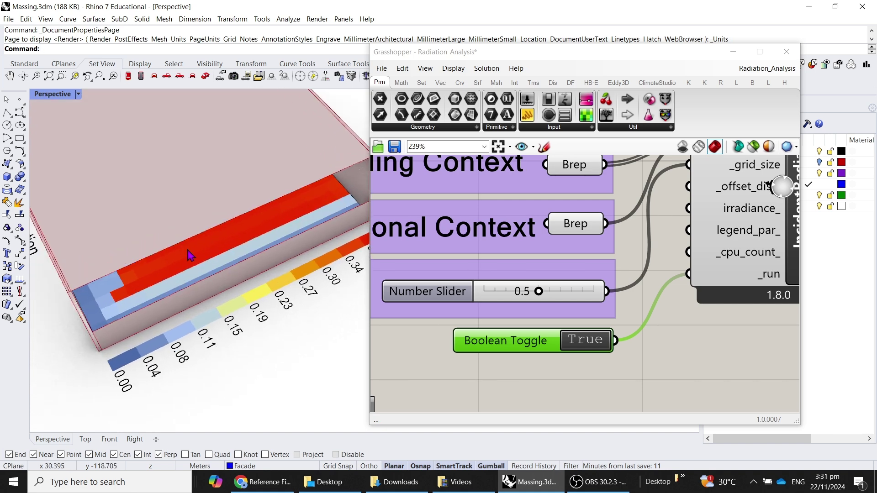
right_click_drag(188, 257, 172, 268)
scroll(198, 233, "down", 10)
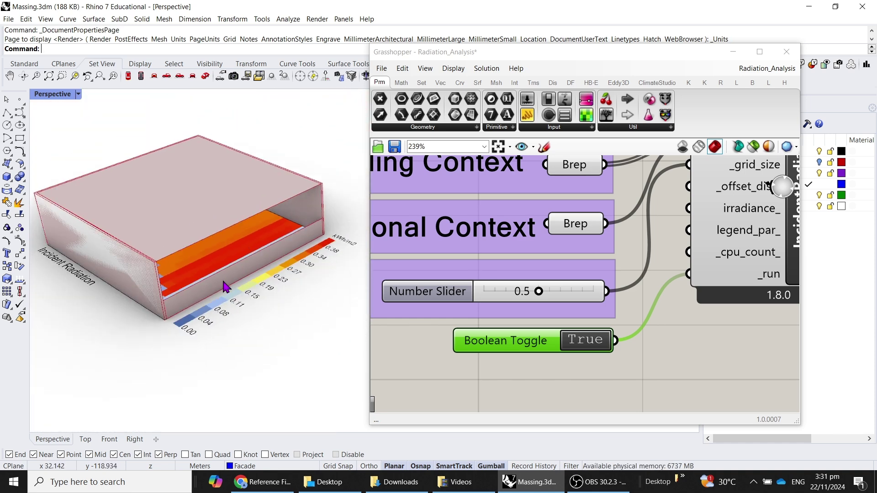
left_click_drag(684, 57, 721, 282)
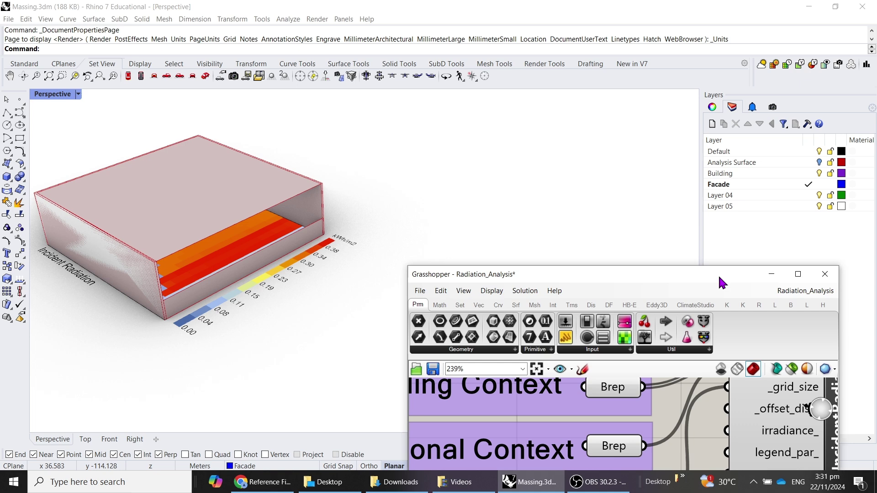
scroll(235, 270, "up", 8)
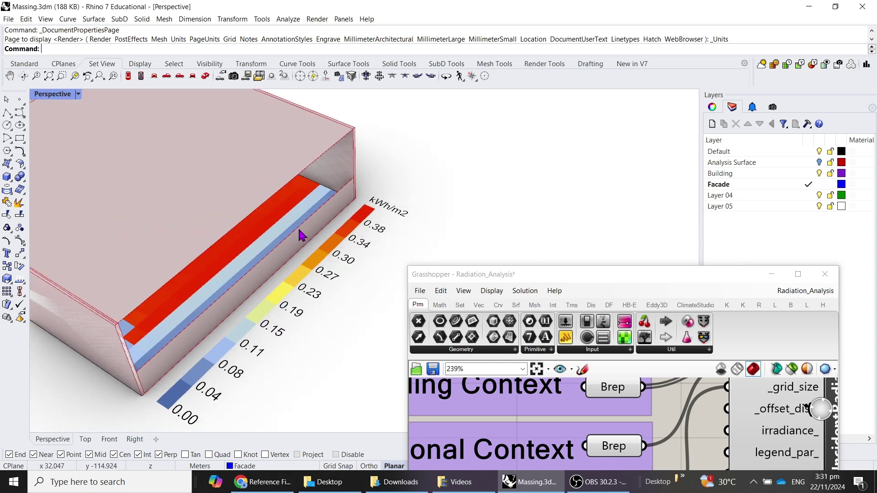
right_click_drag(293, 303, 169, 312)
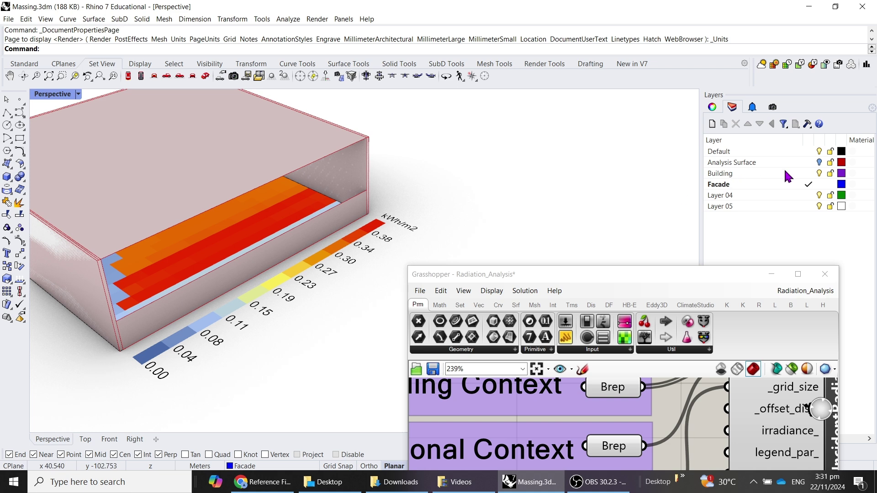
Turn off the Building layer and view the whole radiation grid from above and from the side.
left_click(820, 177)
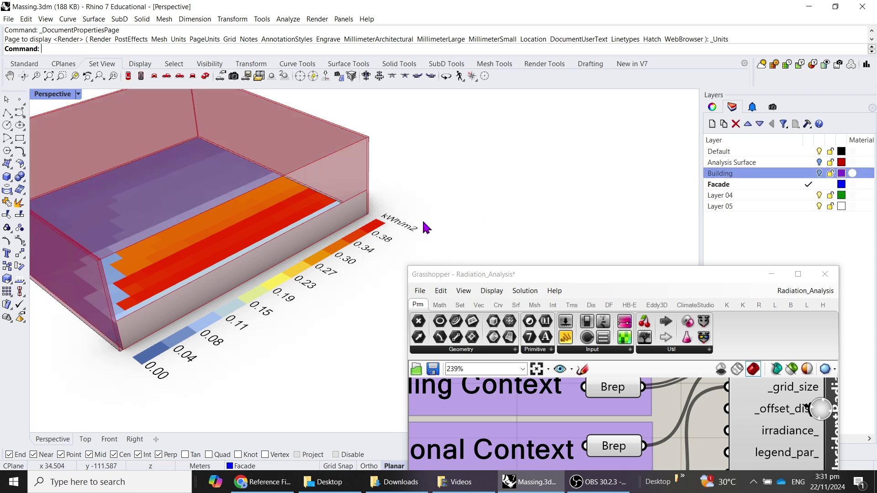
right_click_drag(426, 226, 302, 315)
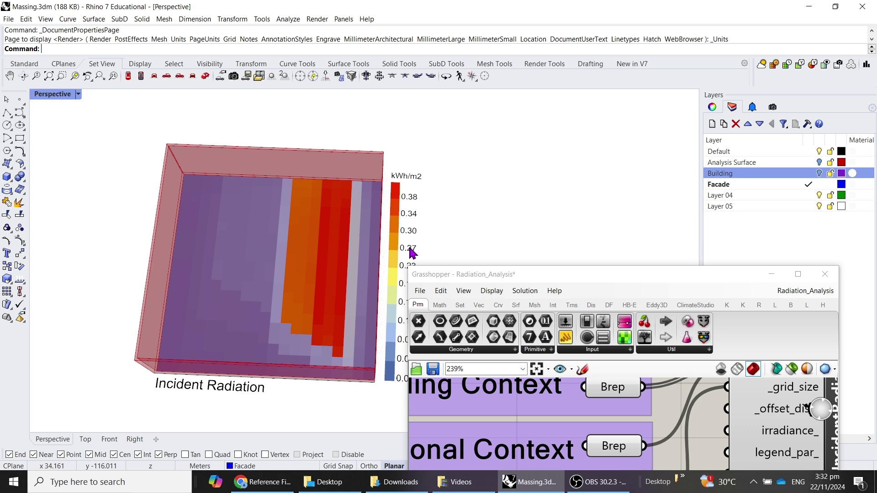
left_click_drag(667, 273, 686, 252)
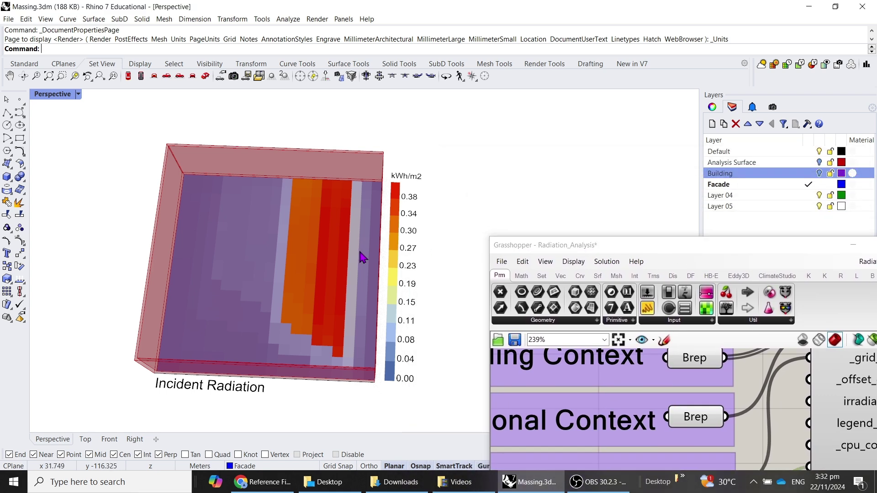
right_click_drag(362, 254, 326, 226)
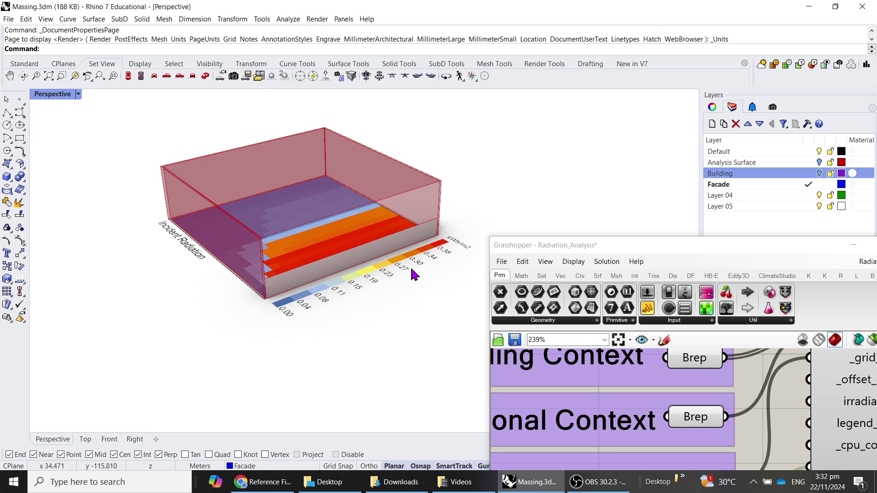
Move the low facade wall at the open side outward, away from the building, and shift the Grasshopper window aside.
left_click(387, 249)
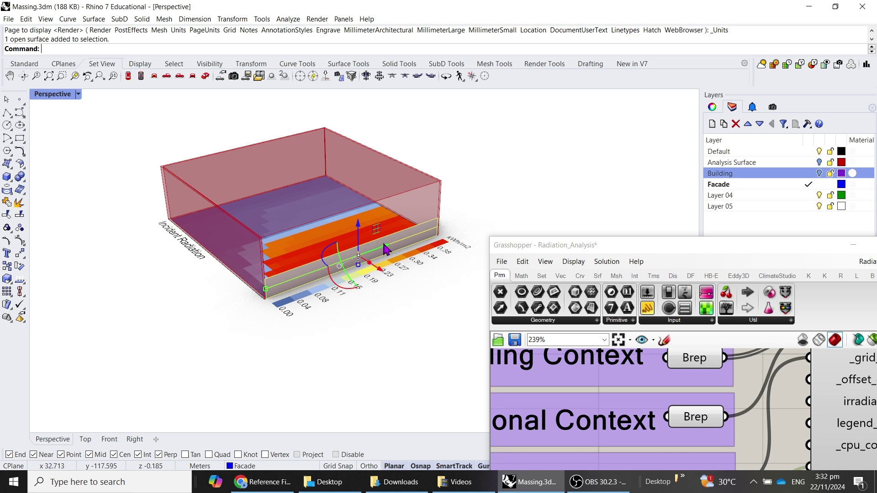
scroll(336, 272, "up", 3)
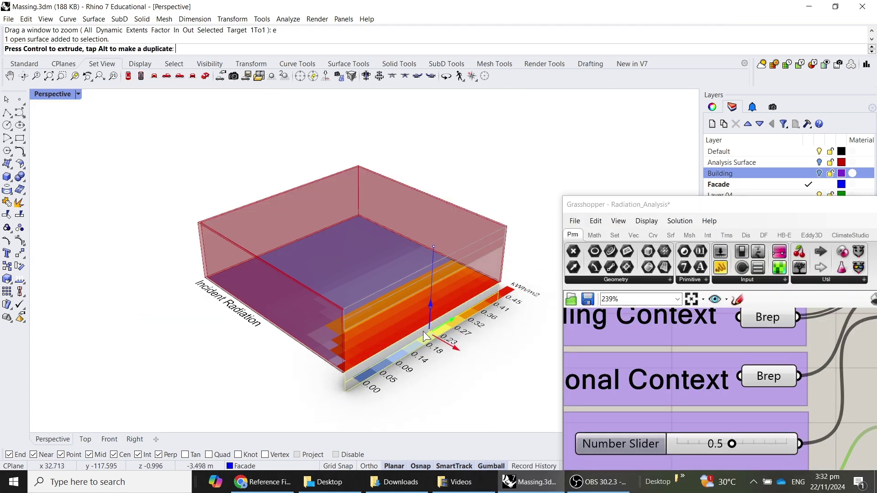
left_click_drag(424, 337, 426, 339)
left_click_drag(489, 408, 487, 405)
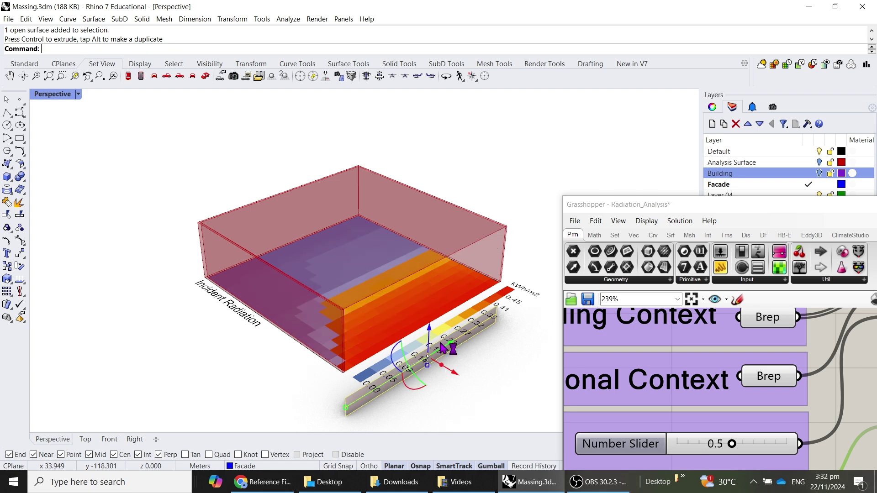
right_click_drag(431, 333, 414, 305, "shift")
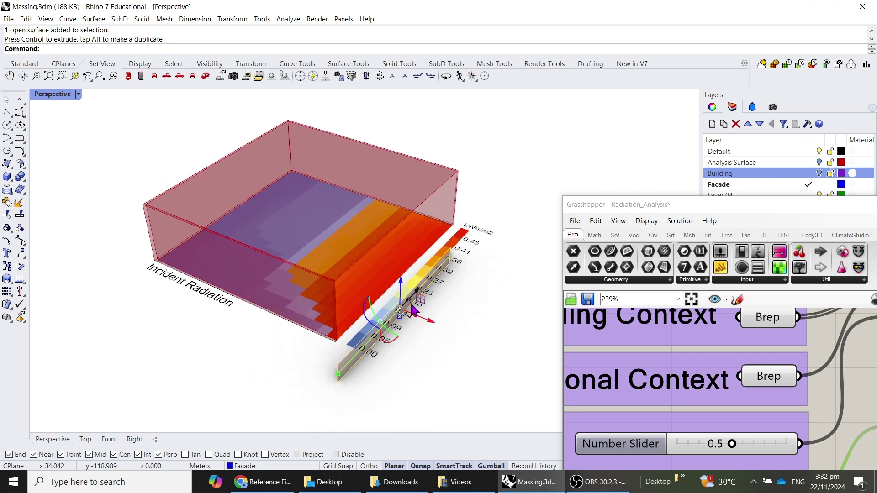
Examine the recalculated radiation near the open side from several angles, clearing the Grasshopper window and the facade selection.
scroll(406, 293, "up", 2)
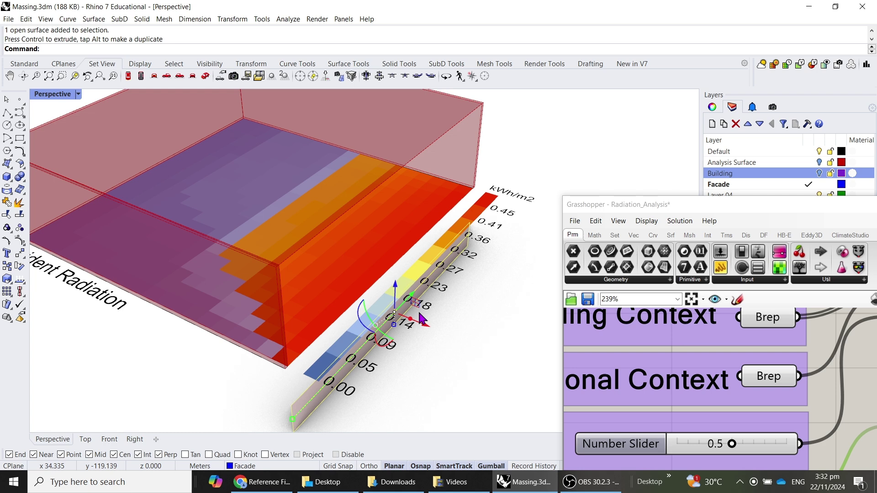
right_click_drag(462, 236, 425, 251)
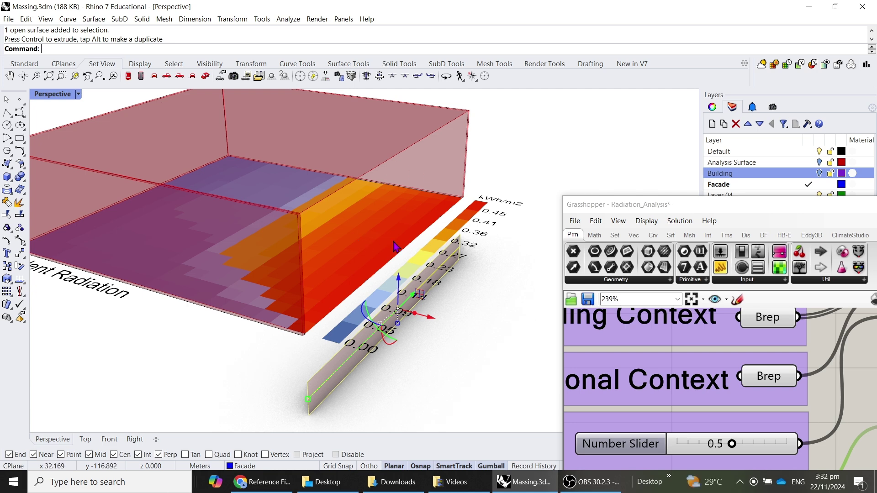
right_click_drag(395, 289, 502, 148)
mouse_move(352, 286)
right_mouse_down()
mouse_move(411, 211)
mouse_move(350, 276)
right_mouse_up()
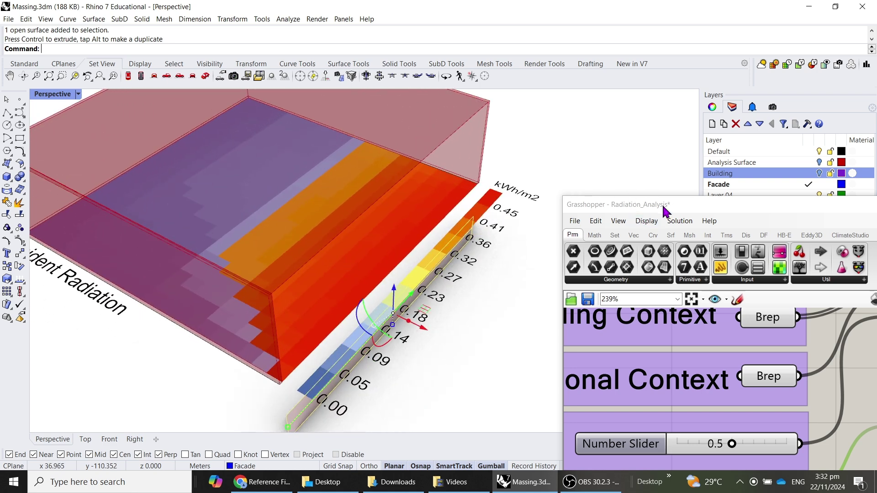
left_click_drag(664, 205, 637, 268)
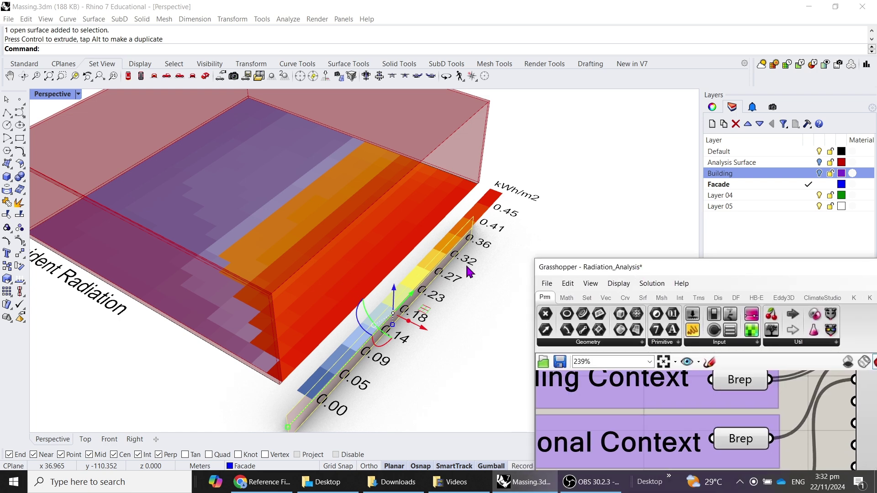
scroll(208, 233, "down", 4)
right_click_drag(208, 244, 256, 278)
key("Escape")
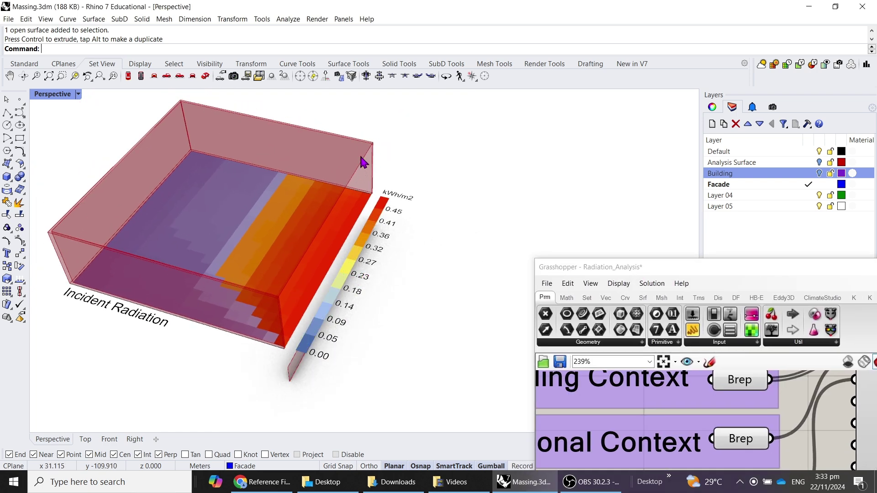
Turn the Building layer back on and select all of its objects.
left_click(819, 174)
left_click(310, 158)
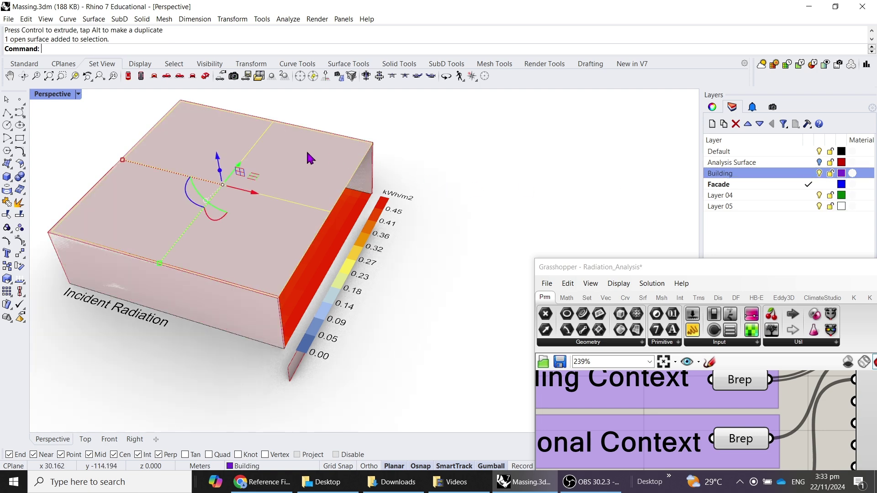
scroll(254, 315, "down", 3)
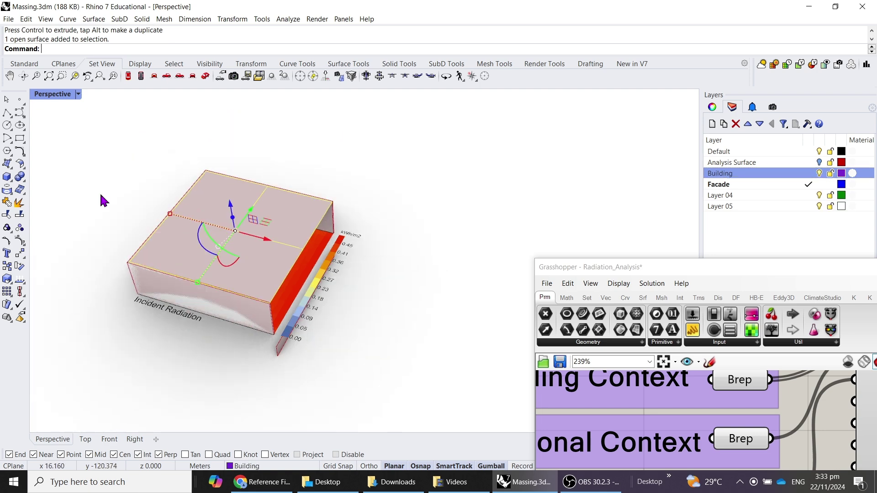
right_click(758, 174)
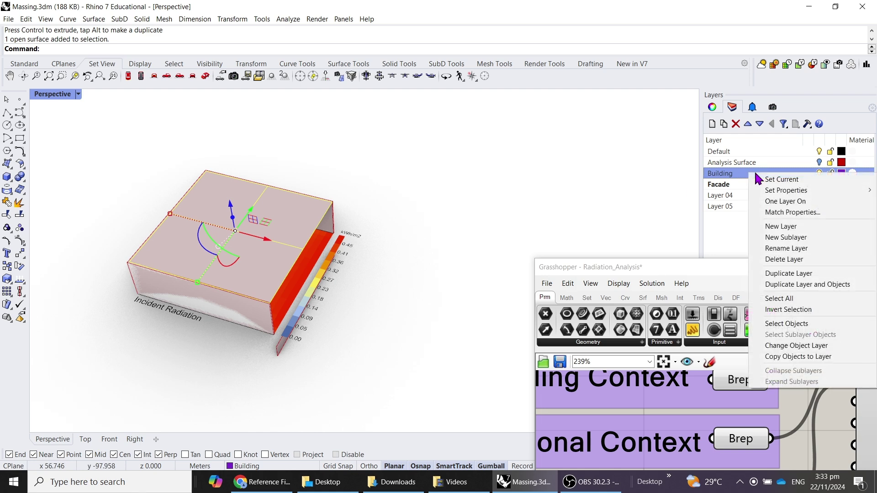
left_click(808, 325)
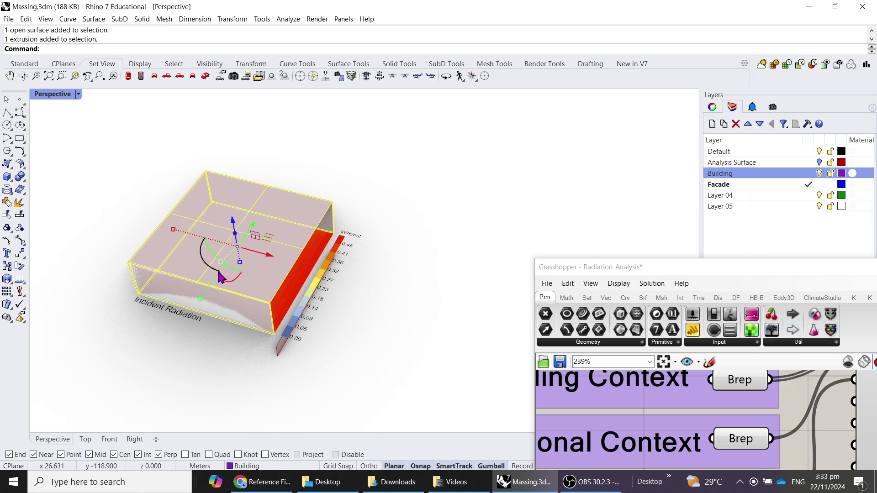
Turn ortho off, rotate the selected building about its vertical axis over the analysis floor, and deselect it.
scroll(214, 269, "up", 2)
scroll(233, 287, "up", 2)
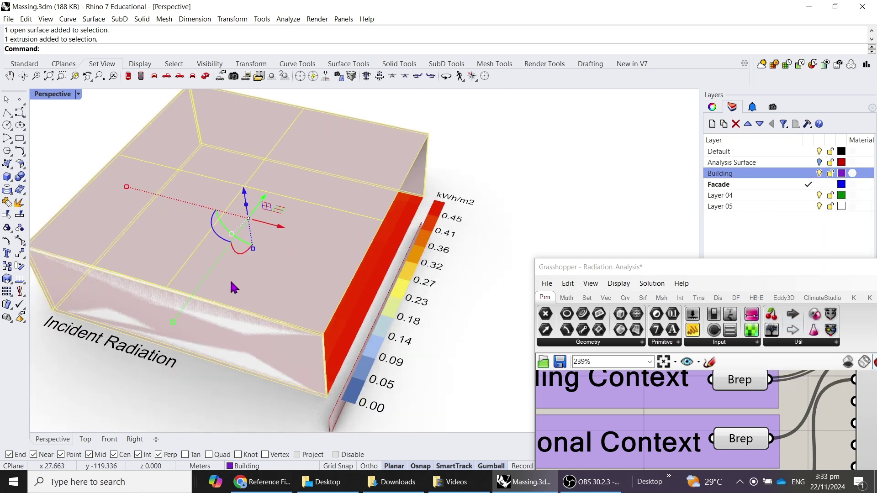
key("F8")
left_click(220, 240)
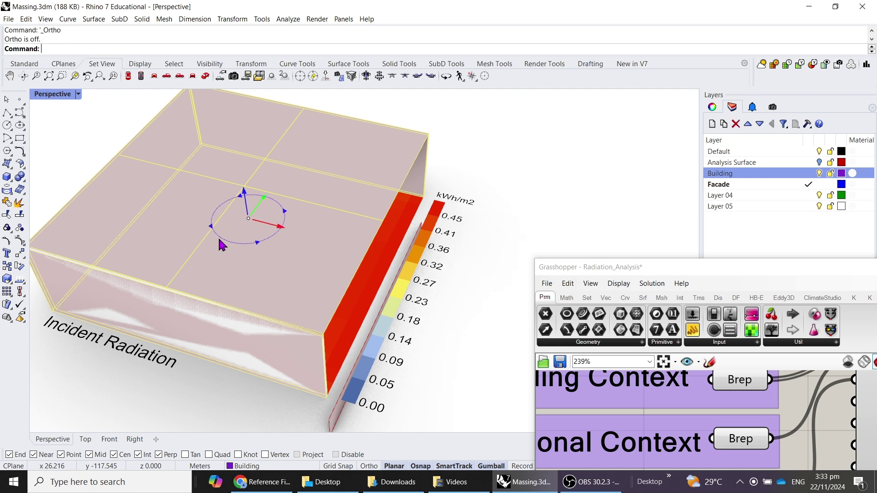
left_click_drag(219, 239, 235, 247)
left_click(552, 180)
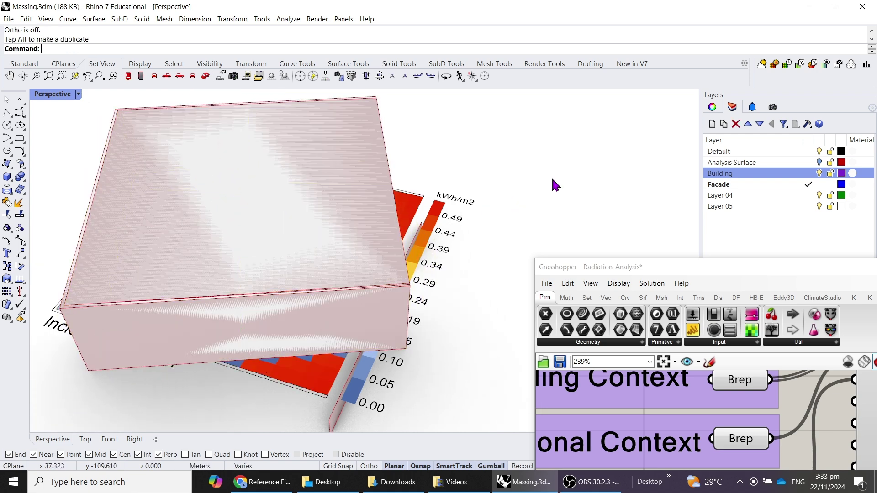
Examine the radiation pattern under the rotated building from the open side and the corners.
right_click_drag(552, 180, 454, 153)
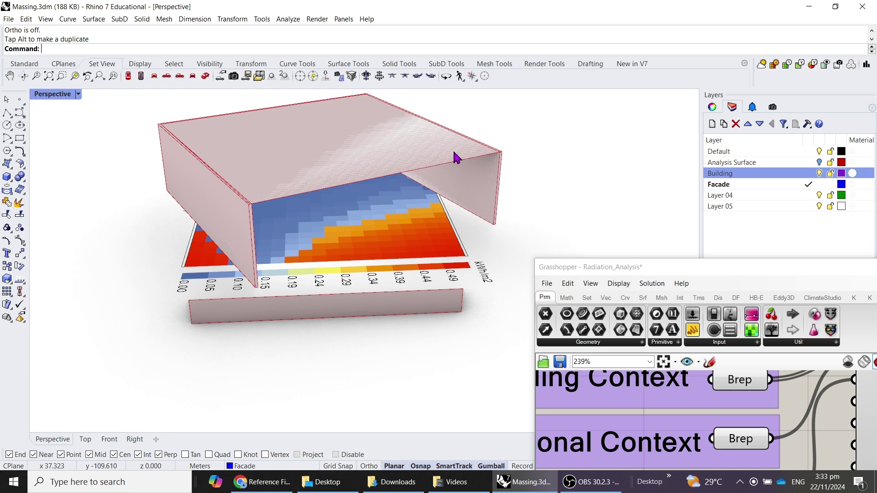
right_click_drag(368, 227, 268, 286)
scroll(270, 288, "up", 3)
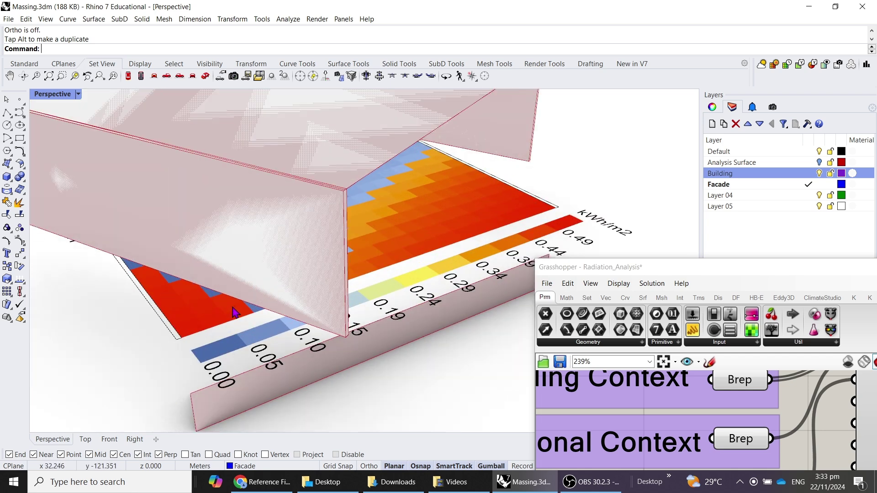
scroll(430, 274, "down", 4)
right_click_drag(426, 273, 467, 267)
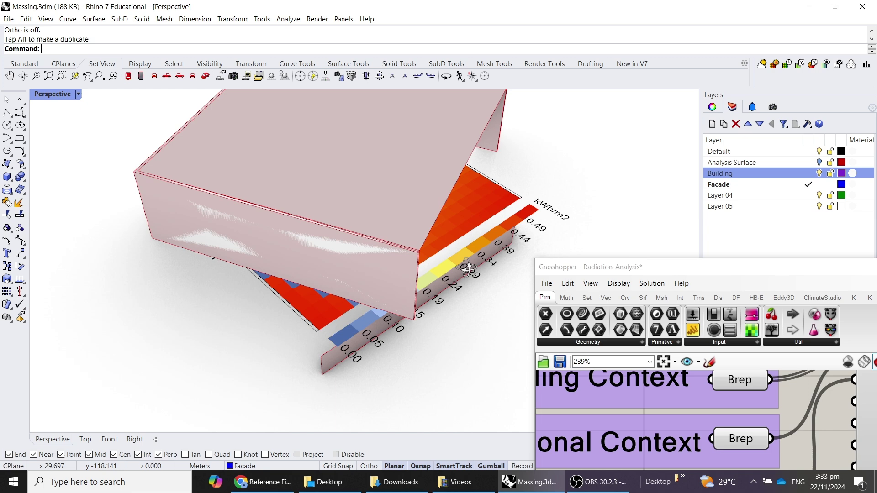
scroll(229, 258, "down", 4)
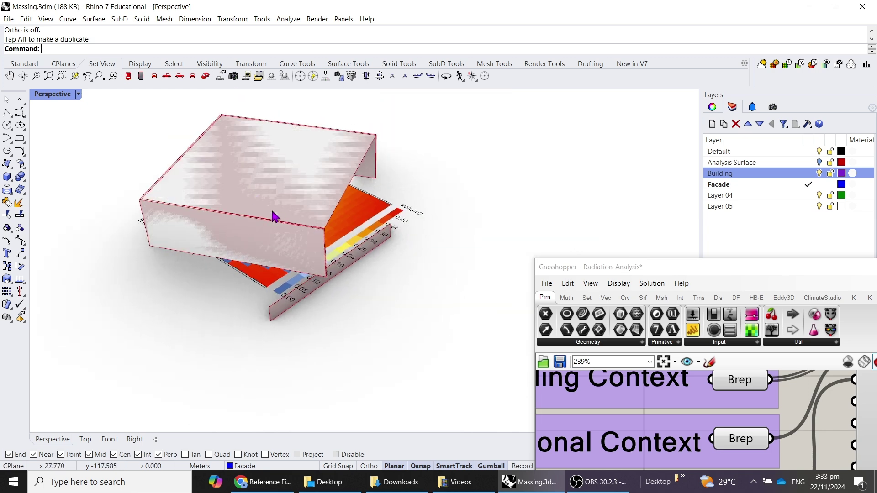
Undo the building rotation, the Building layer visibility change and the facade wall move, and deselect the wall.
key("ctrl+z")
key("ctrl+z")
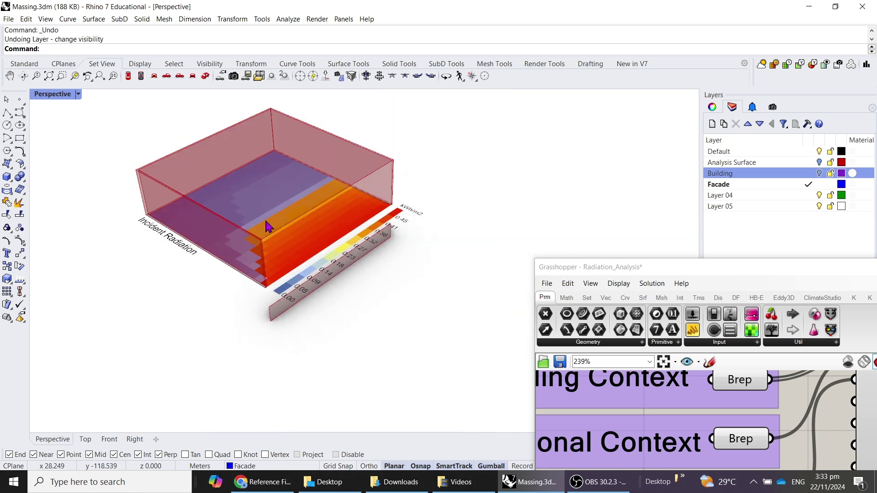
key("ctrl+z")
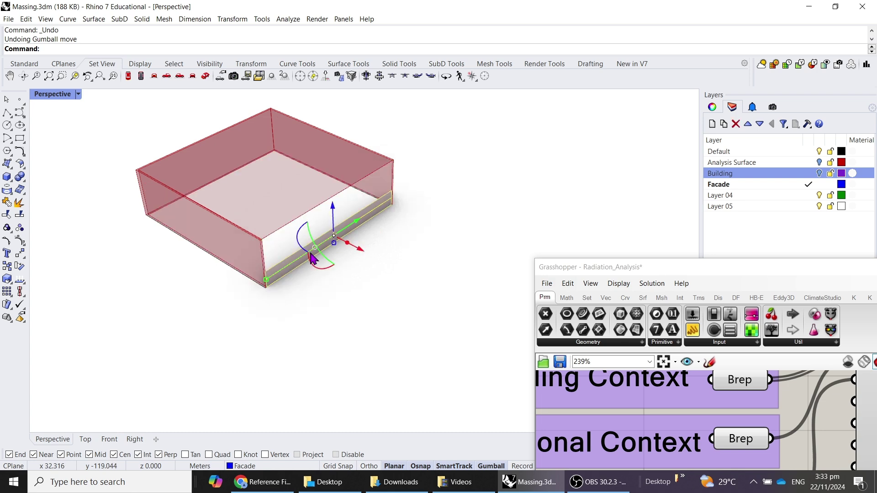
left_click(414, 336)
Inspect the radiation bands behind the restored facade wall up close, and move the Grasshopper window further off the model.
right_click_drag(413, 336, 430, 355)
scroll(344, 308, "up", 7)
right_click_drag(282, 330, 245, 302)
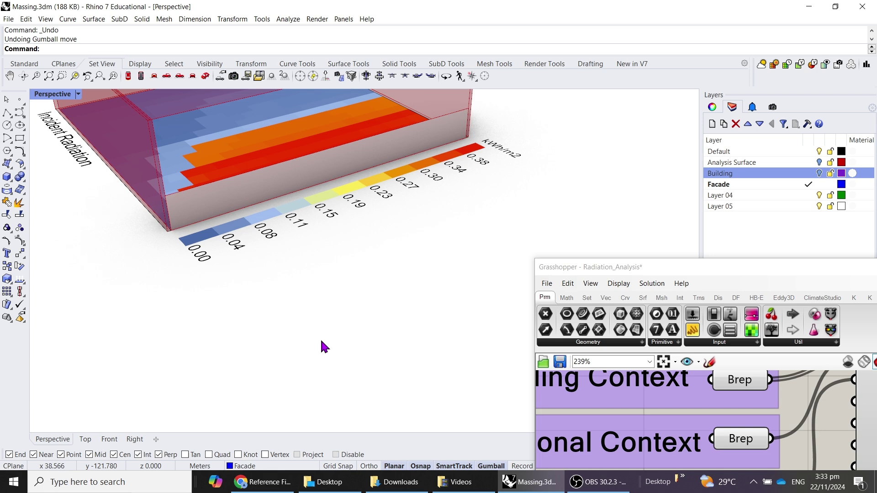
scroll(354, 274, "up", 4)
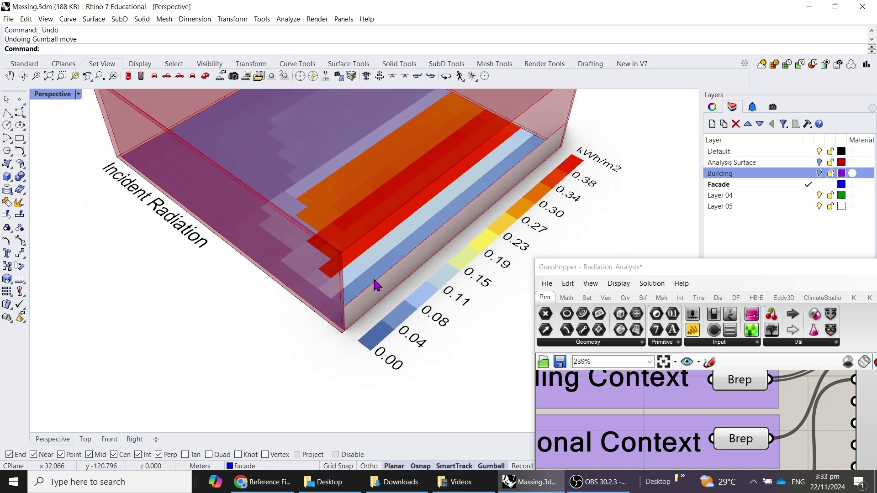
scroll(372, 276, "down", 5)
scroll(468, 226, "up", 3)
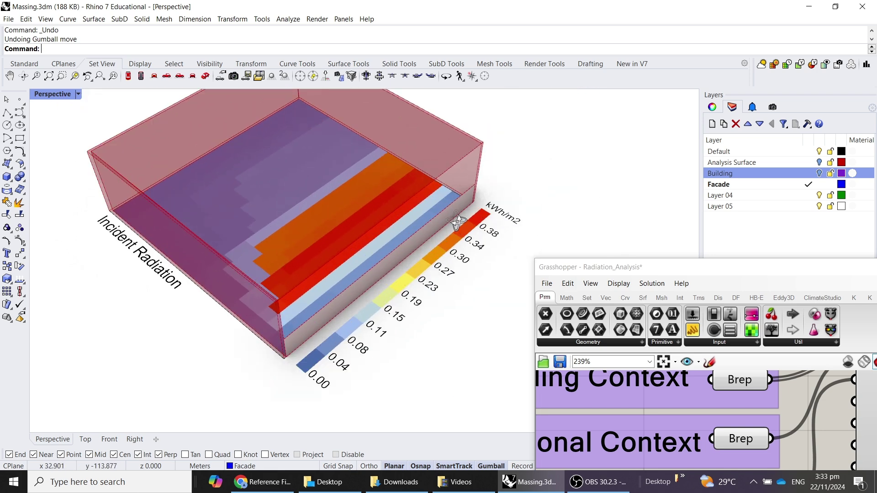
left_click_drag(640, 268, 663, 288)
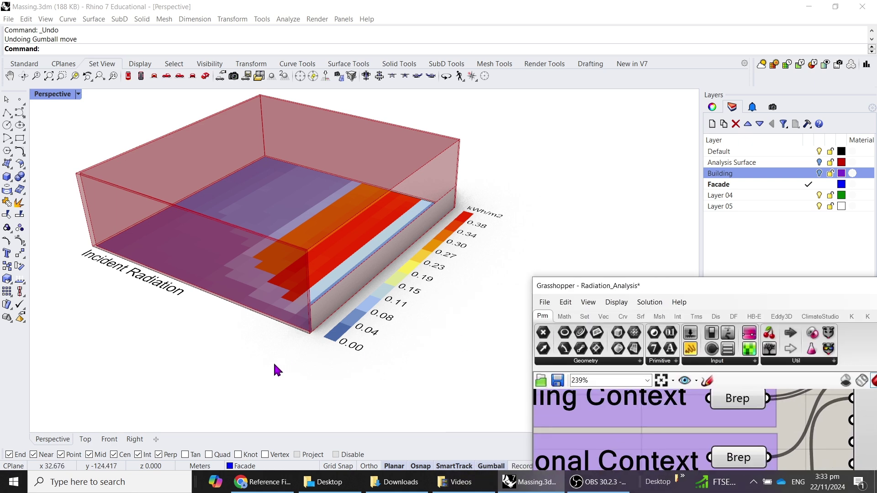
Review the restored radiation result from above, and uncover the Grasshopper sky matrix, context inputs and radiation component beside the model.
right_click_drag(323, 352, 315, 359)
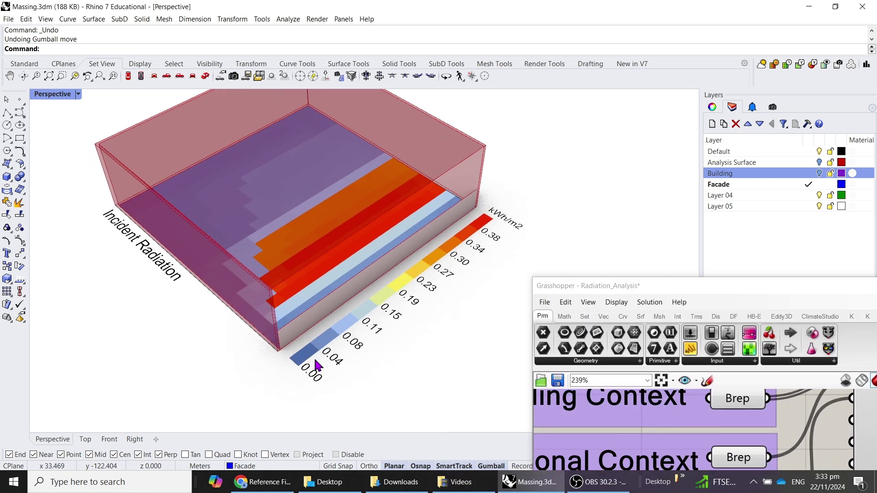
scroll(315, 366, "down", 2)
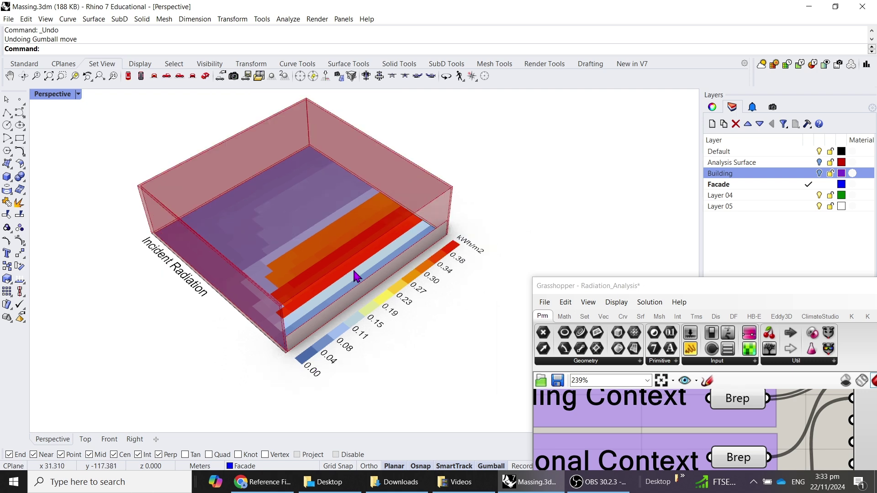
left_click_drag(675, 286, 607, 72)
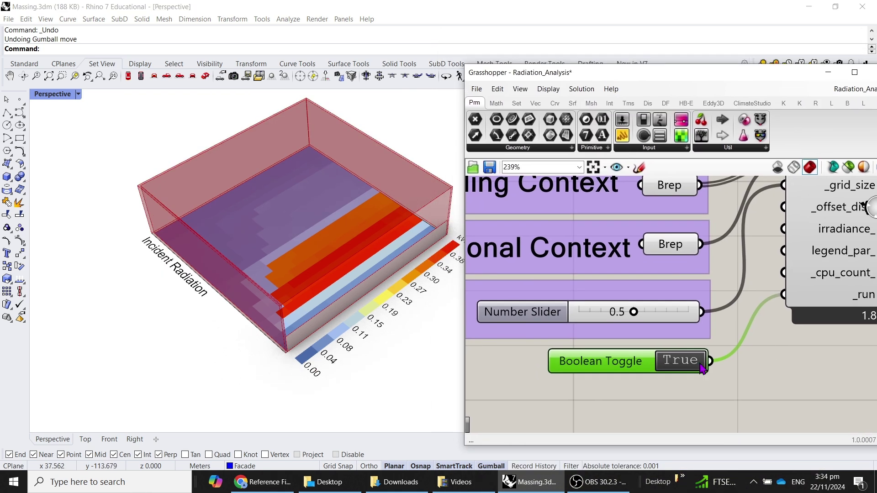
scroll(705, 358, "down", 4)
scroll(677, 335, "down", 2)
right_click_drag(594, 280, 686, 297)
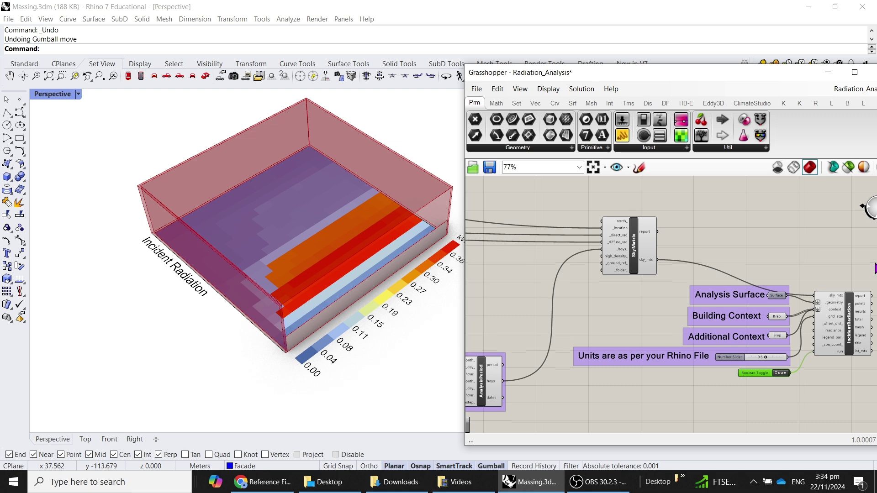
right_click_drag(627, 380, 648, 376)
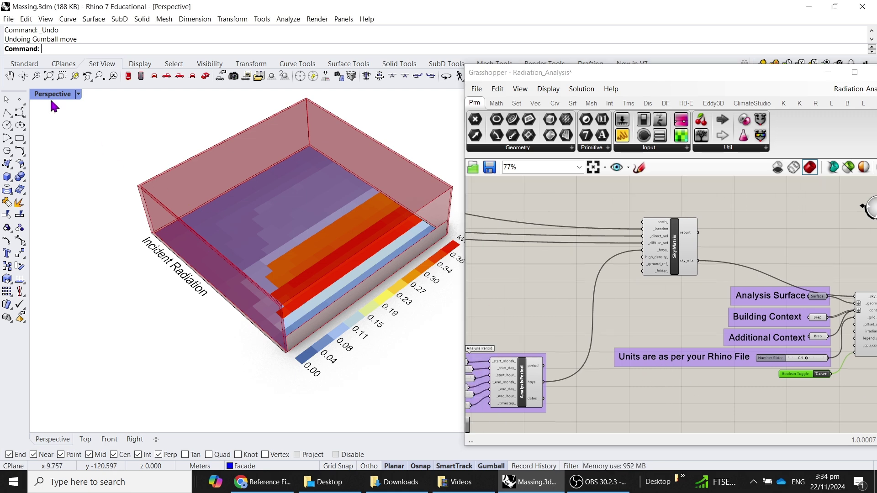
Open the recent file cadmapper-new-york-city-new-york-us.3dm without saving the changes to Massing.3dm.
left_click(8, 20)
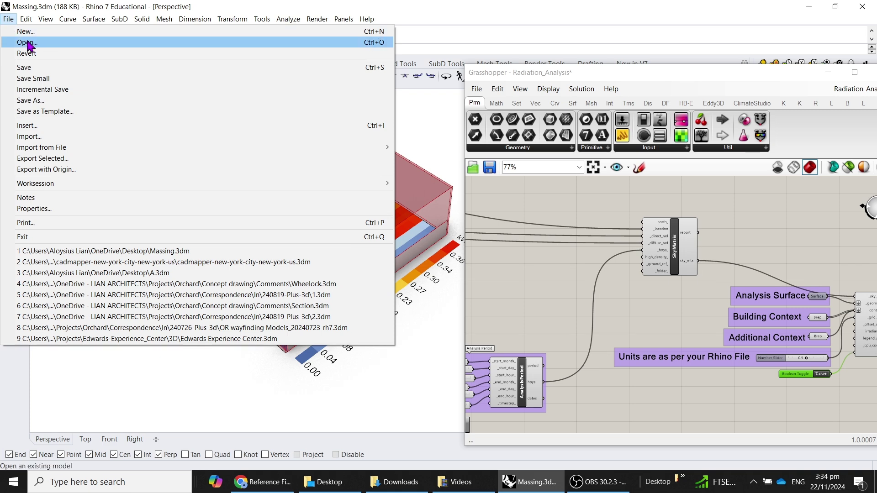
left_click(257, 262)
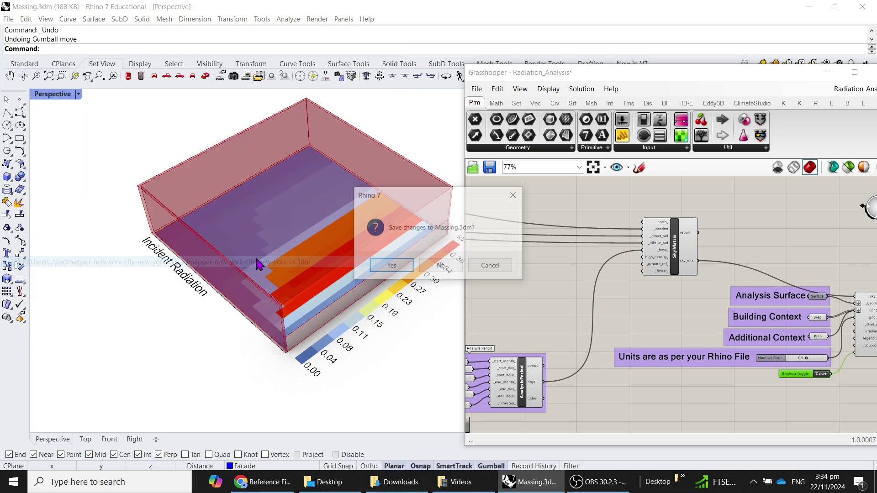
left_click(440, 265)
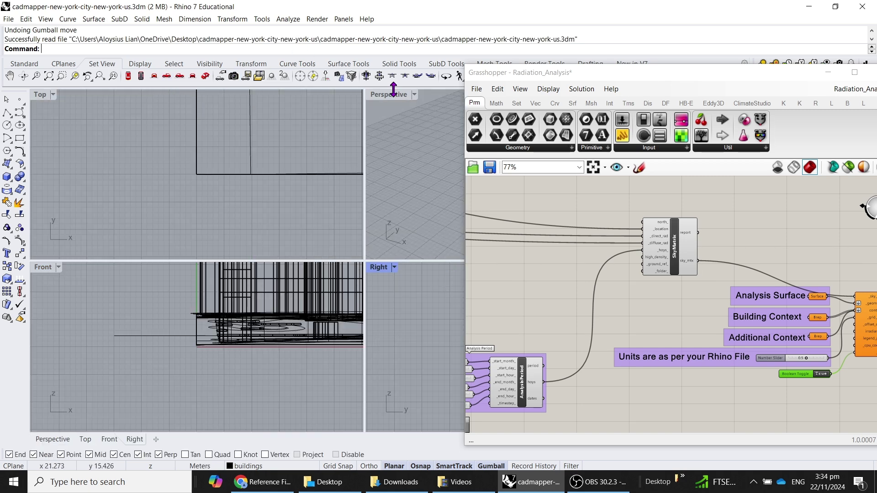
Maximize the Perspective viewport around the whole city model and set its display mode to Arctic.
double_click(389, 94)
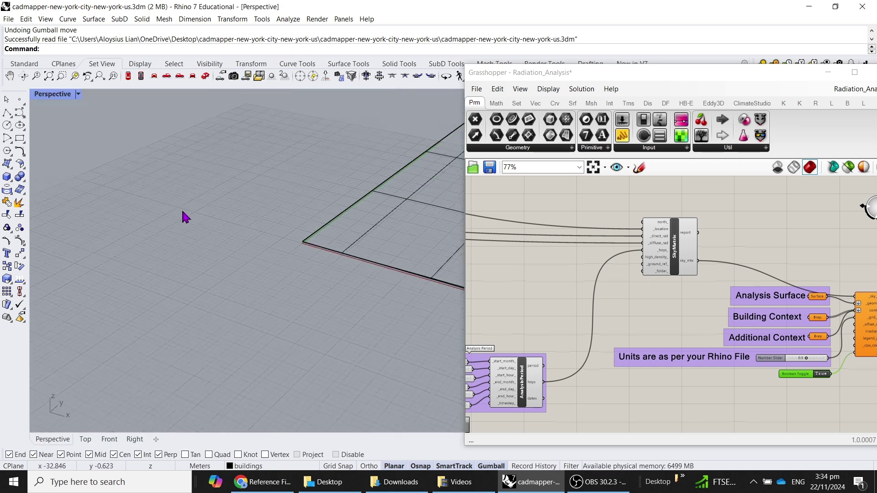
scroll(163, 213, "down", 5)
scroll(163, 213, "up", 5)
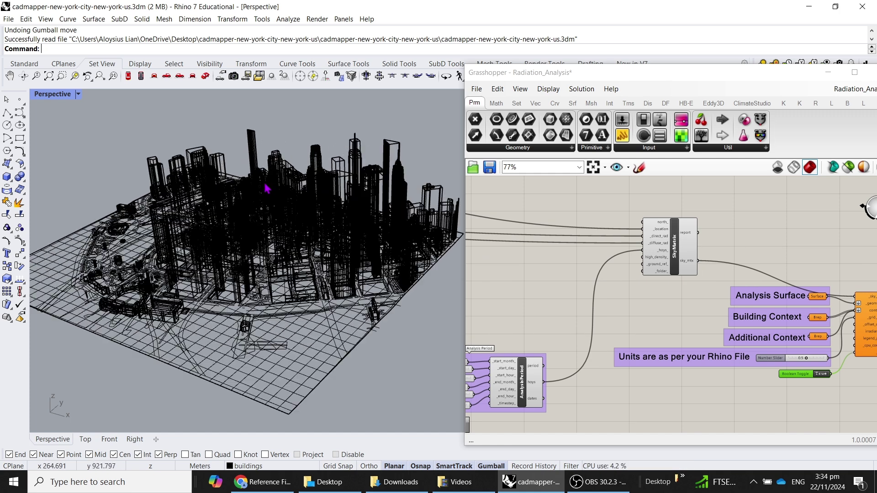
left_click(52, 93)
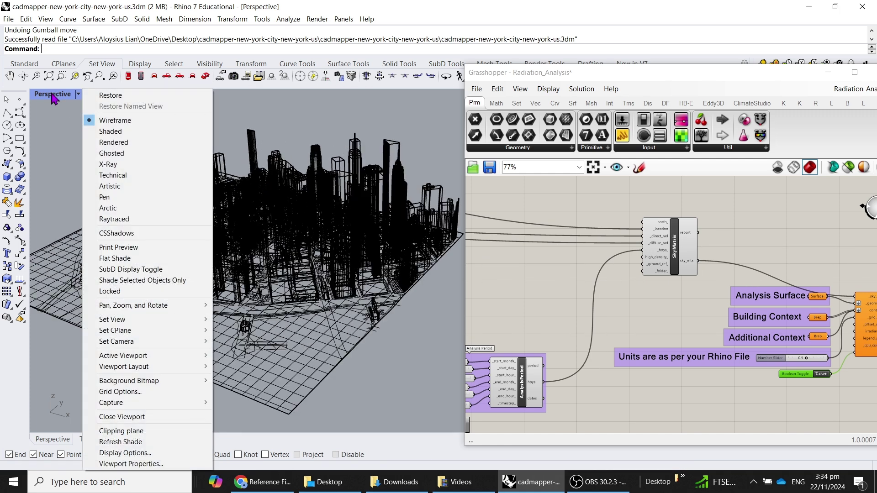
left_click(133, 211)
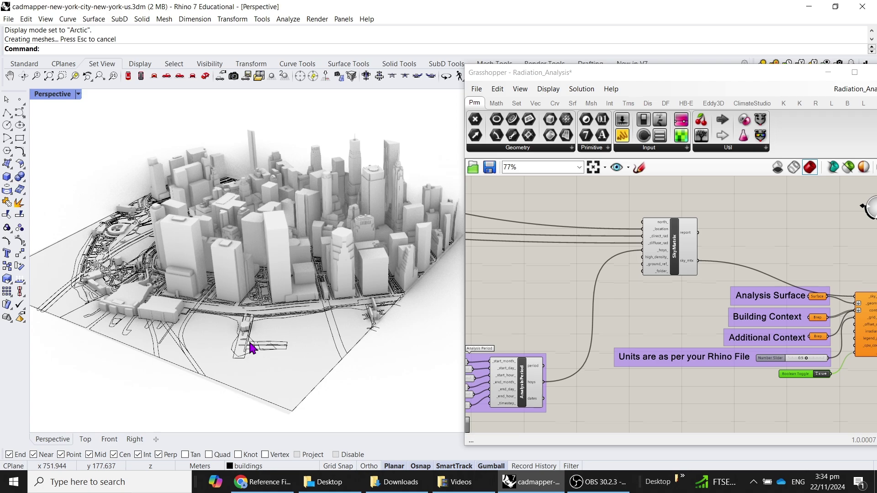
Examine the downtown towers and streets up close, with the IncidentRadiation component and its geometry inputs in view.
right_click_drag(250, 343, 209, 372)
scroll(231, 221, "up", 4)
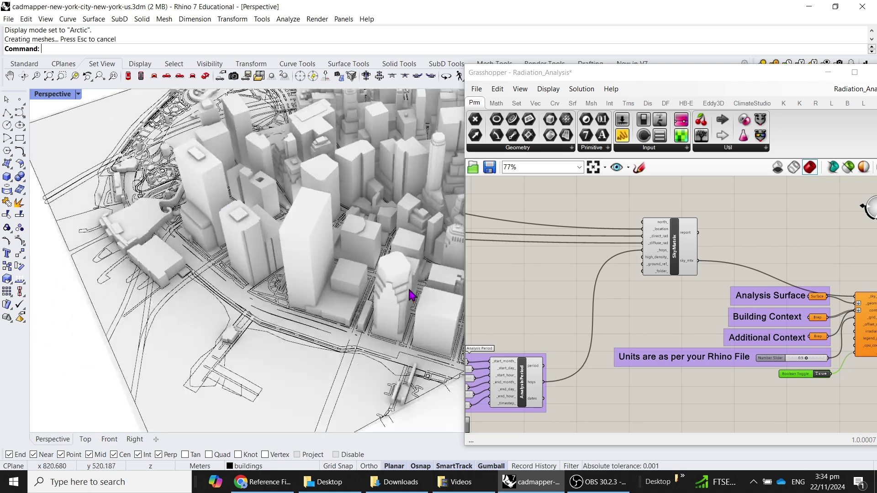
right_click_drag(755, 385, 630, 377)
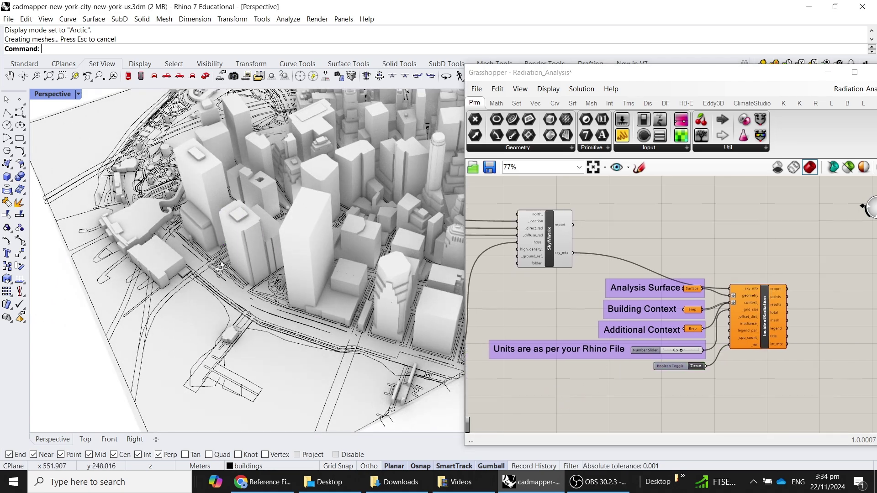
scroll(220, 269, "up", 10)
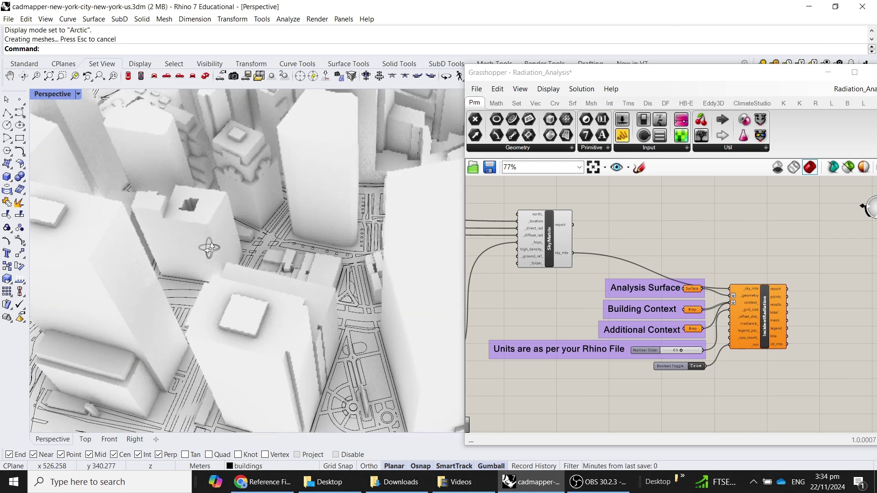
right_click_drag(209, 248, 172, 251)
scroll(208, 198, "up", 8)
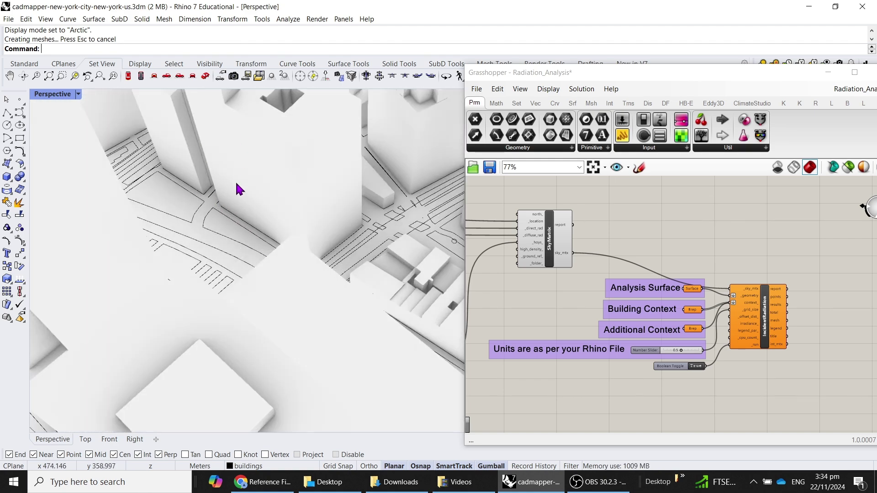
scroll(245, 210, "down", 5)
scroll(245, 175, "up", 7)
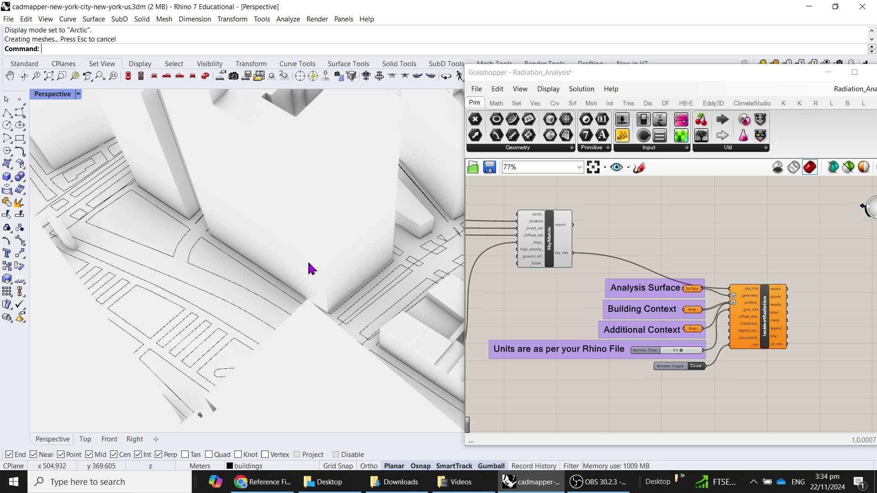
Check candidate buildings around the street corner by selecting them individually, ending with the slim angular tower, and clear the selection.
left_click(287, 225)
right_click_drag(287, 224, 304, 246)
key("Escape")
scroll(200, 156, "up", 3)
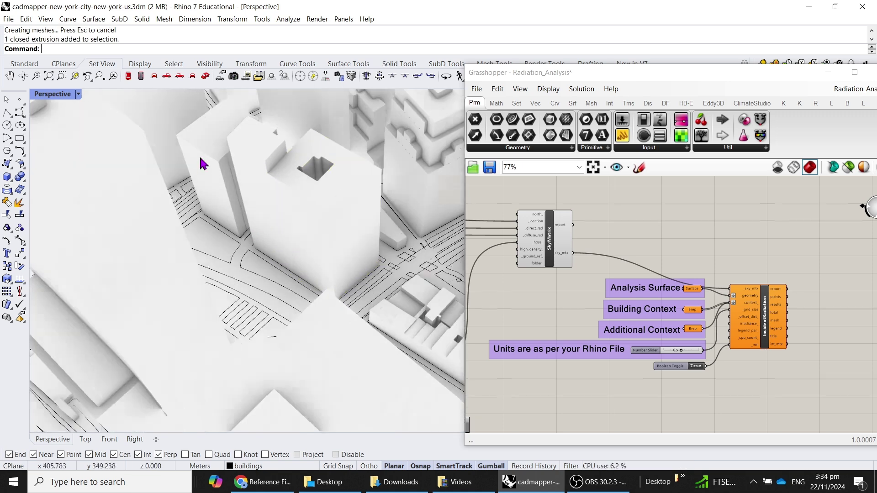
left_click(201, 160)
key("Escape")
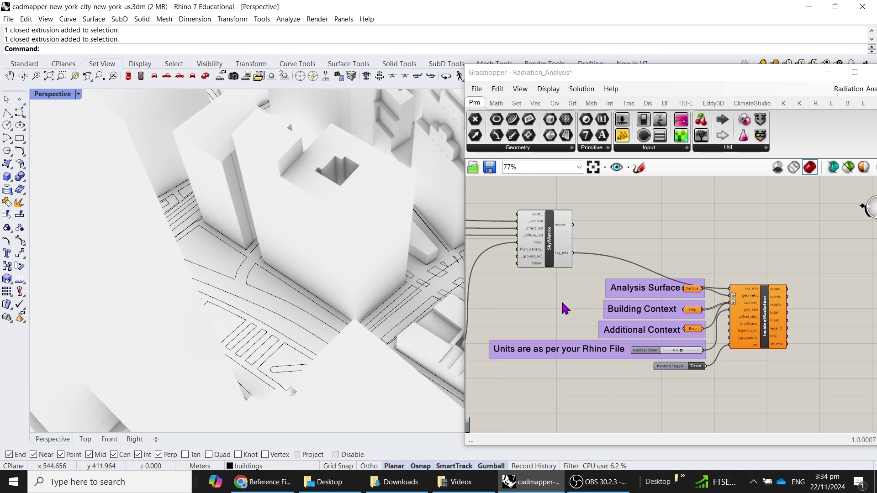
right_click_drag(204, 180, 239, 201)
scroll(199, 163, "up", 4)
left_click(234, 168)
right_click_drag(366, 300, 464, 405, "shift")
scroll(305, 277, "down", 2)
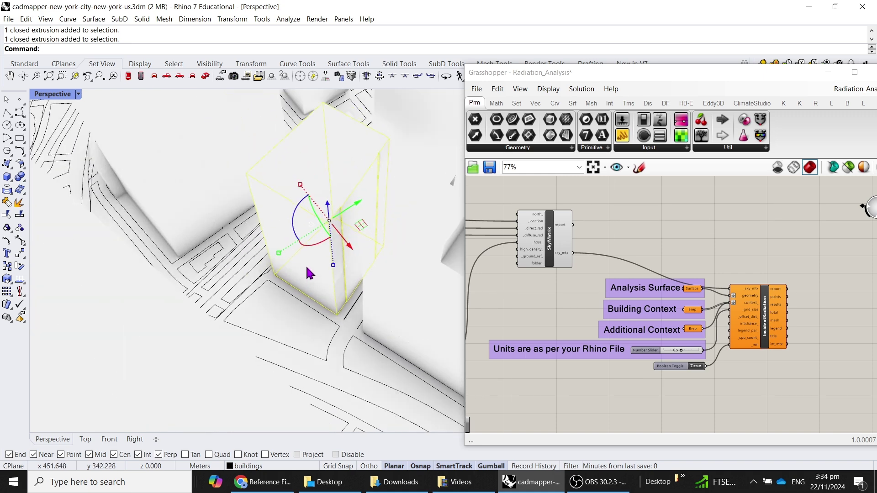
left_click(739, 242)
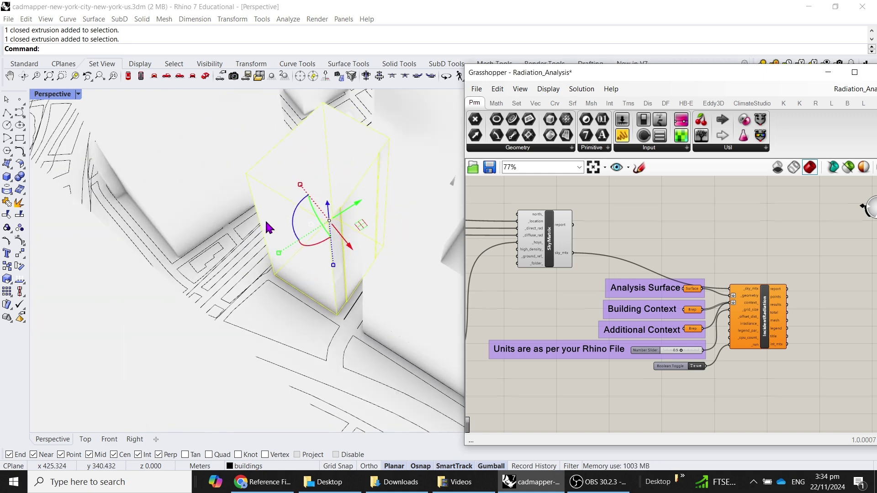
left_click(245, 292)
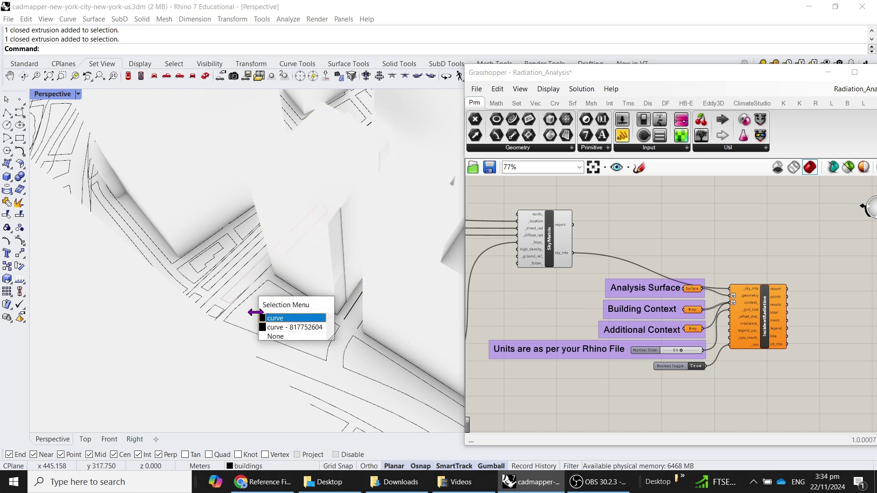
key("Escape")
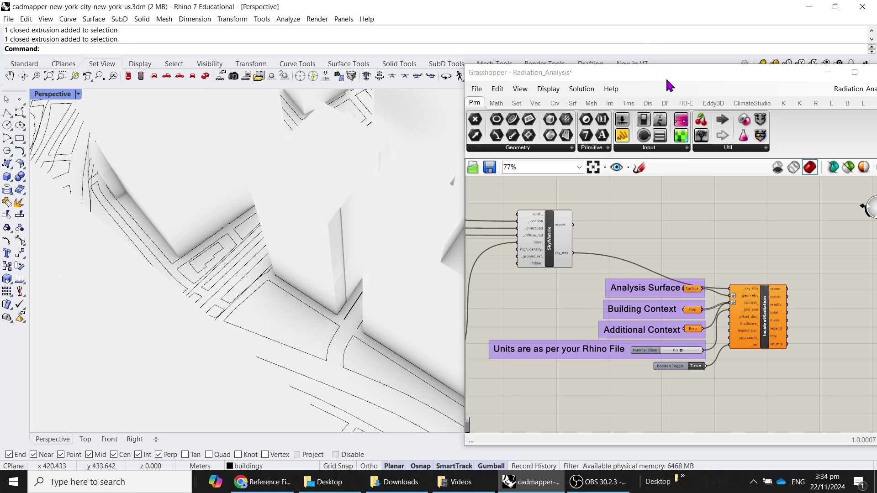
Move the Grasshopper window off the layer list, create a layer named "analysis surface" and make it current.
left_click_drag(669, 85, 596, 285)
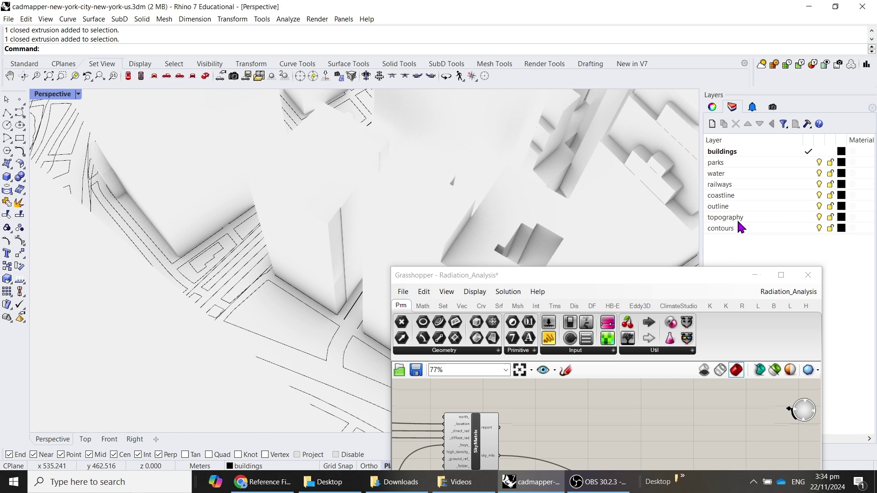
left_click(712, 124)
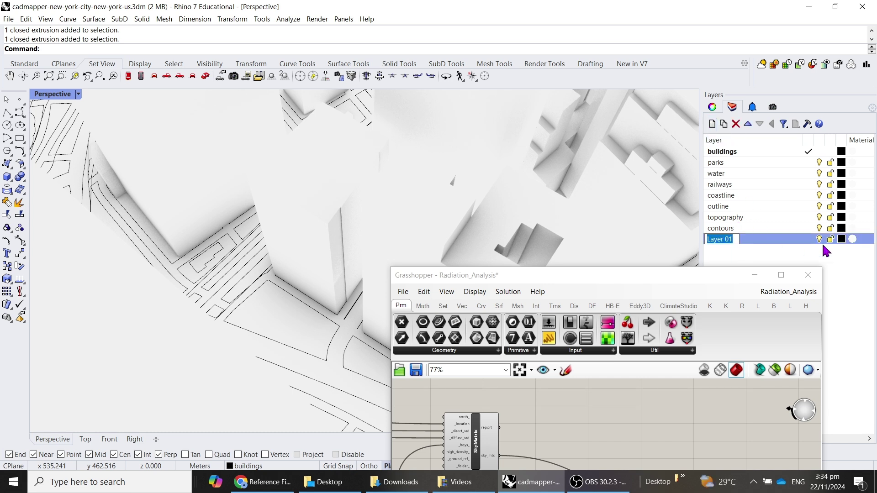
left_click(811, 239)
left_click(732, 242)
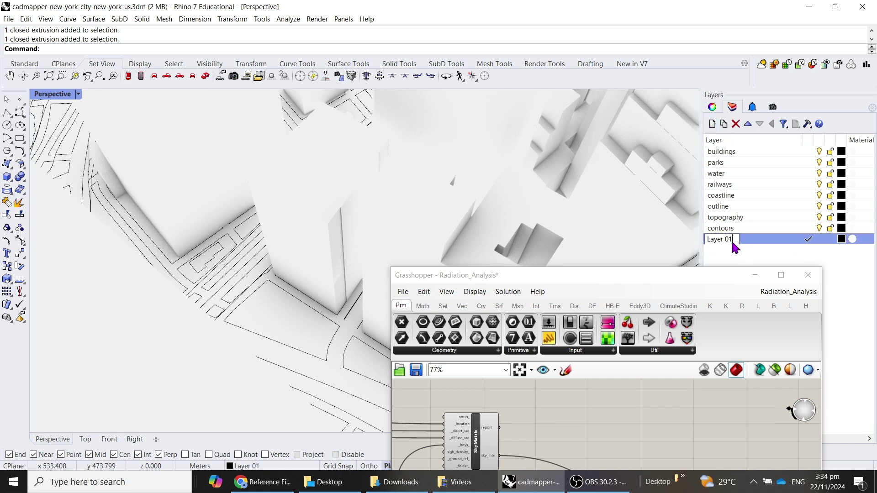
key("ctrl+a")
type("a")
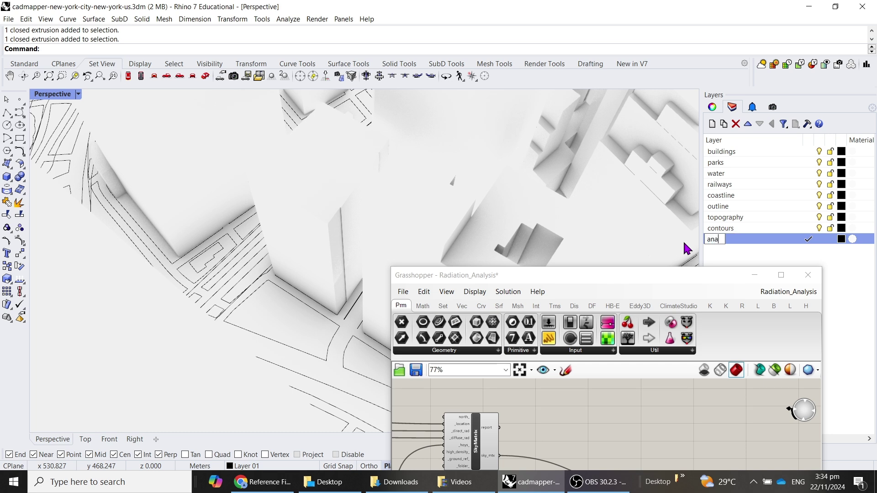
type("nalys")
key("BackSpace")
key("BackSpace")
type("lysis surface")
key("Return")
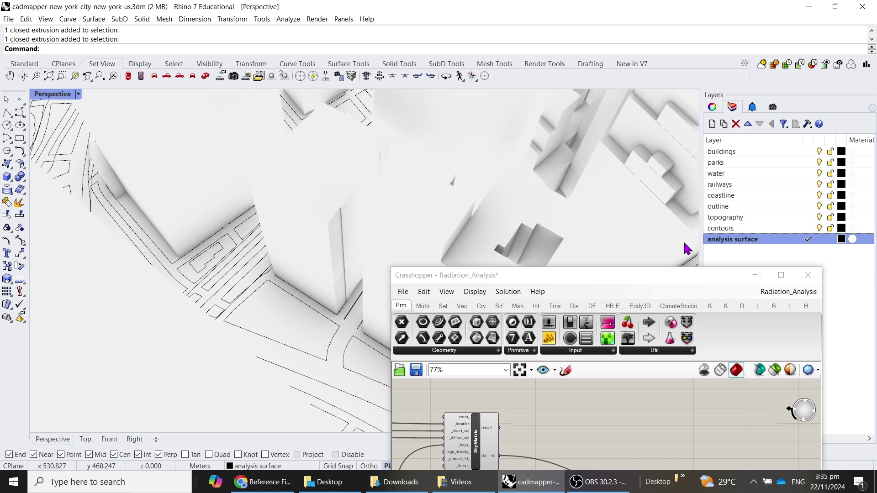
Create a surface from four corner points covering the slim tower's street-facing facade, from its roof edge to its base.
left_click(6, 163)
left_click(246, 173)
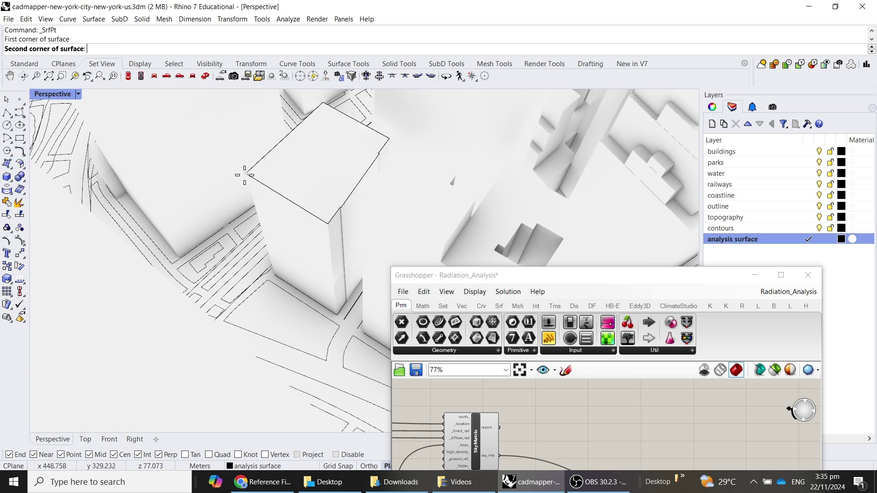
left_click(328, 223)
left_click(337, 314)
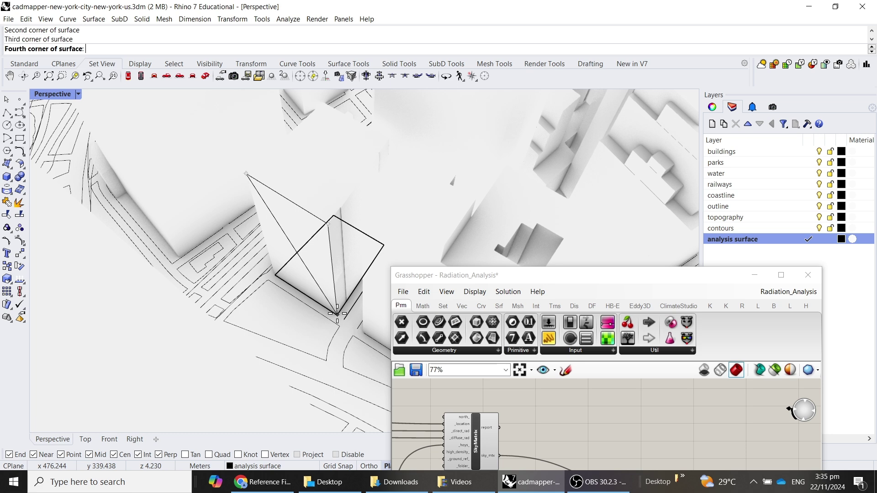
left_click(274, 275)
Select the new facade surface, set the analysis surface layer's color to Red, and clear the selection.
left_click(309, 264)
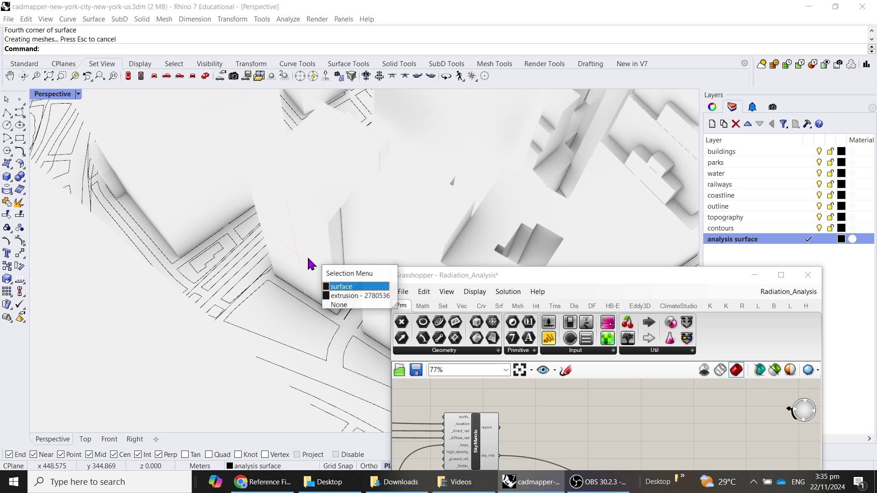
left_click(371, 296)
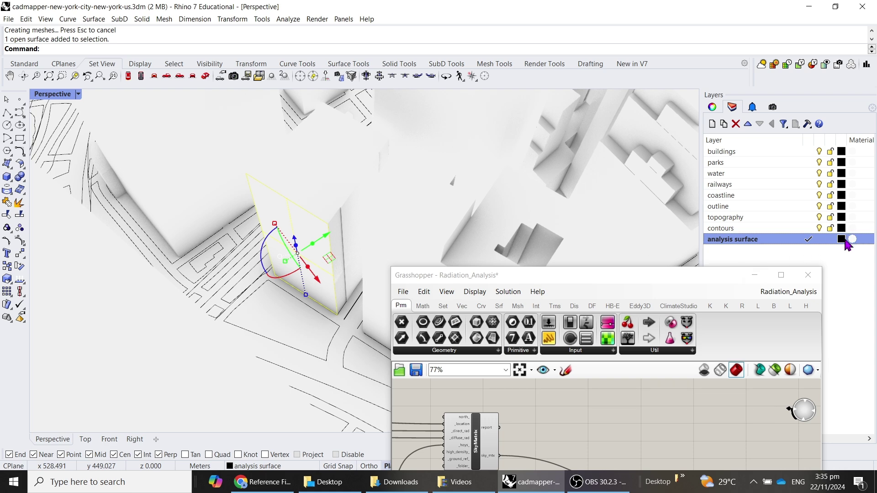
left_click(842, 240)
left_click(541, 206)
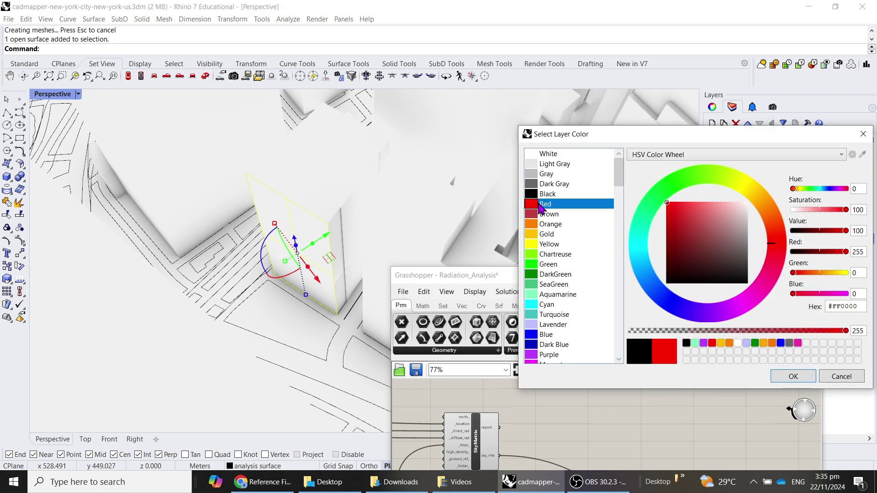
left_click(801, 380)
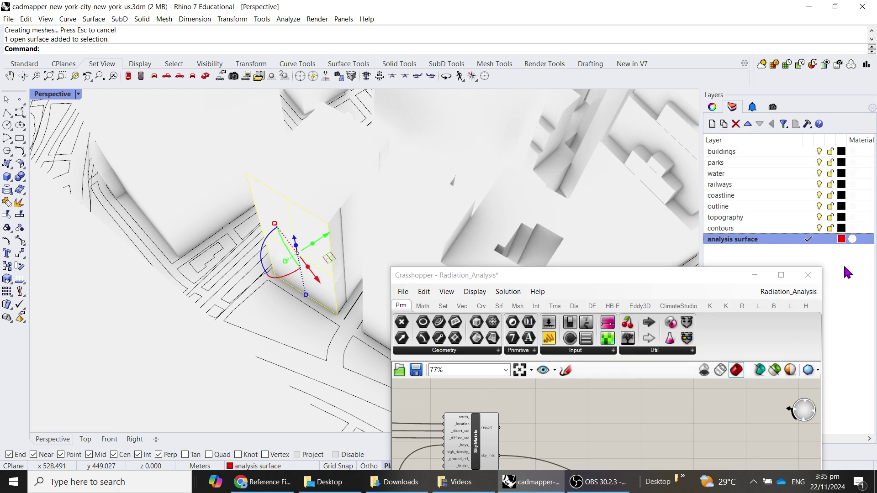
left_click(239, 316)
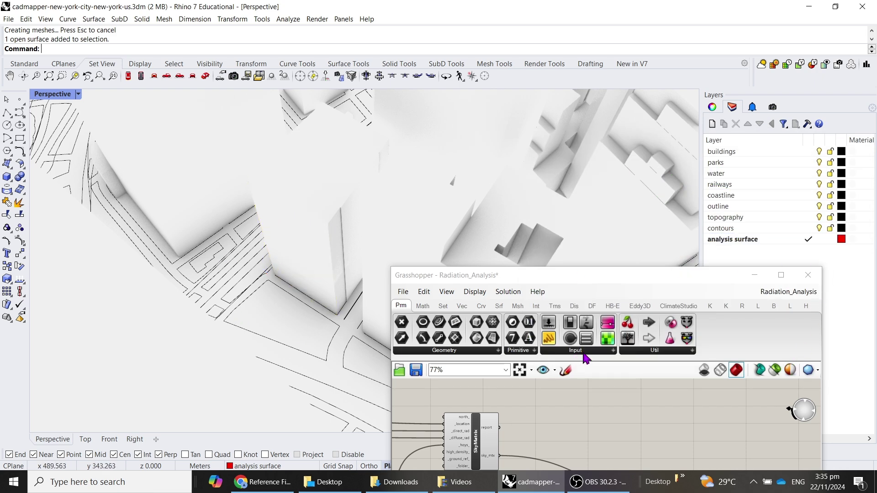
Reference the tower's facade surface as the Analysis Surface input and switch the IncidentRadiation run toggle to False.
left_click_drag(613, 286, 660, 151)
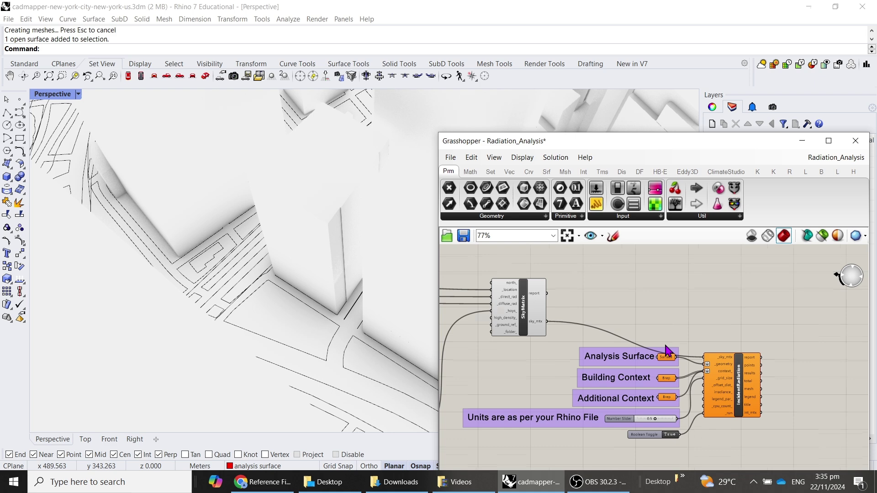
scroll(667, 352, "up", 3)
left_click(671, 360)
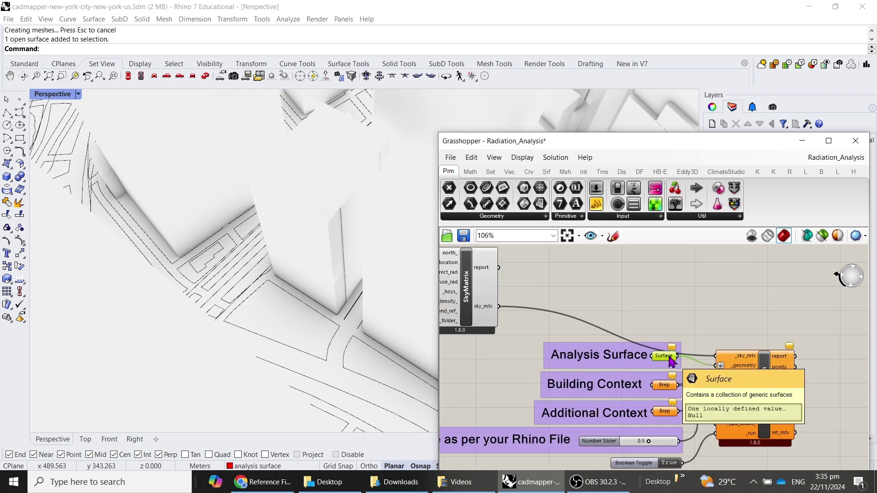
right_click(670, 360)
left_click(698, 386)
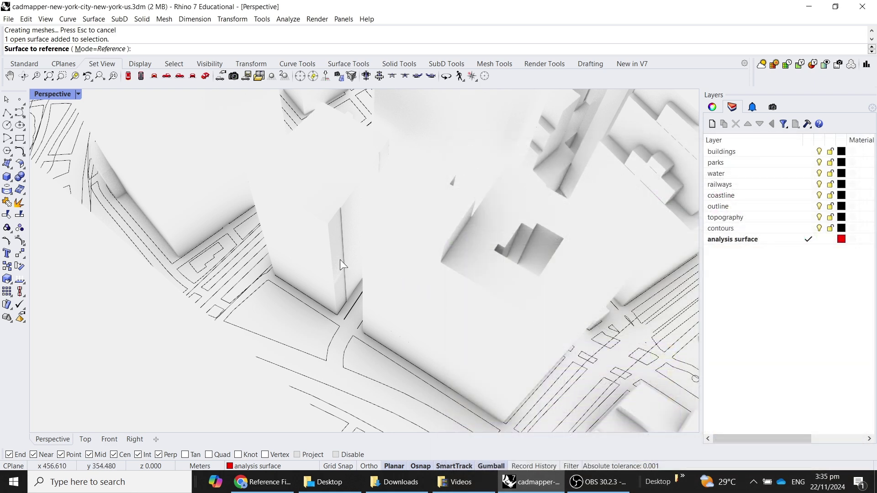
left_click(309, 246)
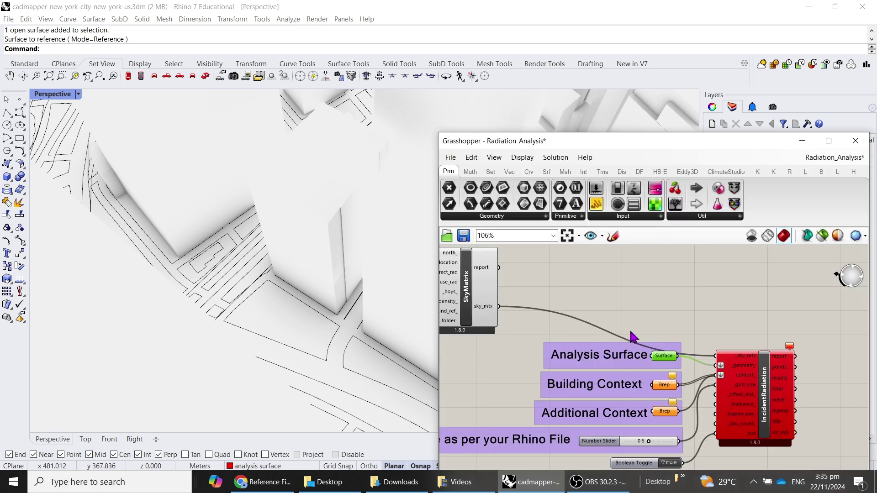
left_click(674, 301)
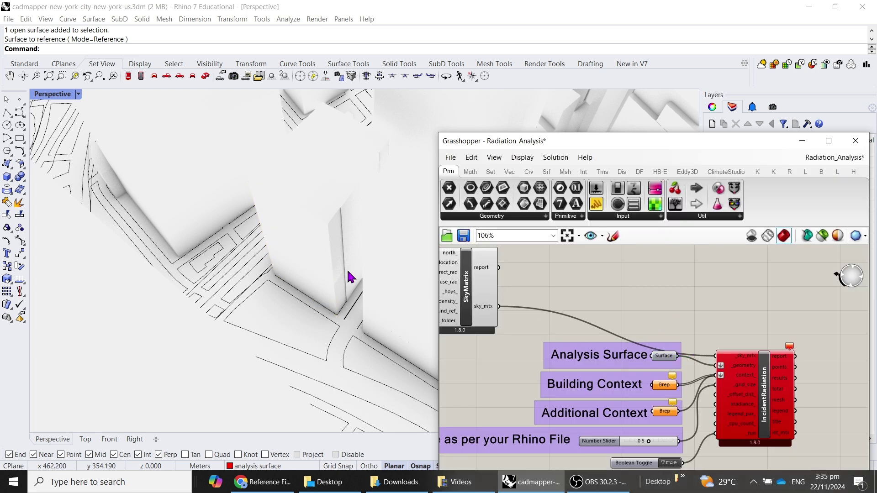
left_click(674, 467)
Select the facade surface rather than the overlapping extrusion, move it -0.5 along the gumball's green axis, and clear the selection.
left_click(301, 243)
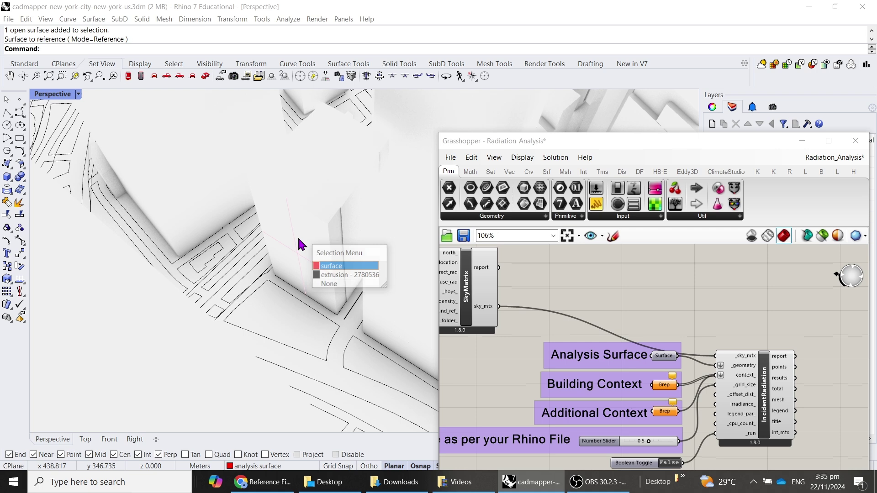
left_click(345, 268)
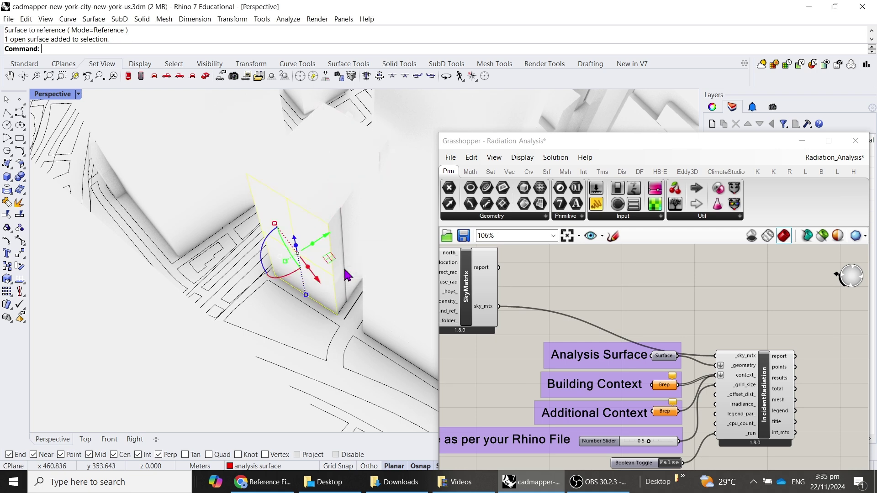
scroll(351, 210, "up", 3)
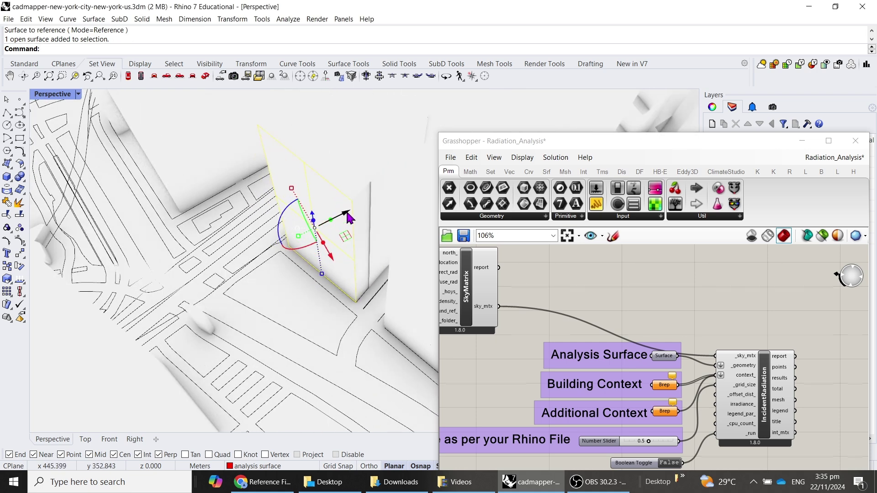
left_click(348, 217)
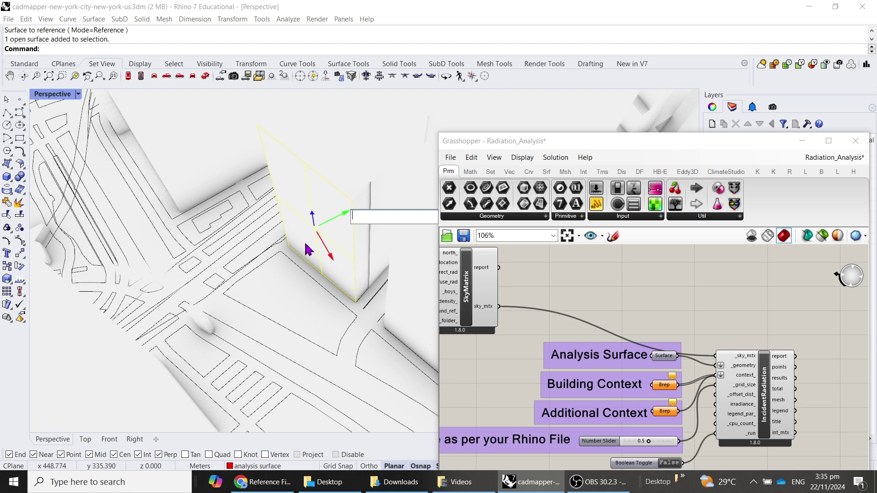
type("-0.5")
key("Return")
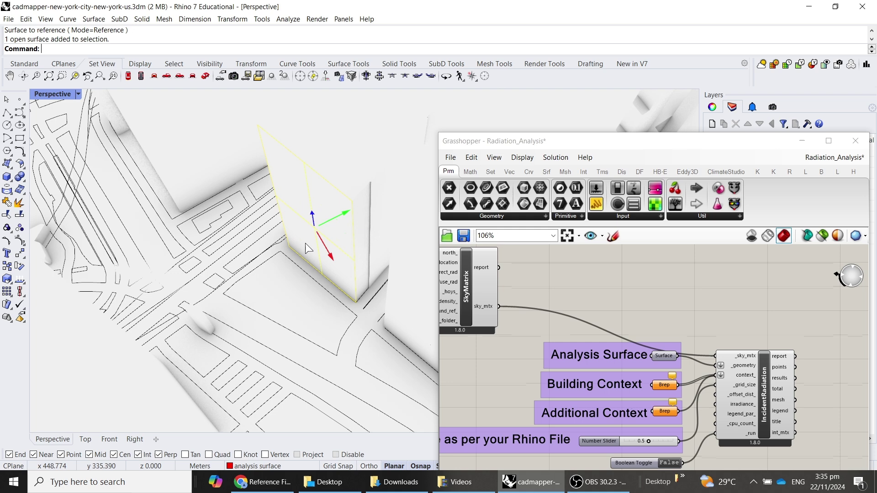
key("Escape")
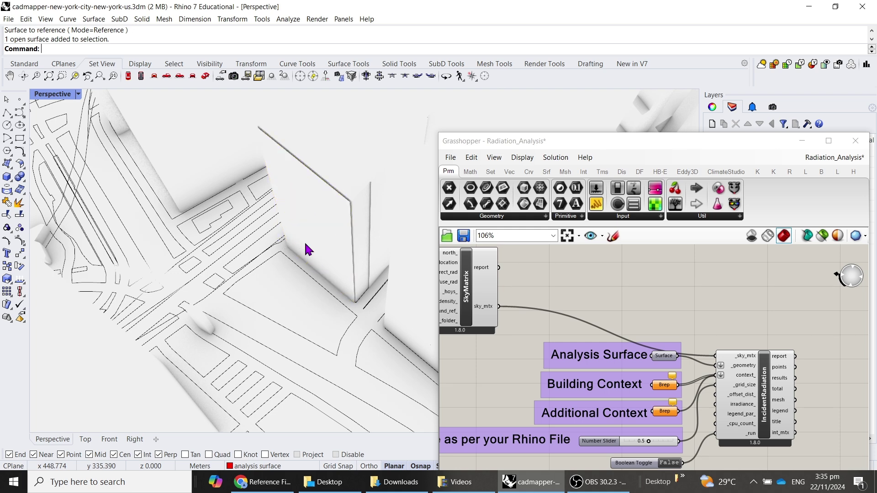
scroll(305, 245, "down", 2)
mouse_move(305, 244)
right_mouse_down()
mouse_move(313, 216)
mouse_move(298, 237)
right_mouse_up()
scroll(320, 231, "down", 5)
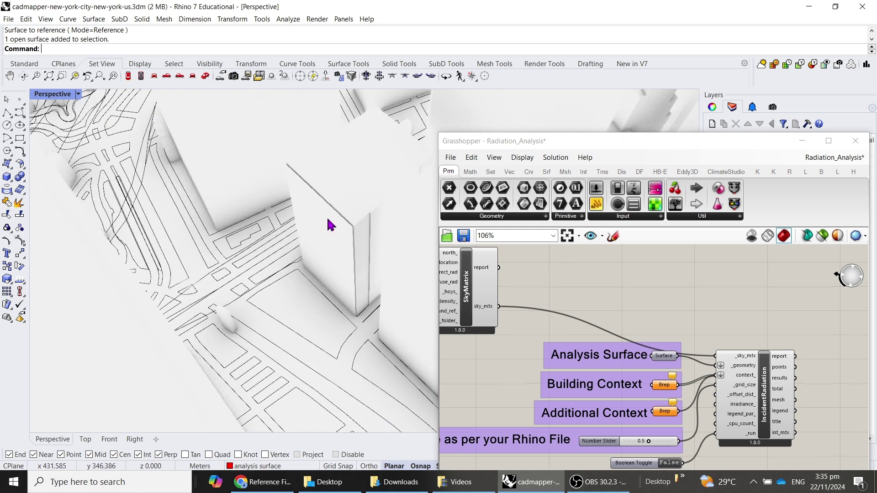
Reference all objects on the buildings layer as multiple Breps for the Building Context input.
left_click(725, 327)
scroll(703, 348, "down", 1)
right_click_drag(702, 348, 740, 307)
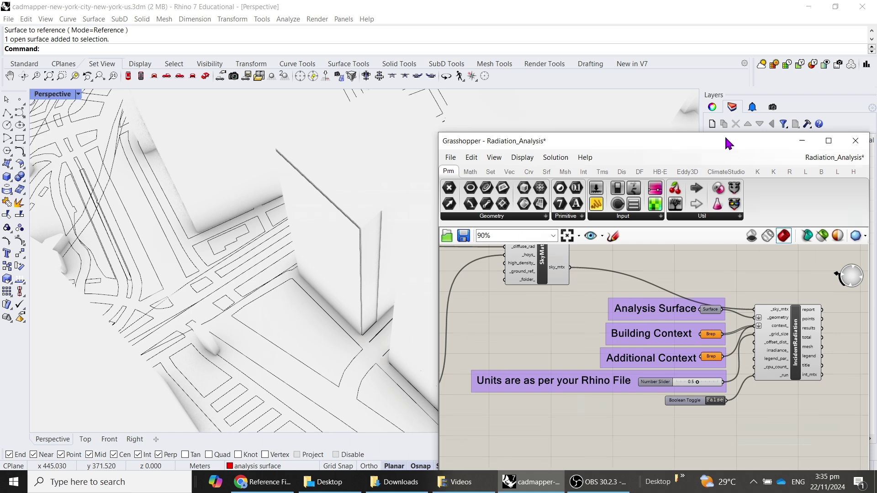
left_click_drag(729, 144, 545, 172)
left_click(528, 371)
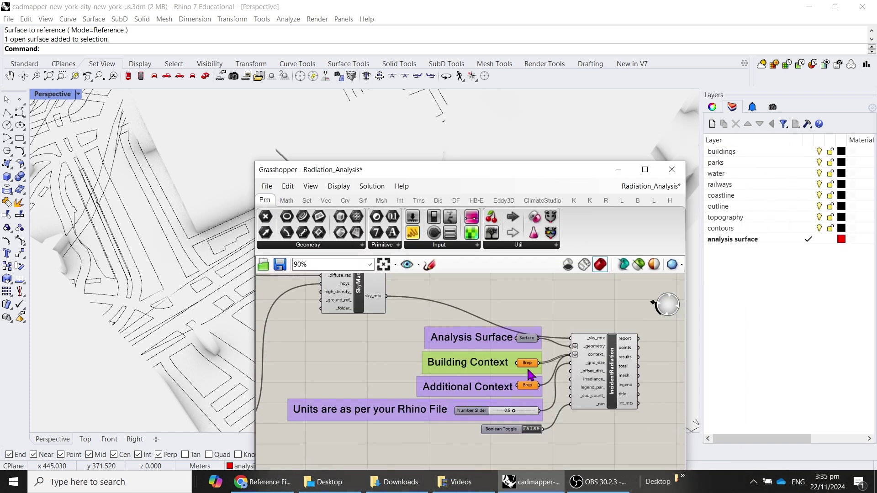
right_click(527, 371)
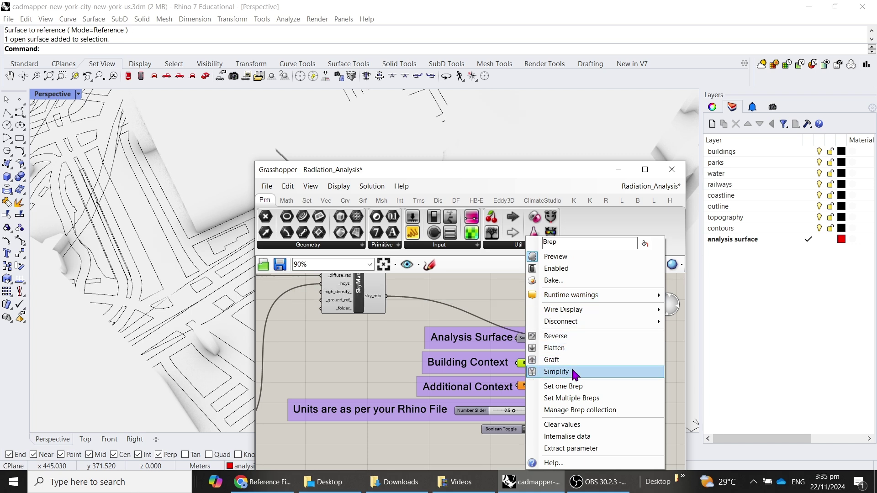
left_click(587, 399)
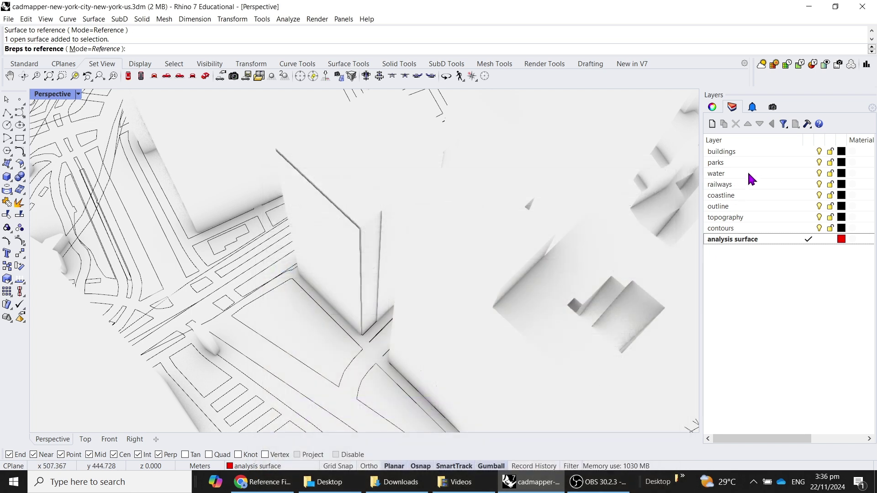
left_click(746, 154)
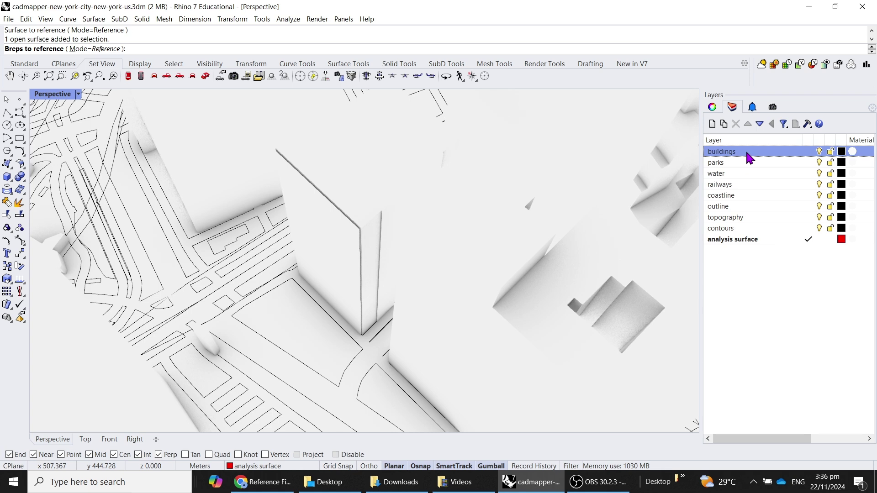
right_click(747, 153)
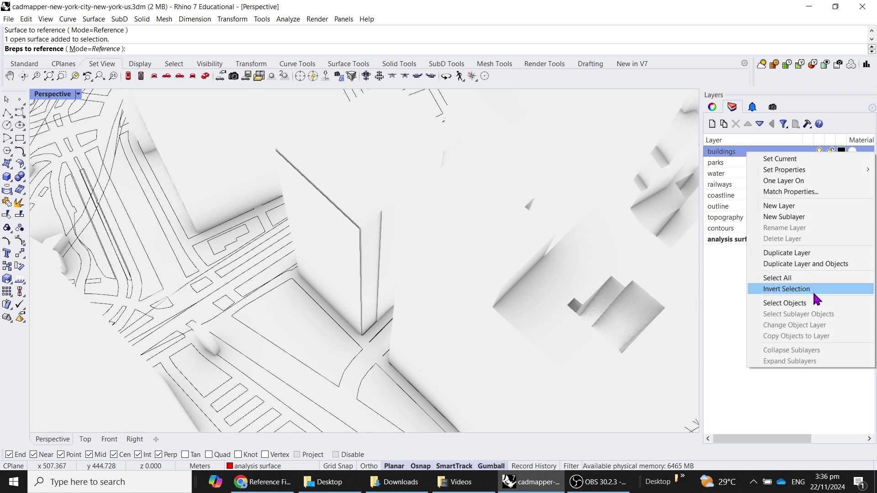
left_click(815, 304)
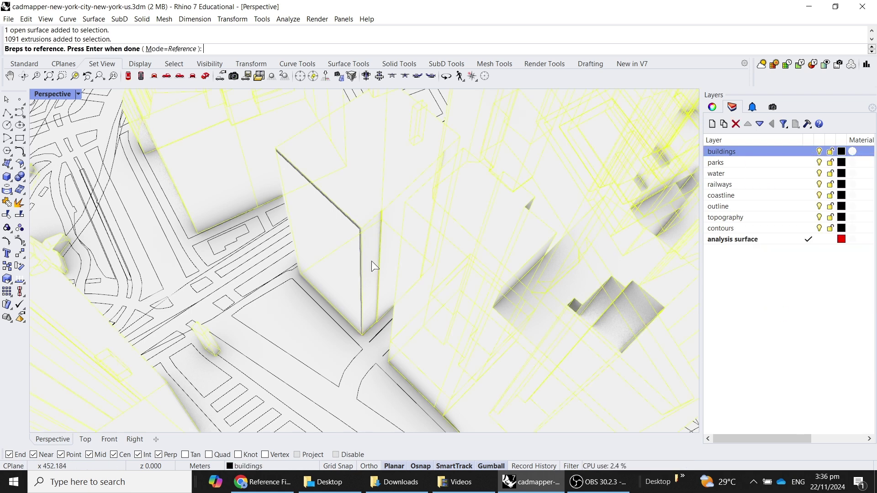
scroll(455, 276, "down", 2)
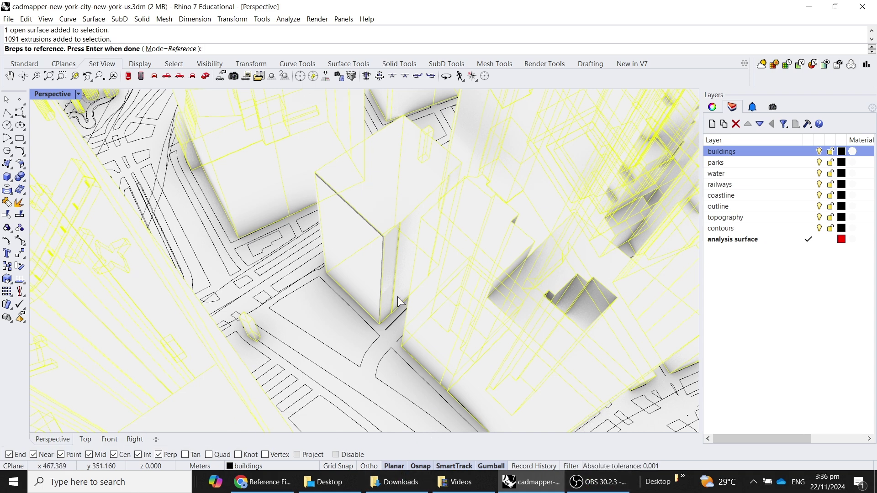
key("Return")
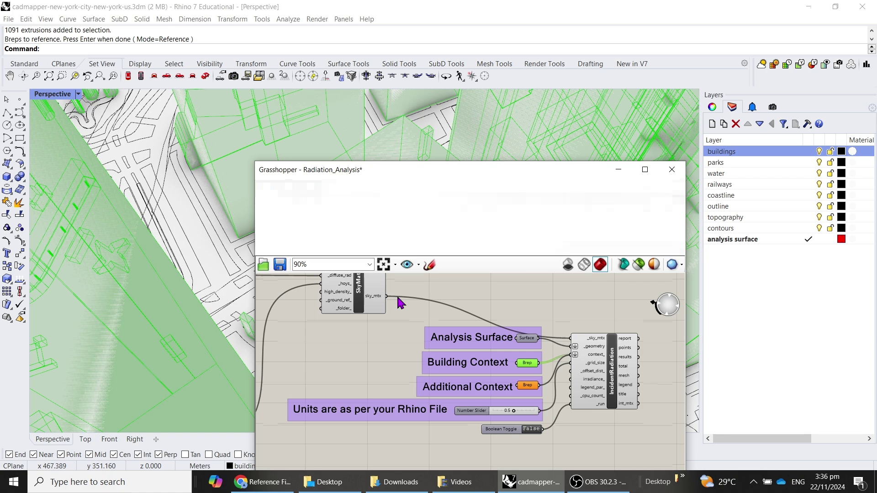
left_click(422, 341)
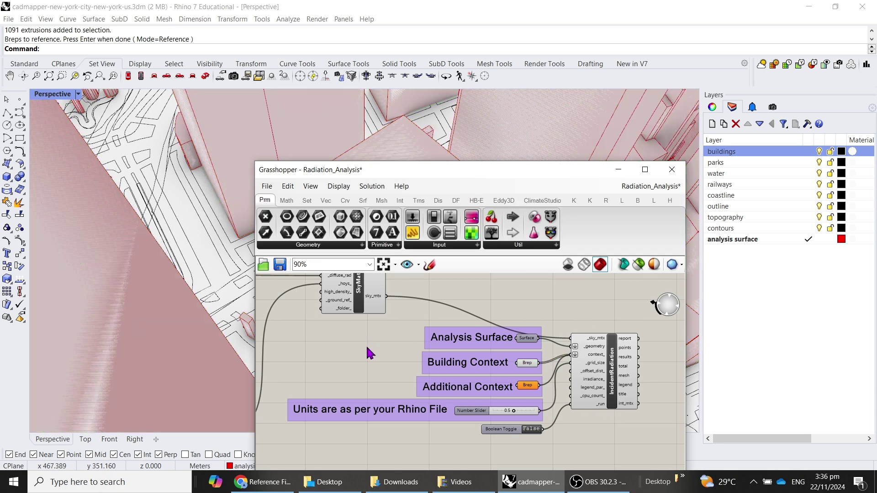
Try to reference the topography ground mesh as a single Brep for the Additional Context input.
left_click_drag(408, 173, 604, 253)
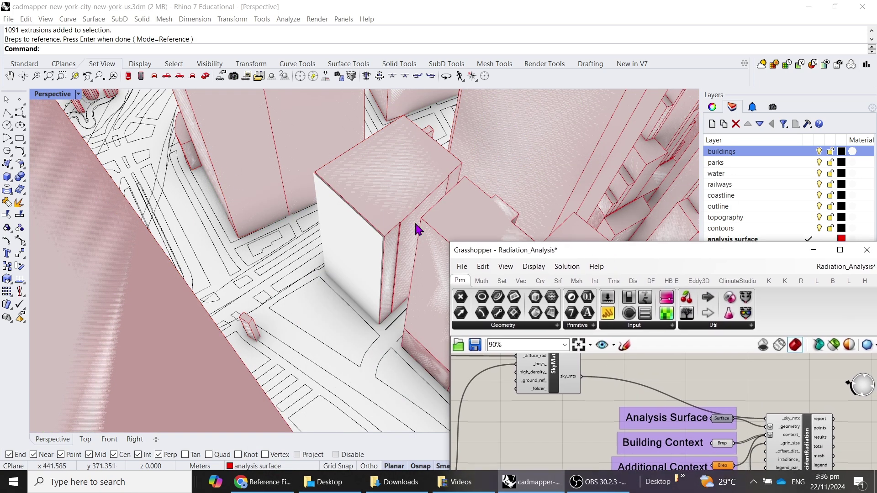
right_click_drag(221, 190, 254, 214)
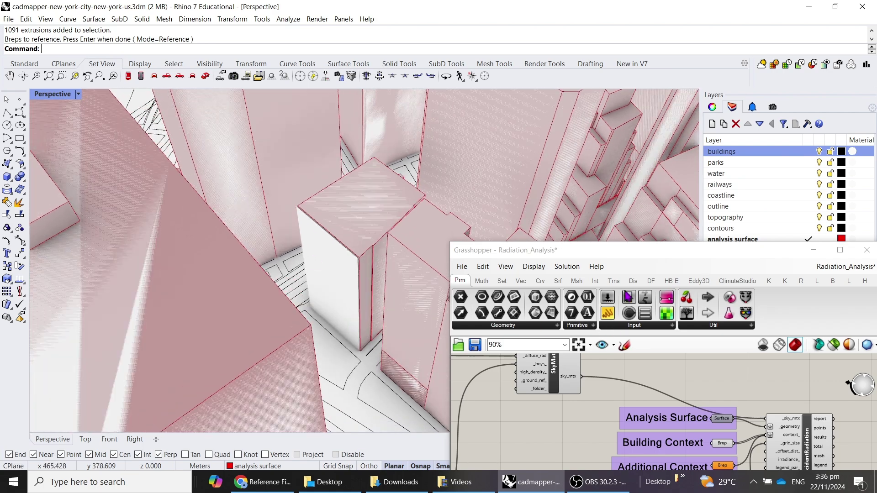
left_click_drag(659, 256, 740, 230)
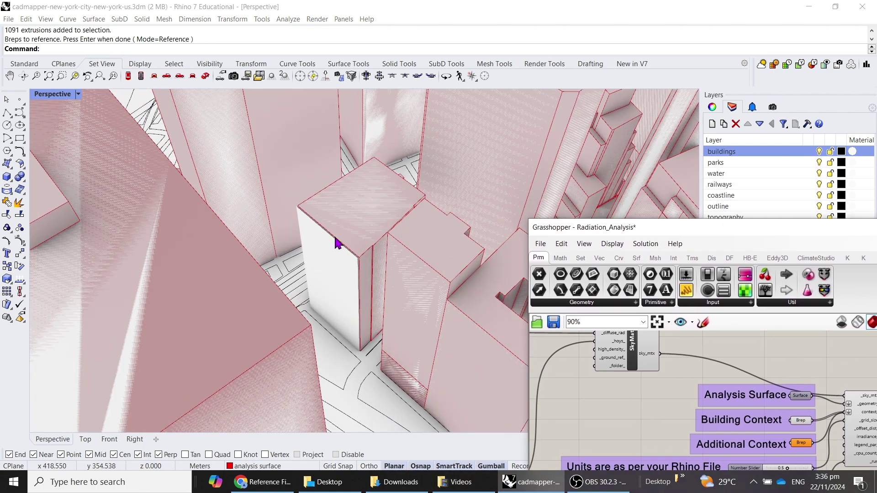
right_click_drag(337, 242, 316, 295)
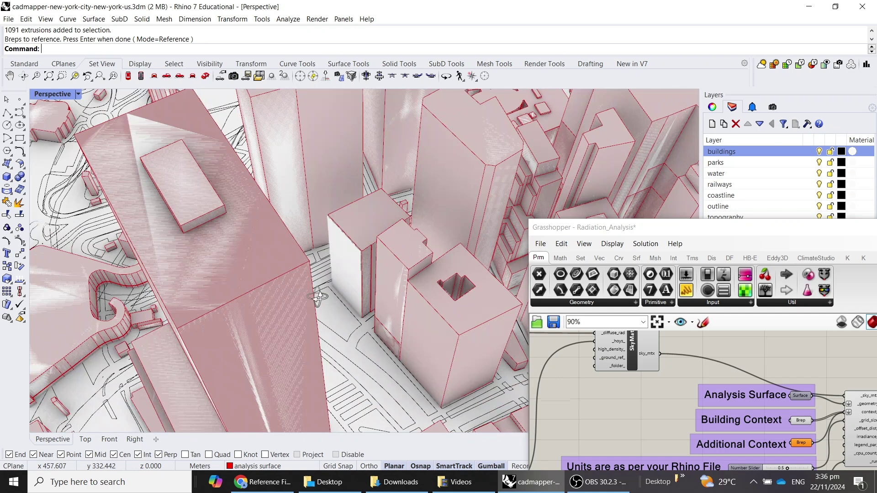
left_click_drag(772, 226, 661, 176)
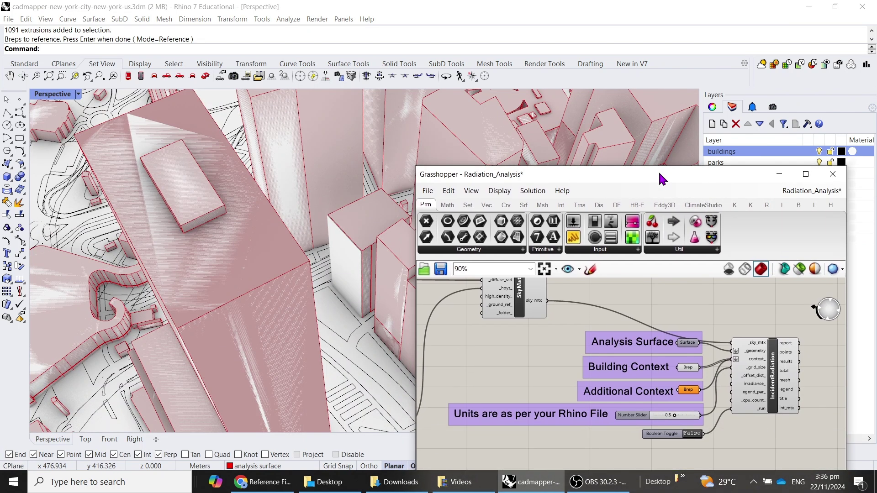
left_click(690, 390)
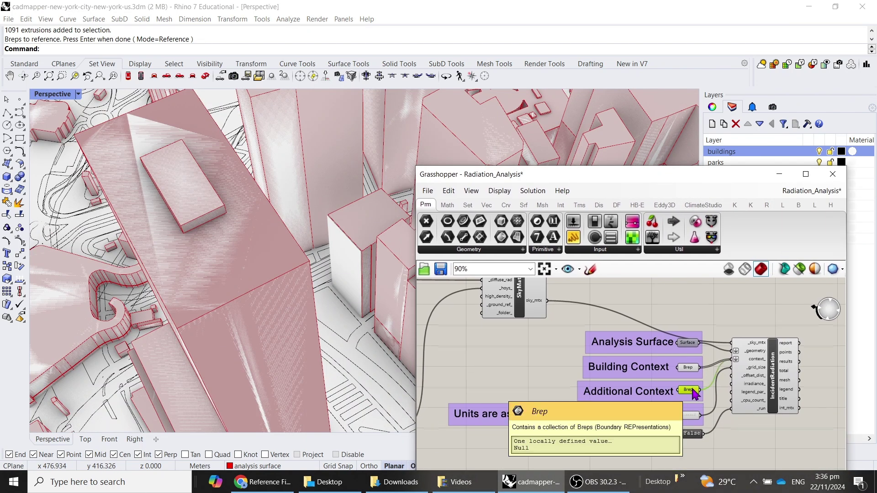
right_click(692, 391)
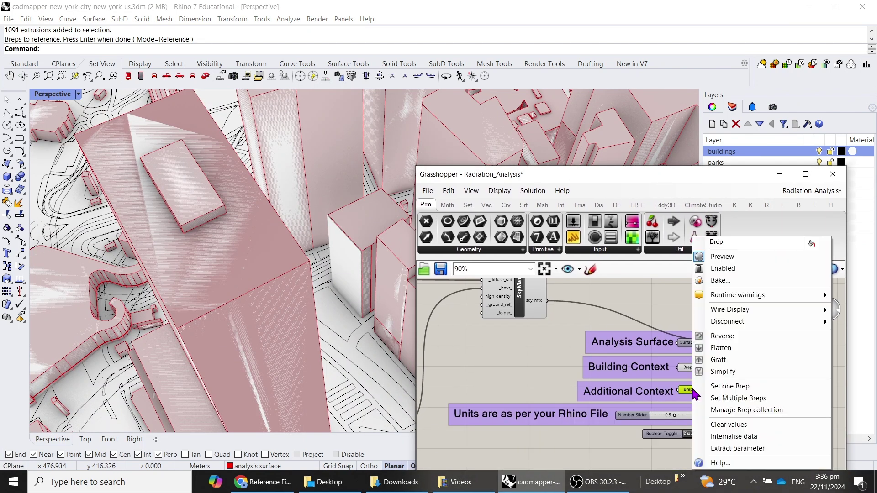
left_click(748, 387)
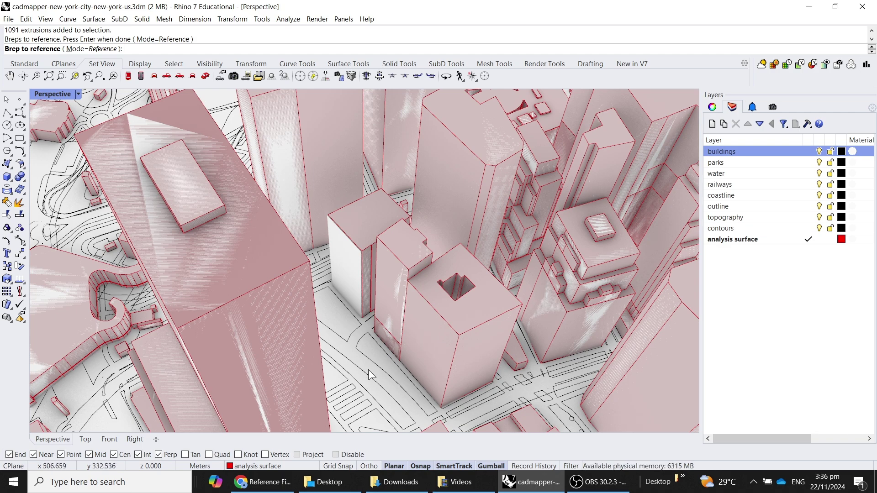
scroll(423, 215, "down", 10)
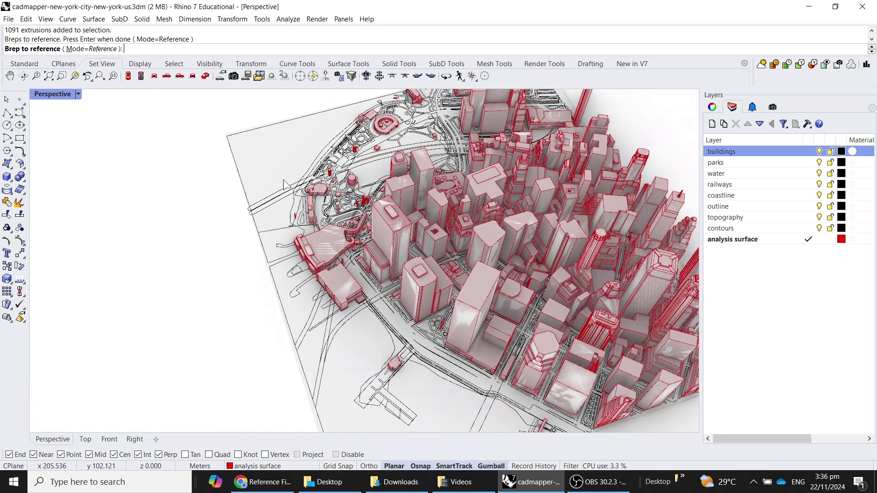
left_click_drag(244, 122, 197, 178)
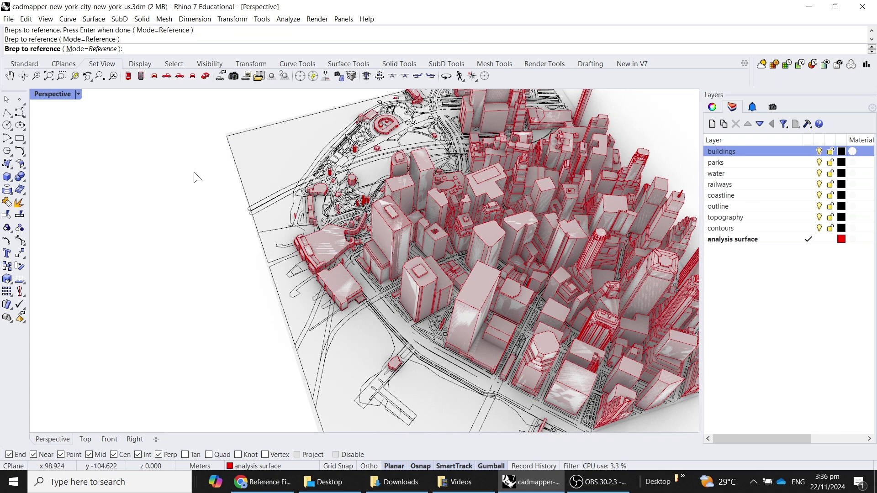
scroll(196, 176, "down", 3)
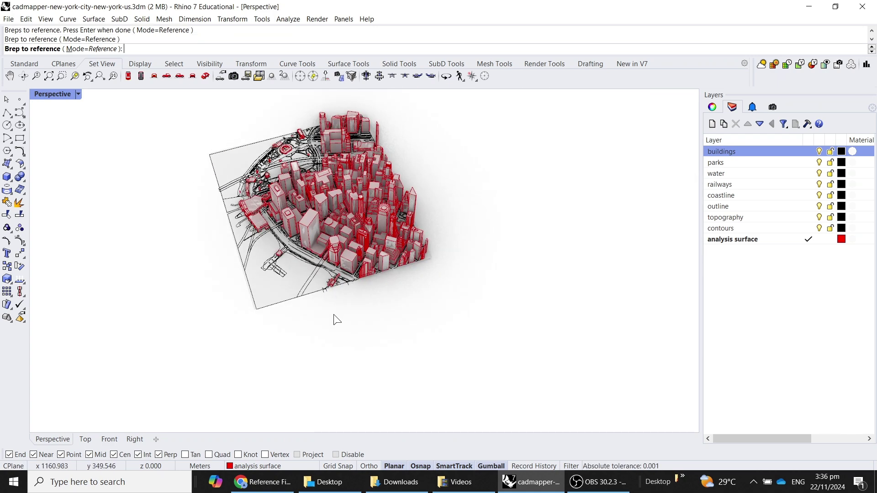
left_click(267, 297)
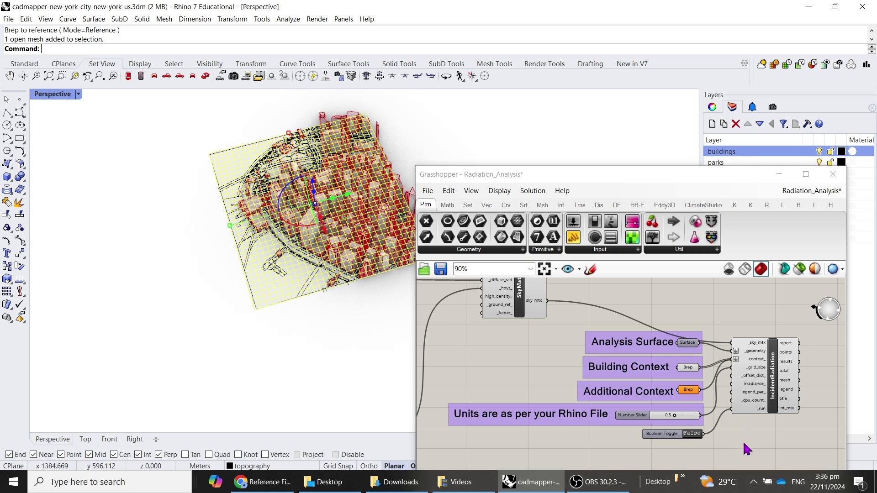
scroll(704, 418, "up", 4)
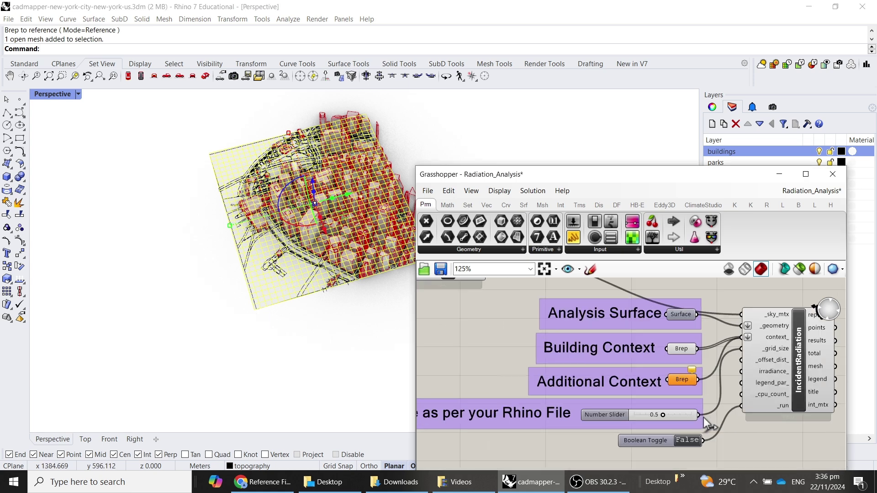
right_click_drag(667, 359, 694, 365)
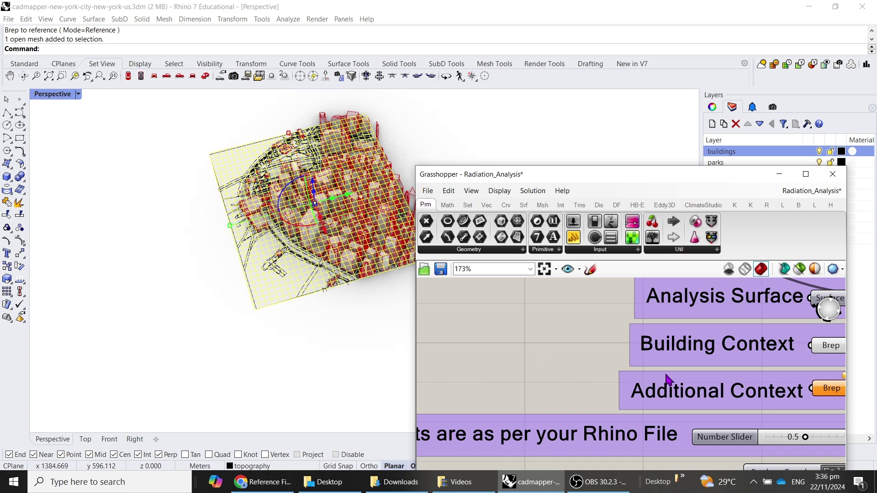
Clear the selection, add a Mesh parameter to the canvas, and reference the topography ground mesh in it as one mesh.
left_click(261, 315)
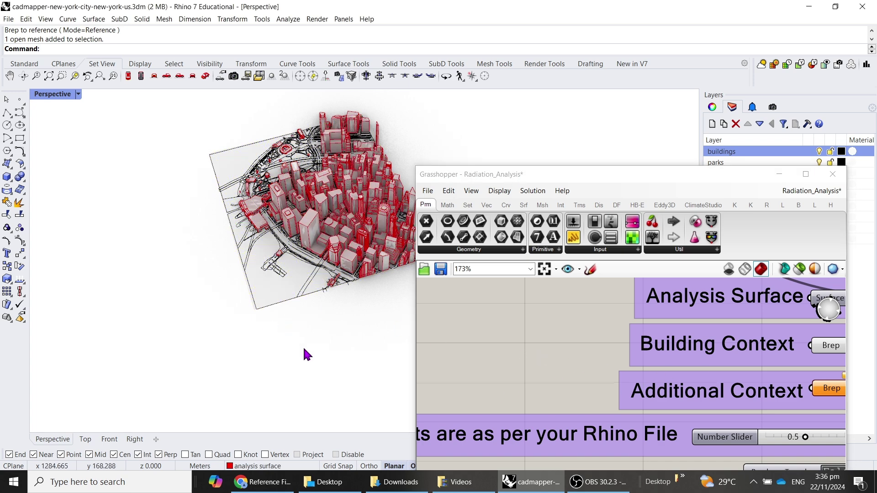
double_click(514, 374)
double_click(516, 380)
type("mesh")
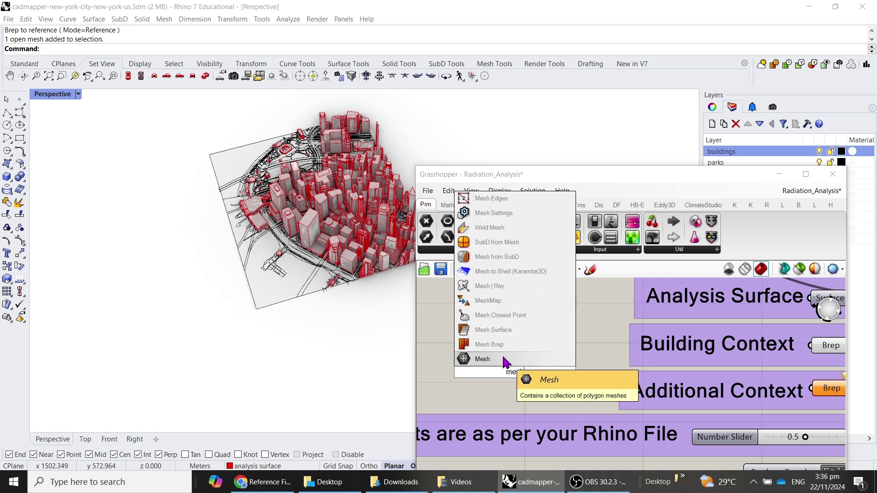
left_click(504, 359)
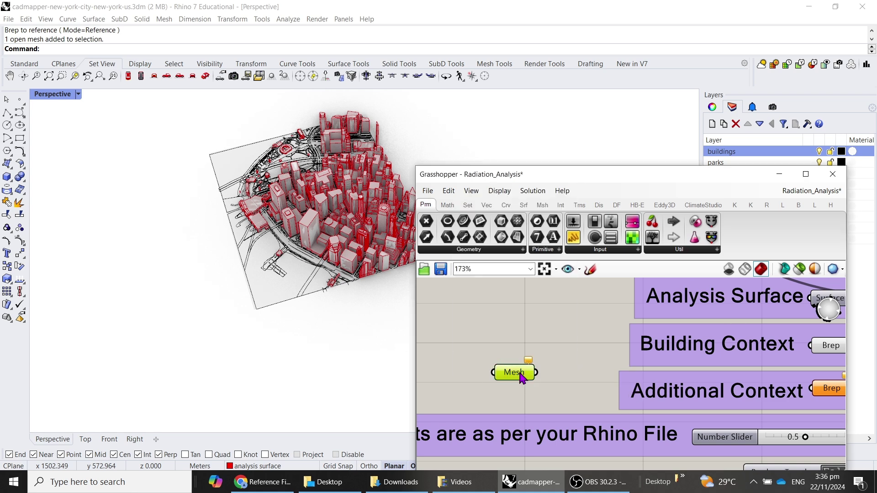
right_click(520, 379)
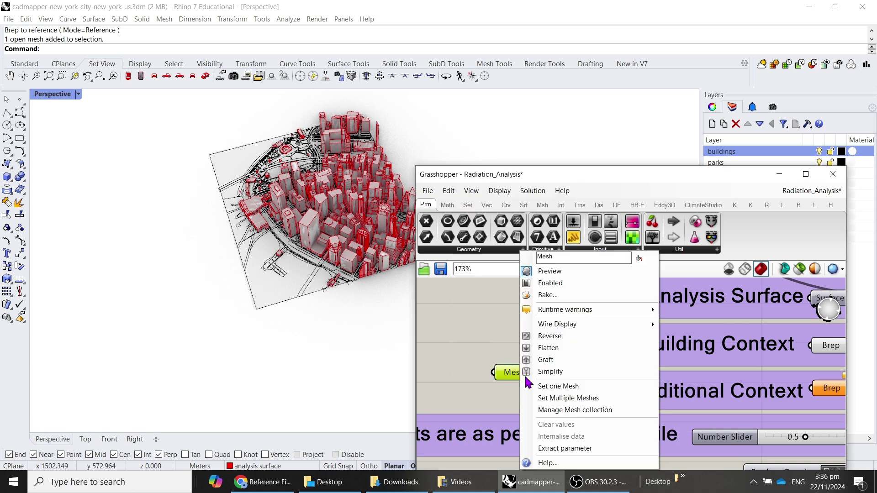
left_click(559, 386)
key("Return")
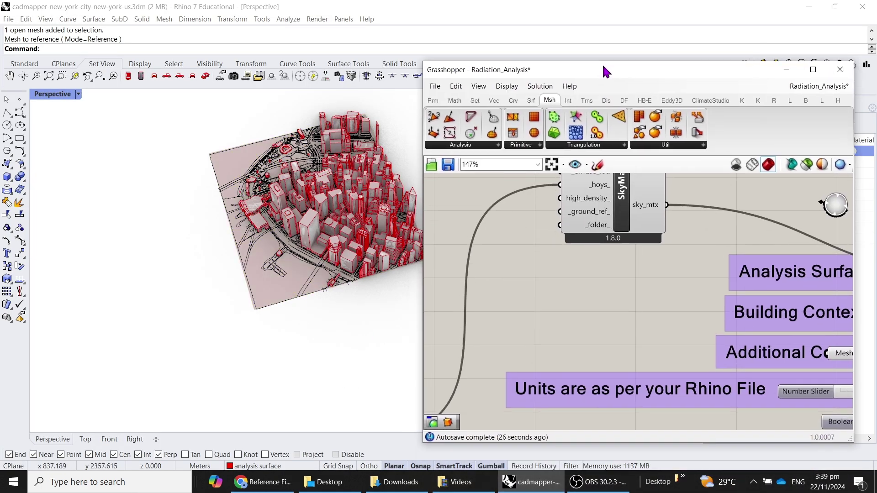
Move the unused Brep parameter away from the Additional Context label and place the Mesh parameter in its spot.
scroll(634, 338, "up", 3)
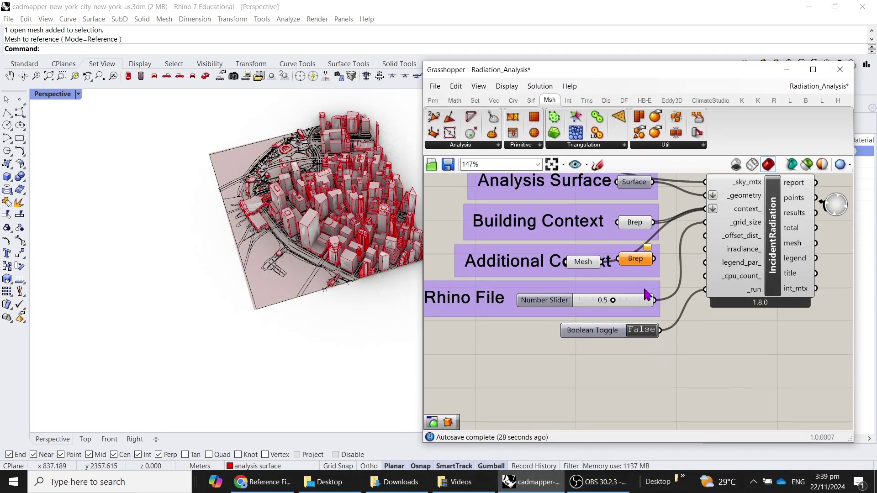
left_click_drag(645, 266, 511, 389)
left_click_drag(588, 264, 634, 264)
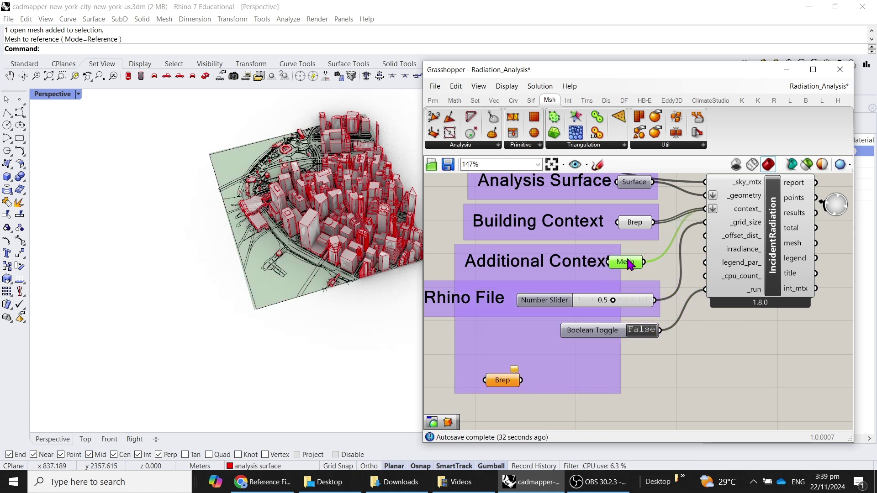
left_click(716, 370)
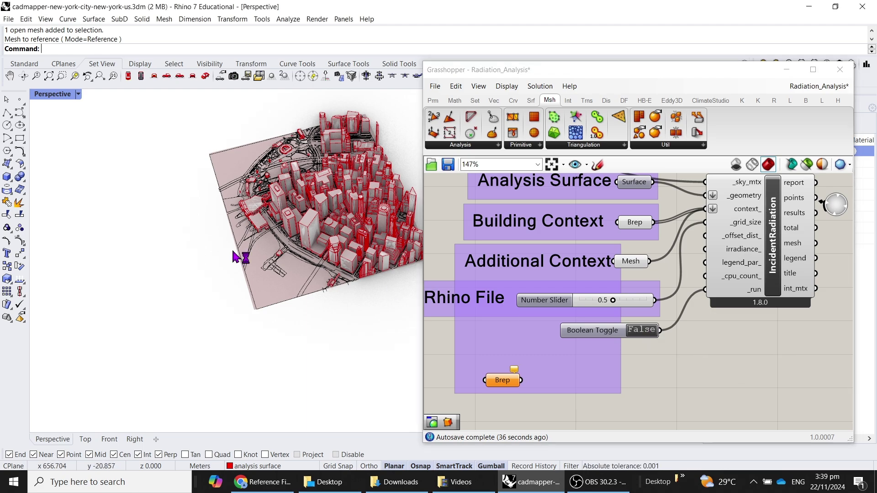
Measure the top edge of the tower's analysis facade from corner to corner with the Distance command.
right_click_drag(239, 255, 321, 219)
scroll(321, 219, "up", 10)
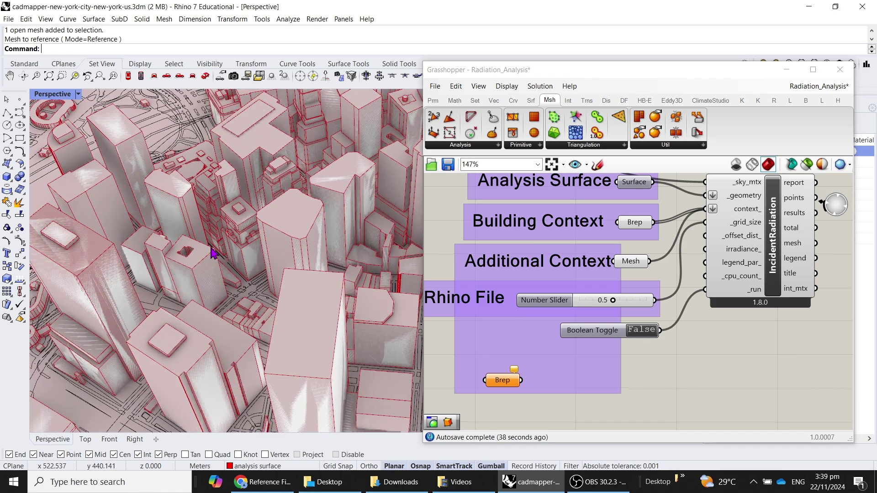
right_click_drag(700, 396, 802, 391)
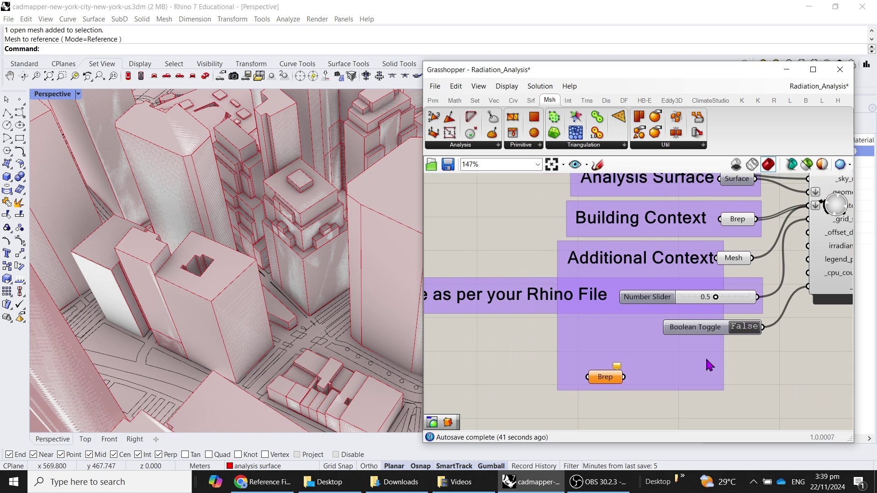
right_click_drag(512, 317, 615, 325)
right_click_drag(198, 289, 95, 242)
scroll(86, 218, "up", 5)
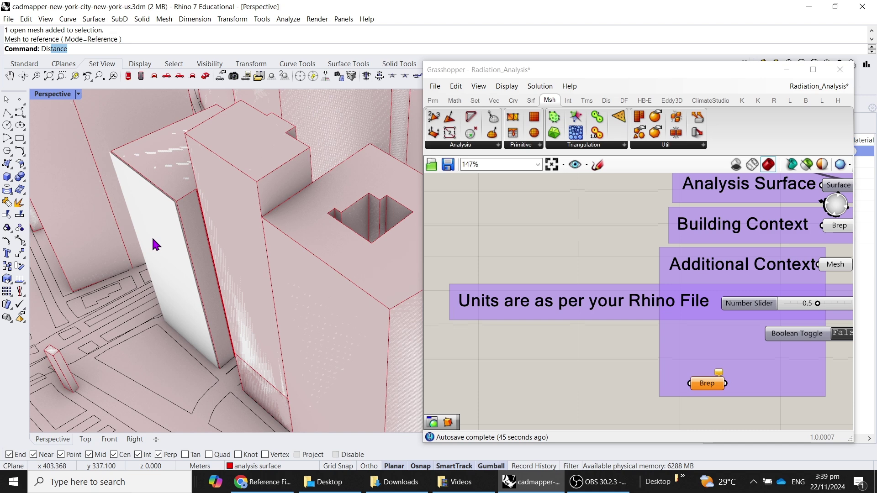
key("Return")
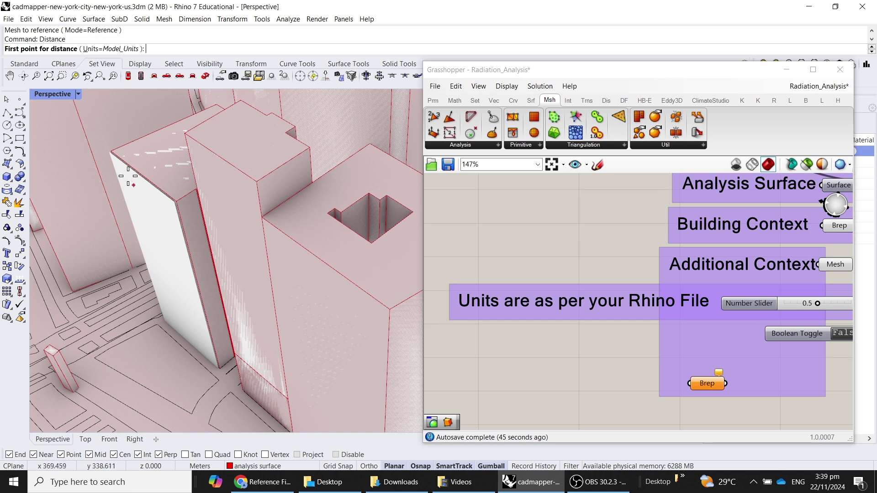
left_click(111, 153)
left_click(173, 204)
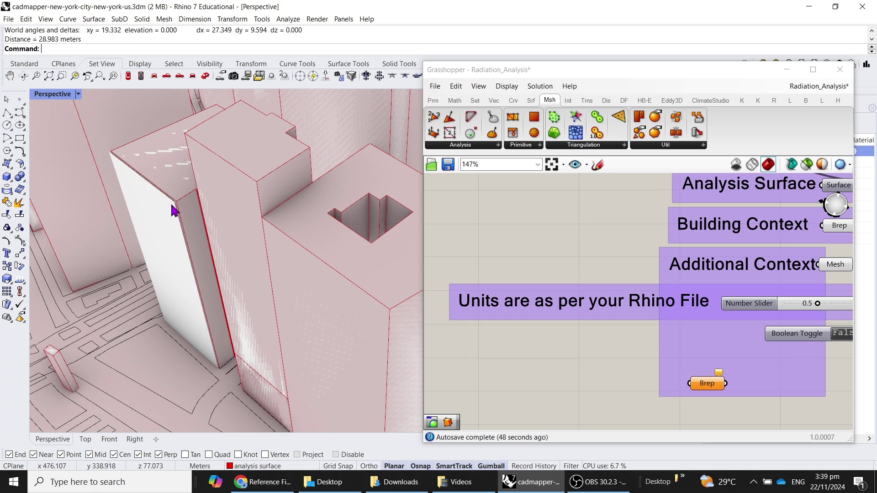
Set the grid size slider to 1 and switch the IncidentRadiation run toggle to True.
left_click(635, 345)
scroll(609, 337, "down", 1)
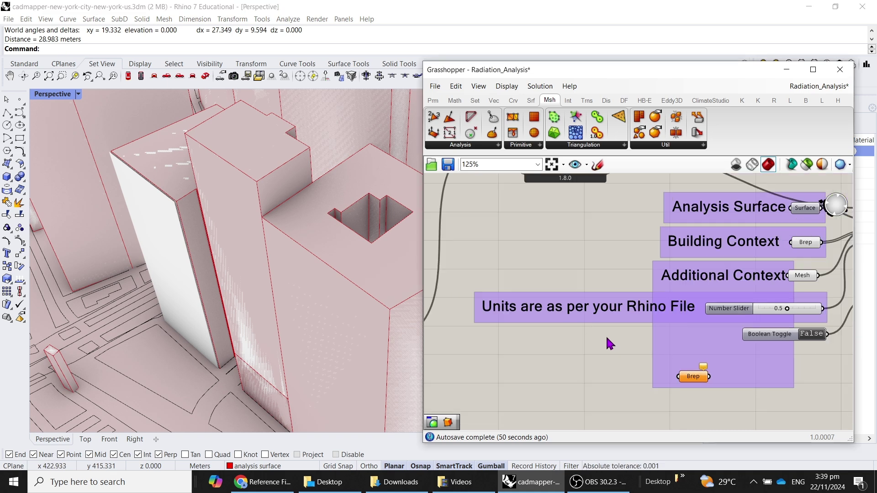
right_click_drag(767, 324, 644, 326)
scroll(647, 332, "up", 2)
double_click(695, 302)
type("1")
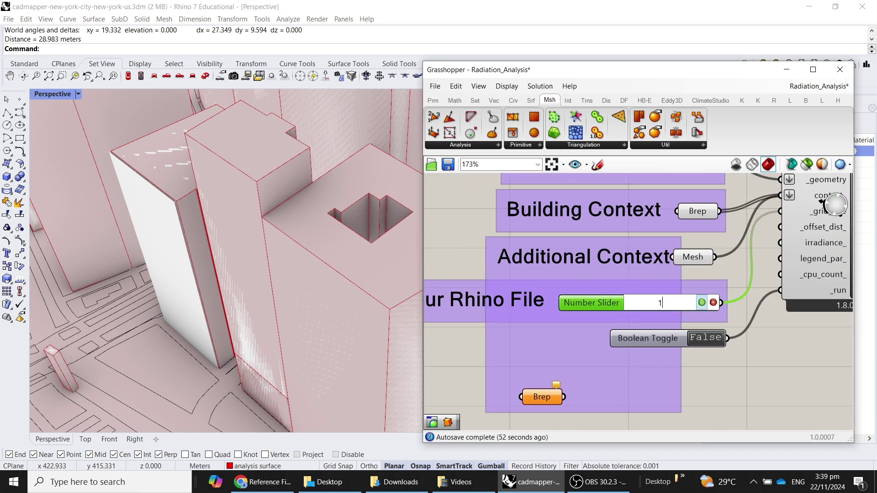
key("Return")
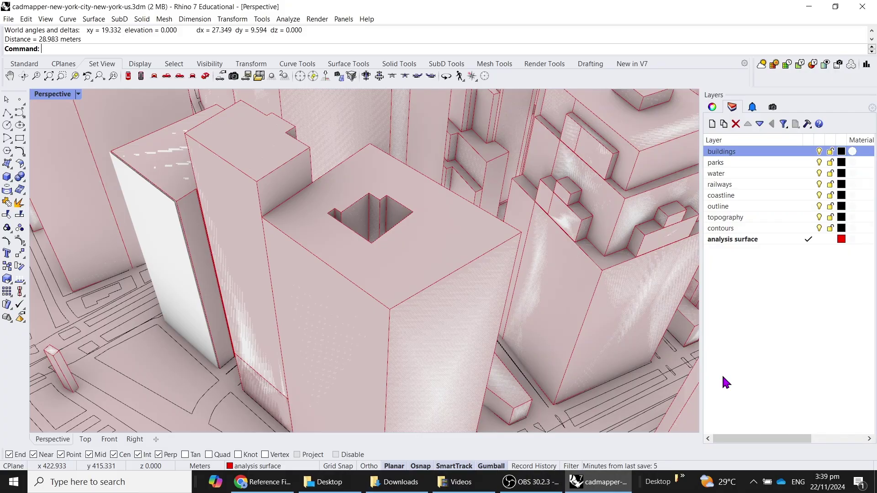
Select the tower's facade analysis surface and reverse its direction with the Flip command.
right_click_drag(245, 297, 166, 207)
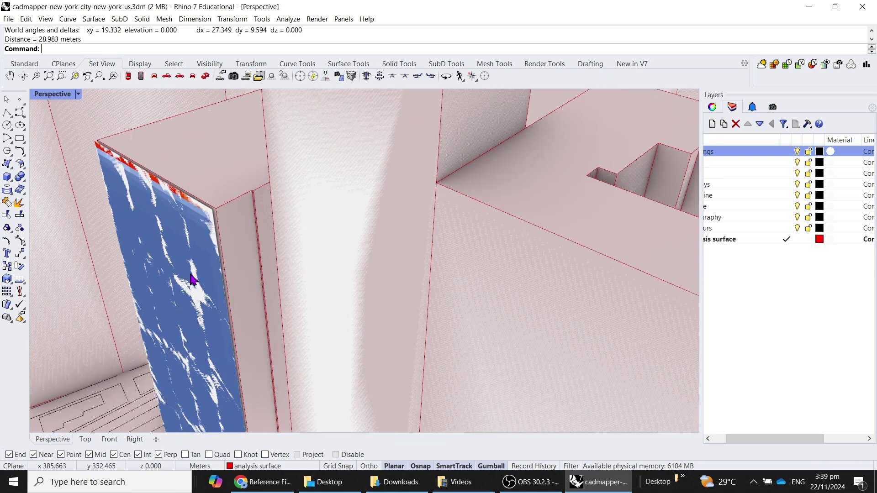
scroll(195, 279, "down", 5)
left_click(184, 291)
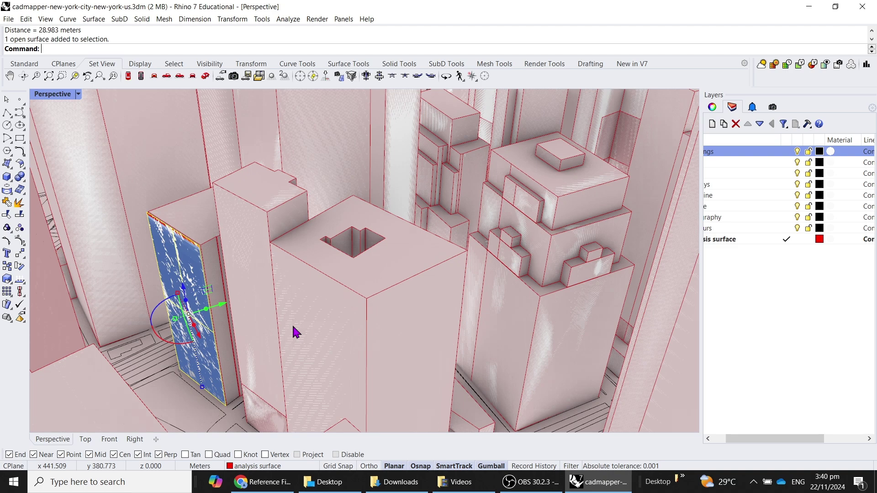
mouse_move(292, 324)
right_mouse_down()
mouse_move(253, 342)
mouse_move(288, 338)
right_mouse_up()
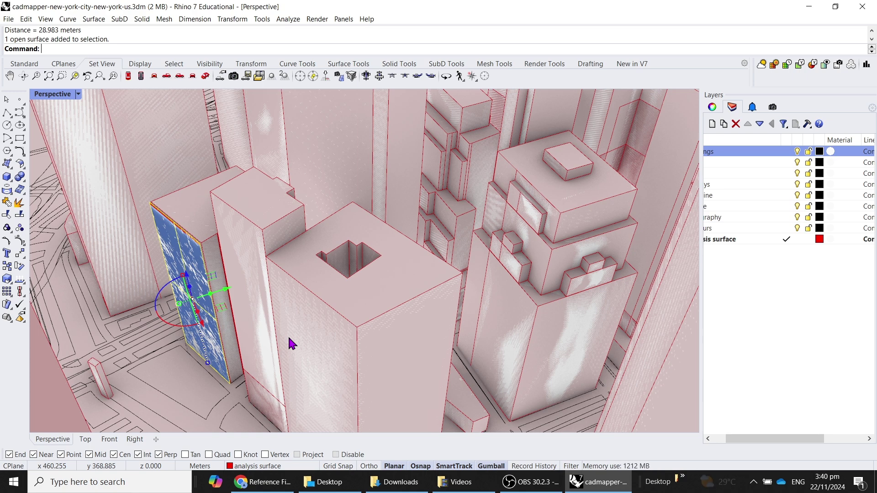
type("lip")
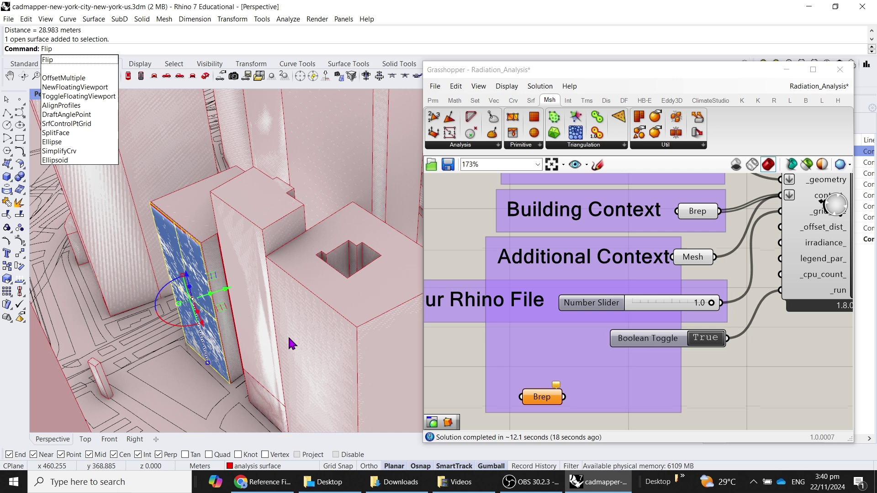
key("Return")
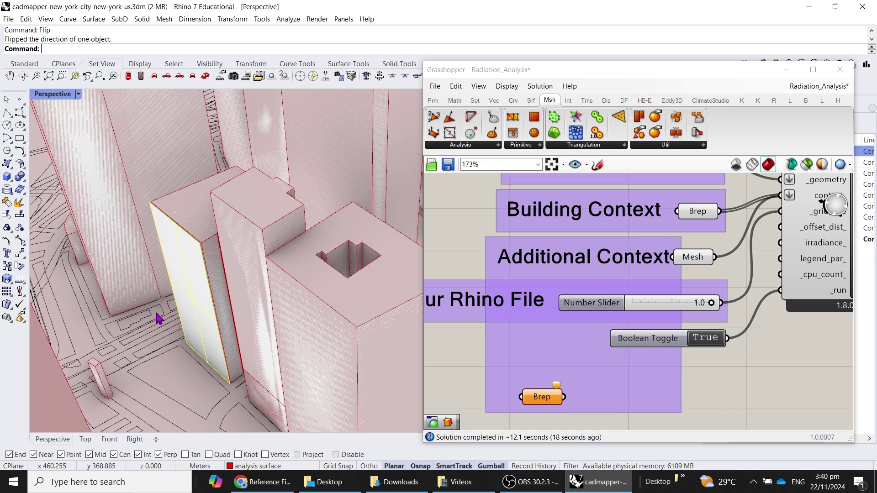
Make the contours layer current and turn off the analysis surface layer.
scroll(156, 312, "down", 2)
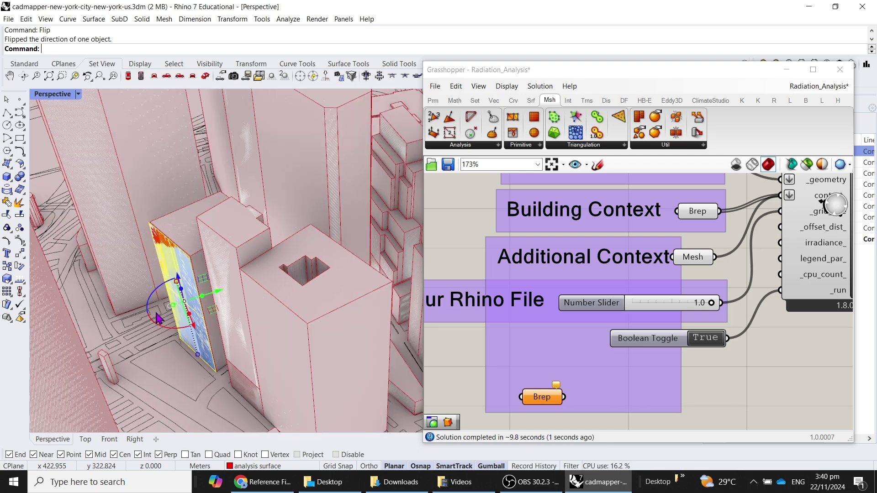
scroll(156, 314, "down", 2)
right_click_drag(163, 337, 247, 378)
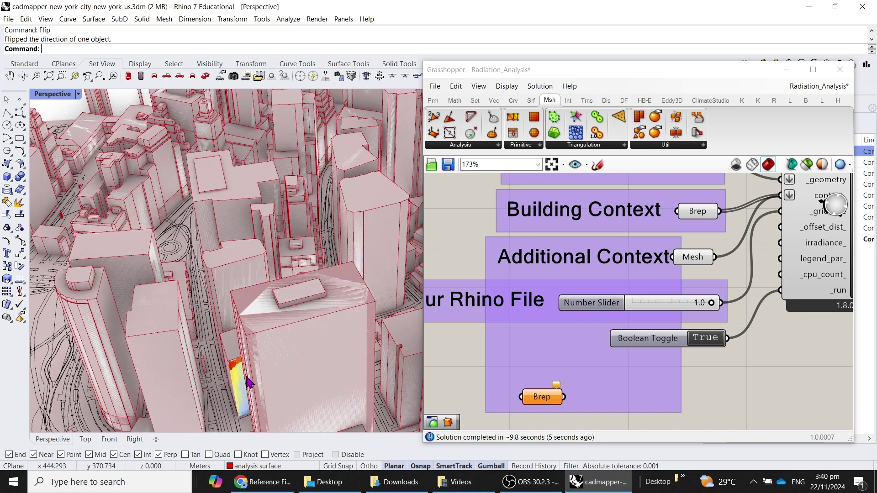
scroll(247, 377, "up", 5)
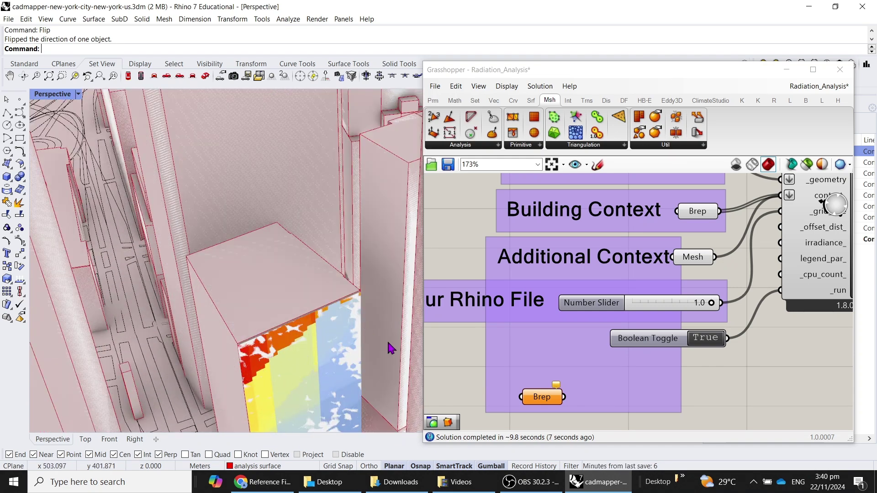
left_click_drag(741, 79, 755, 309)
left_click_drag(702, 264, 636, 254)
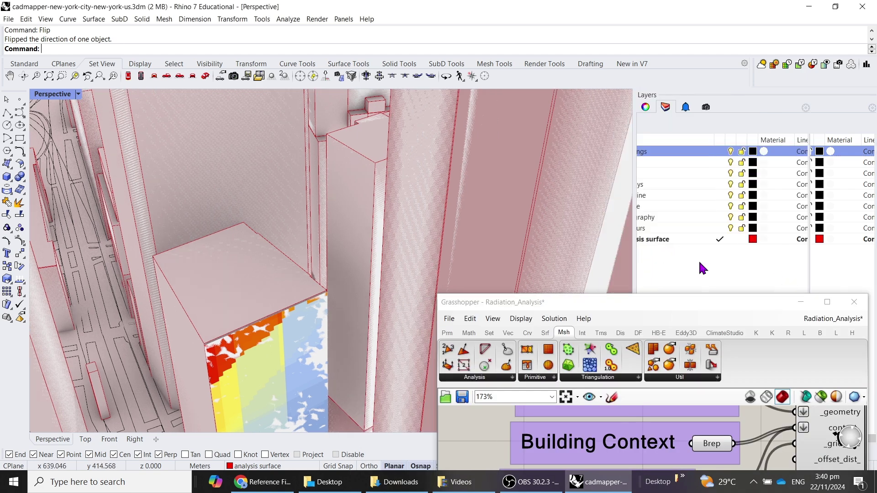
left_click(725, 259)
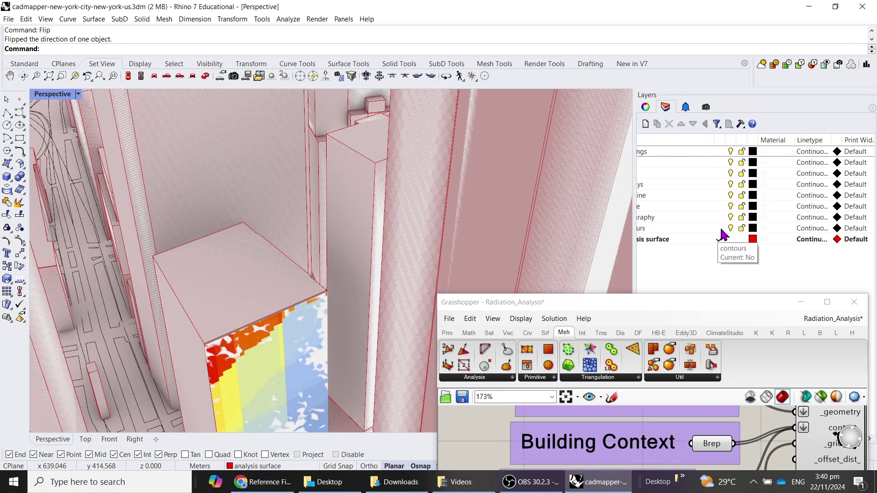
left_click(720, 227)
left_click(730, 238)
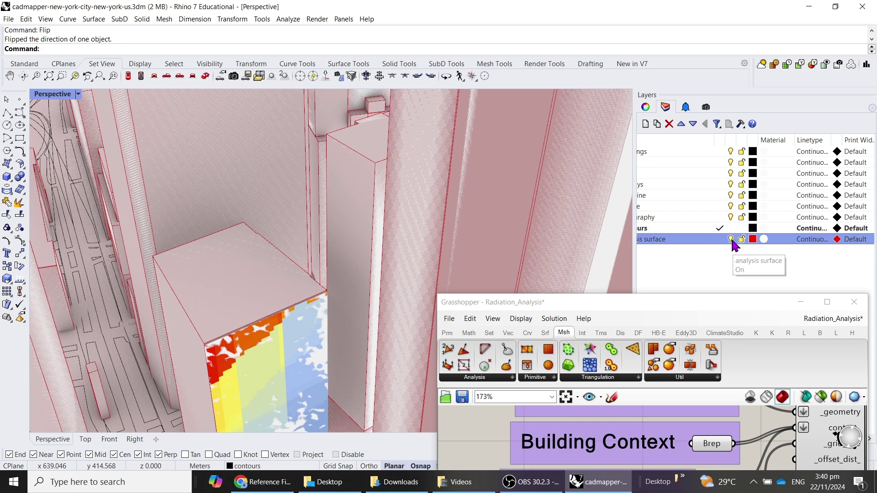
Examine the radiation color mesh on the tower facade among the surrounding buildings from several angles.
left_click_drag(720, 310, 703, 128)
scroll(756, 331, "down", 2)
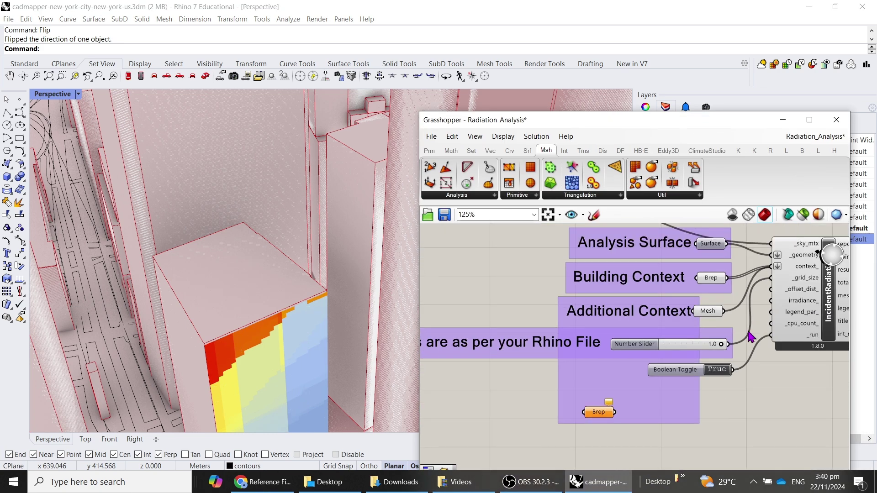
right_click_drag(295, 337, 251, 329)
scroll(258, 317, "down", 10)
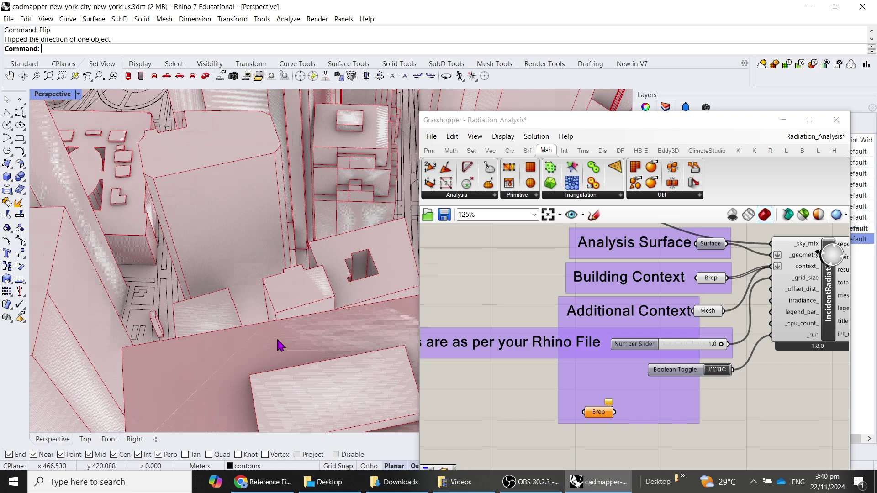
scroll(382, 372, "up", 10)
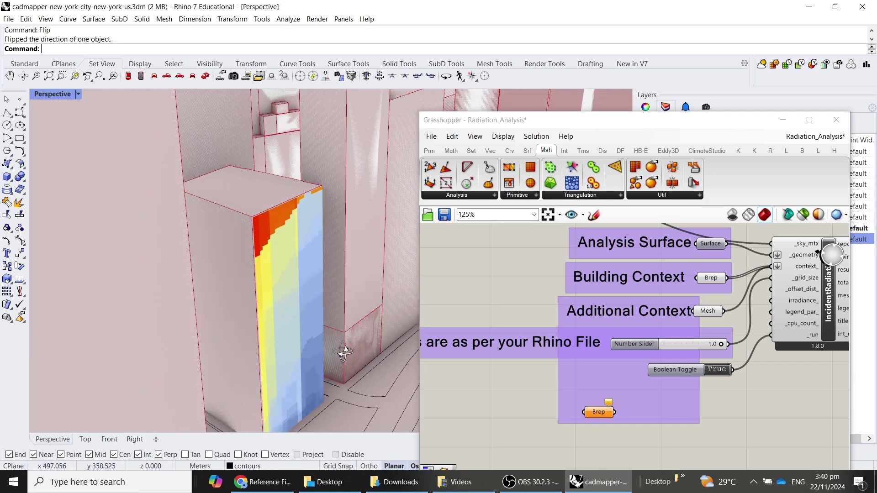
scroll(204, 300, "down", 5)
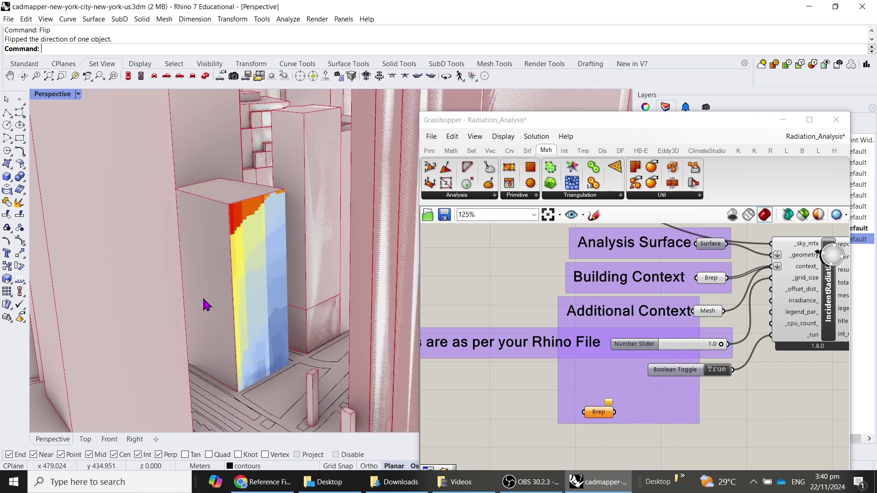